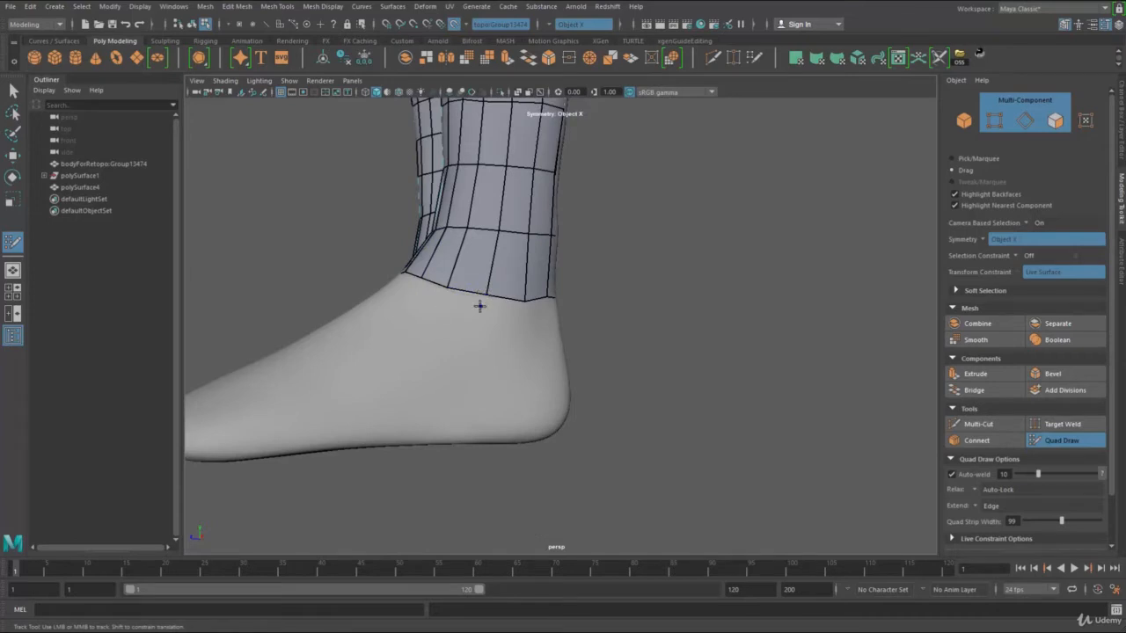
# Pull the central lower-border vertex of the ankle mesh downward on the outer and inner sides of the foot.
pyautogui.moveTo(482, 295); pyautogui.dragTo(481, 318)
pyautogui.keyDown('alt'); pyautogui.moveTo(371, 410); pyautogui.dragTo(643, 412); pyautogui.keyUp('alt')
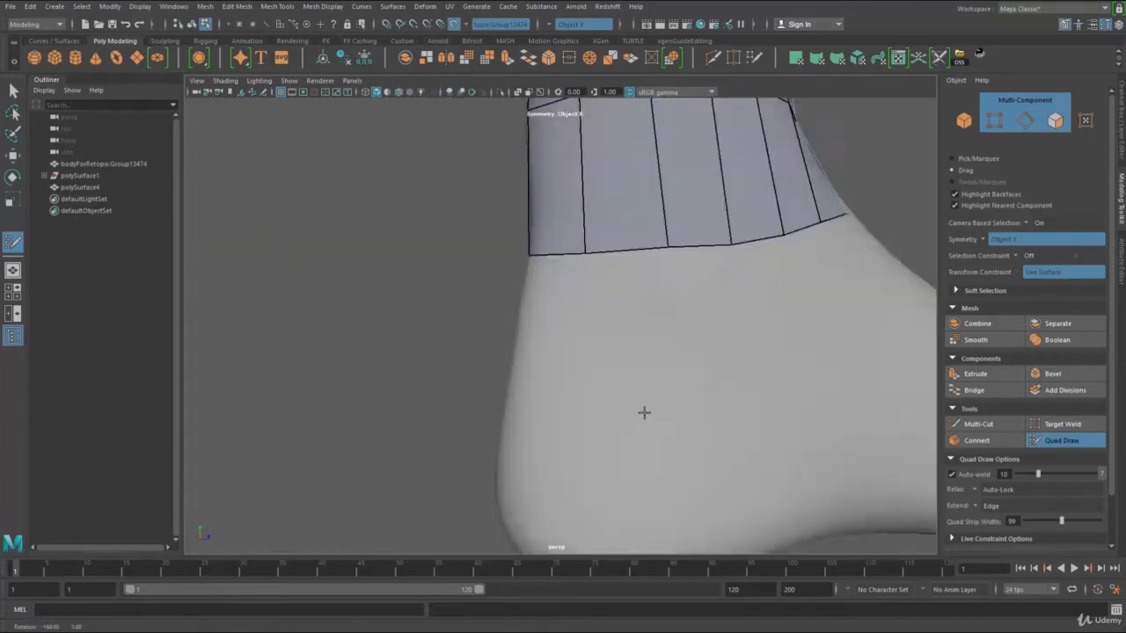
pyautogui.keyDown('alt'); pyautogui.moveTo(643, 413); pyautogui.dragTo(432, 425, button='right'); pyautogui.keyUp('alt')
pyautogui.keyDown('alt'); pyautogui.moveTo(432, 425); pyautogui.dragTo(516, 389); pyautogui.keyUp('alt')
pyautogui.keyDown('alt'); pyautogui.moveTo(515, 389); pyautogui.dragTo(608, 386, button='right'); pyautogui.keyUp('alt')
pyautogui.moveTo(607, 385)
pyautogui.keyDown('alt'); pyautogui.mouseDown()
pyautogui.moveTo(602, 372)
pyautogui.moveTo(610, 475)
pyautogui.mouseUp(); pyautogui.keyUp('alt')
pyautogui.scroll(2, 601, 374)
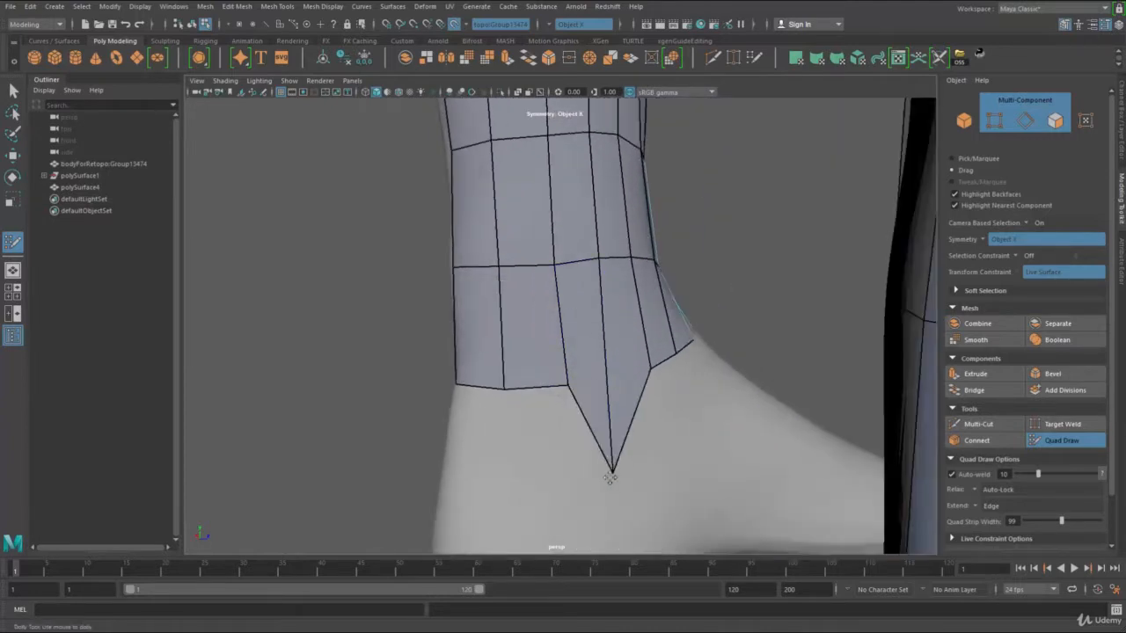
# Shape the inner ankle border into a smooth V by moving the tip vertex and its neighbours over the foot surface.
pyautogui.moveTo(566, 387); pyautogui.dragTo(560, 428)
pyautogui.moveTo(654, 377)
pyautogui.mouseDown()
pyautogui.moveTo(665, 388)
pyautogui.moveTo(620, 417)
pyautogui.moveTo(554, 428)
pyautogui.mouseUp()
pyautogui.moveTo(610, 474); pyautogui.dragTo(613, 461)
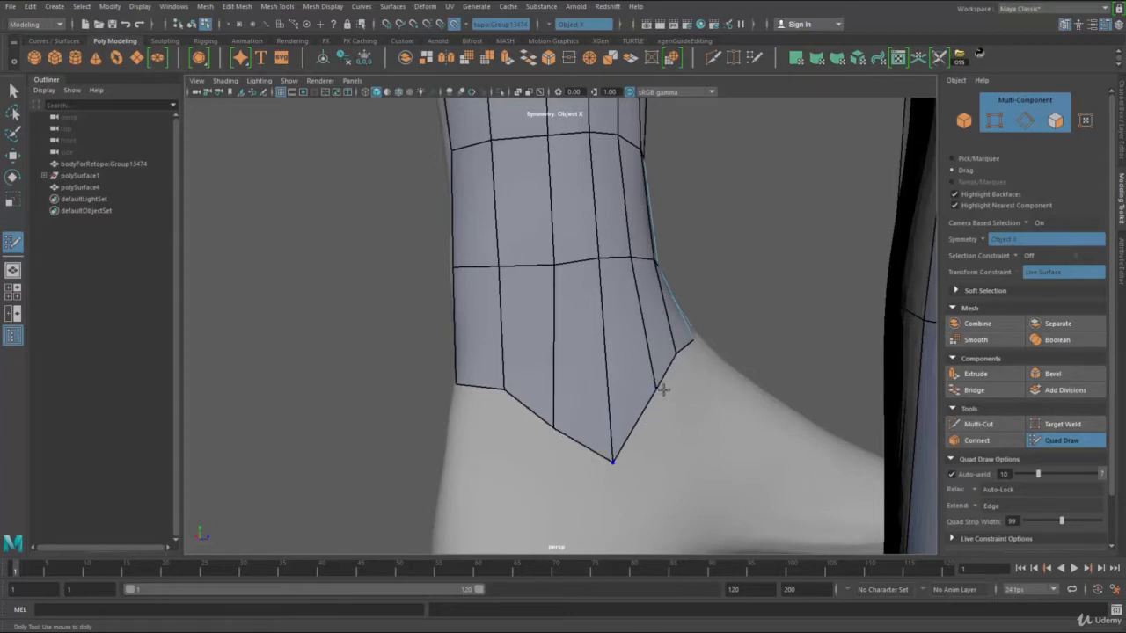
pyautogui.moveTo(657, 389); pyautogui.dragTo(648, 385)
pyautogui.moveTo(613, 460)
pyautogui.mouseDown()
pyautogui.moveTo(611, 436)
pyautogui.moveTo(554, 405)
pyautogui.mouseUp()
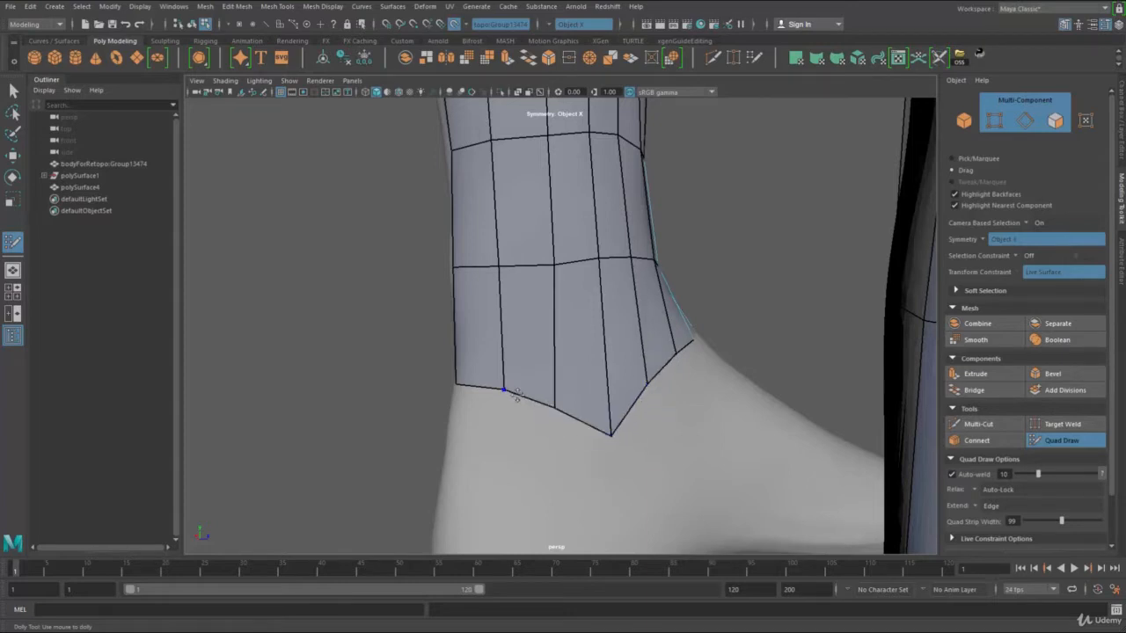
# Draw a strip of three quads from the inner ankle's V tip down the side of the heel to the sole.
pyautogui.scroll(-3, 568, 256)
pyautogui.keyDown('alt'); pyautogui.moveTo(569, 256); pyautogui.dragTo(604, 325, button='middle'); pyautogui.keyUp('alt')
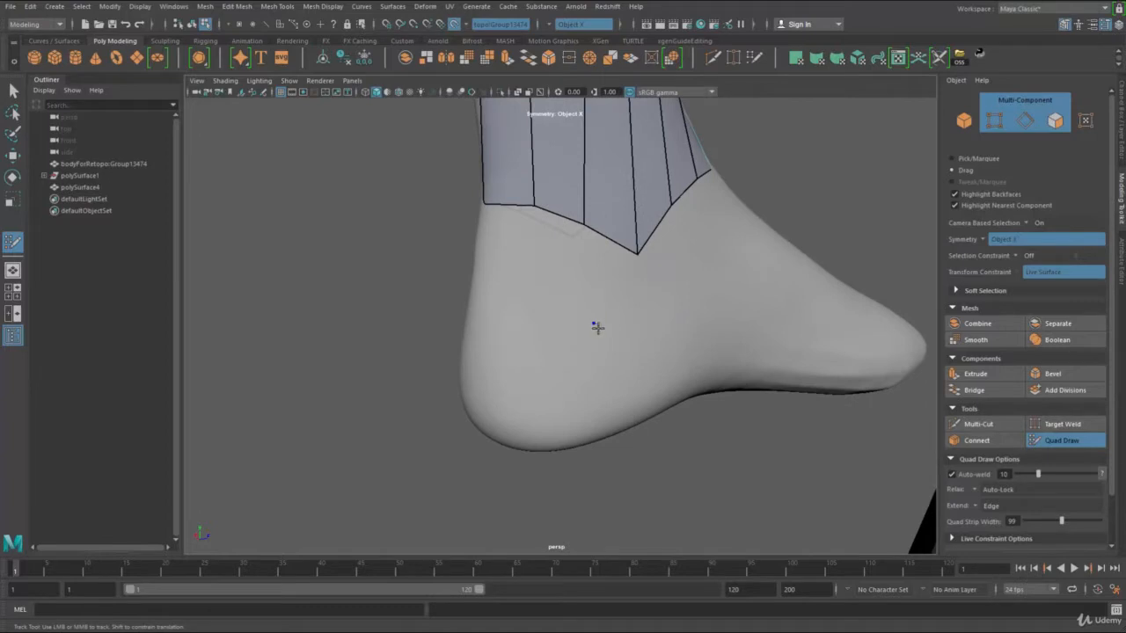
pyautogui.keyDown('shift'); pyautogui.click(623, 362); pyautogui.keyUp('shift')
pyautogui.click(611, 396)
pyautogui.click(651, 383)
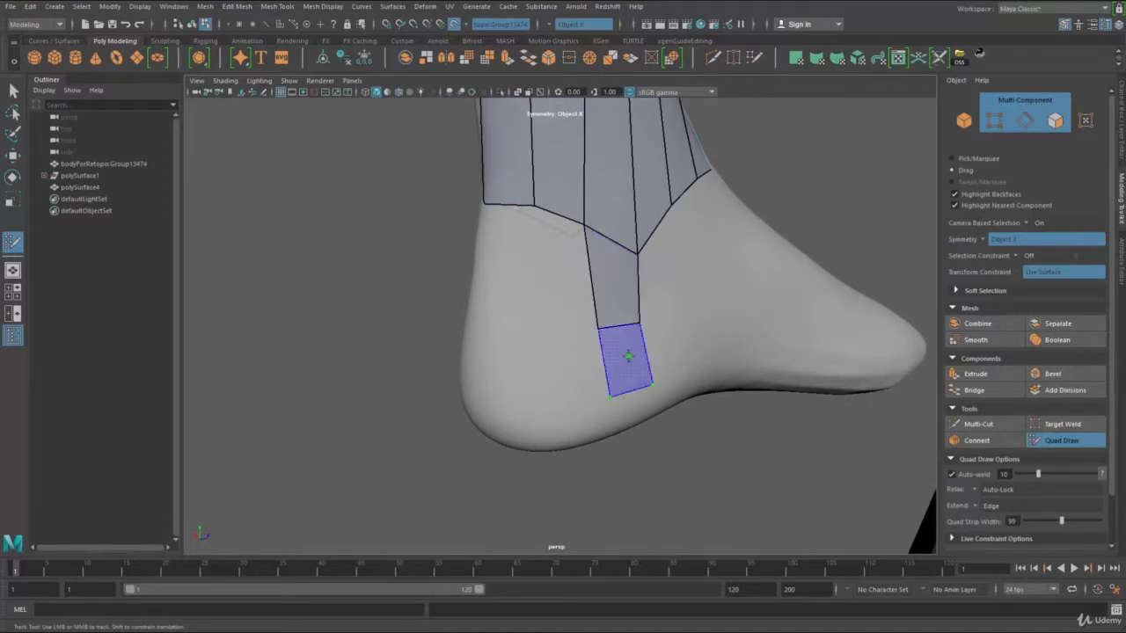
pyautogui.keyDown('shift'); pyautogui.click(658, 385); pyautogui.keyUp('shift')
pyautogui.click(644, 421)
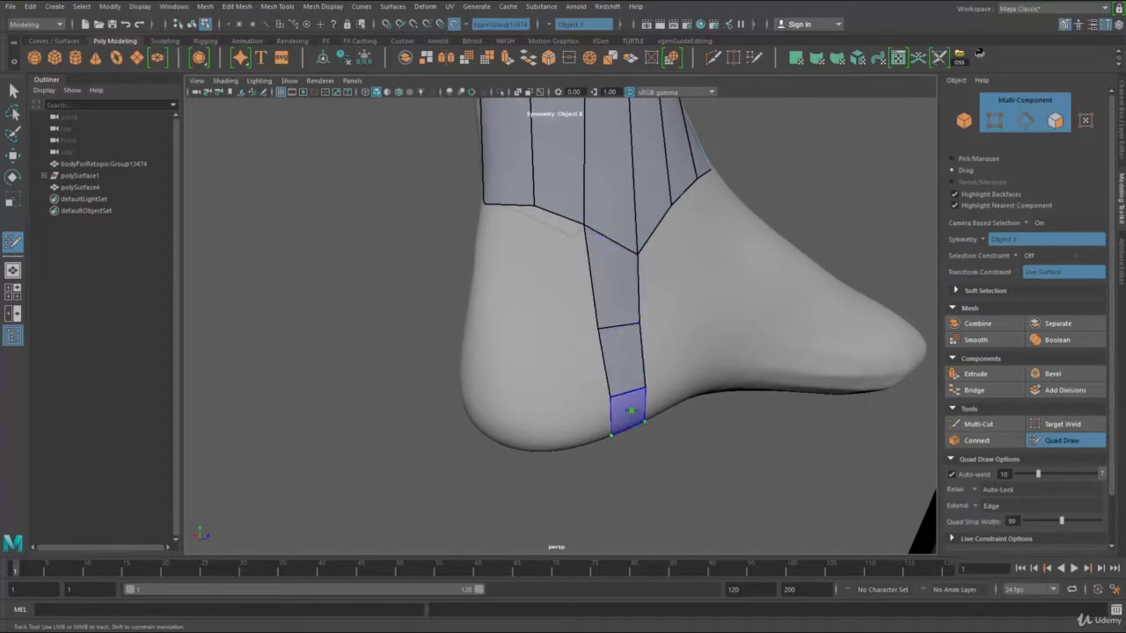
# Draw a matching strip of quads from the outer ankle's V tip down to the edge of the sole.
pyautogui.keyDown('alt'); pyautogui.moveTo(666, 432); pyautogui.dragTo(678, 279); pyautogui.keyUp('alt')
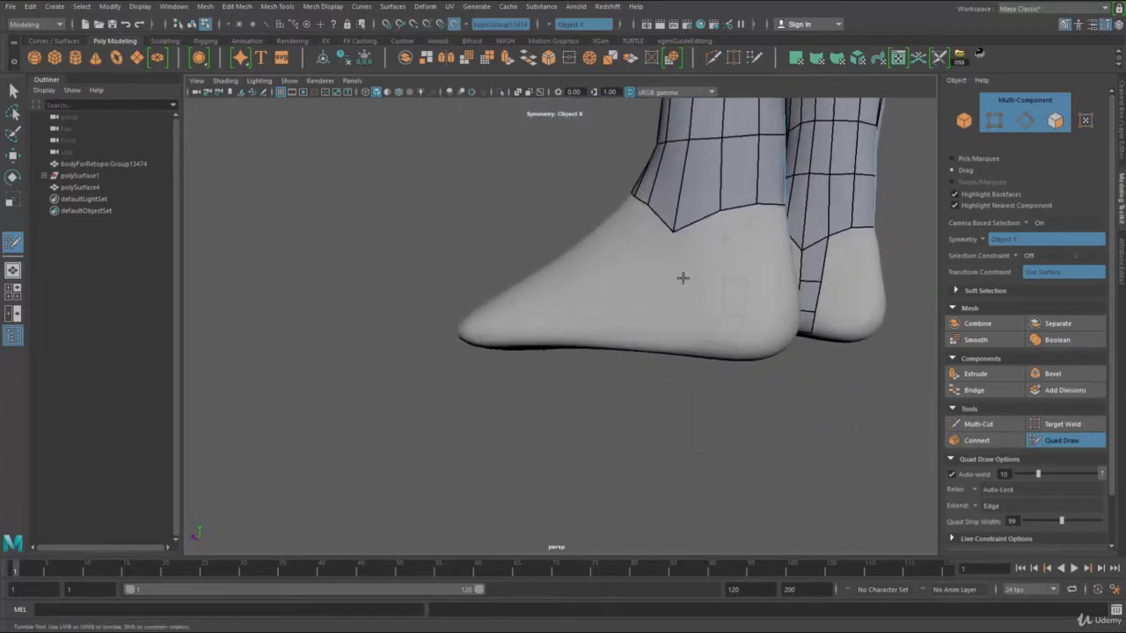
pyautogui.click(691, 339)
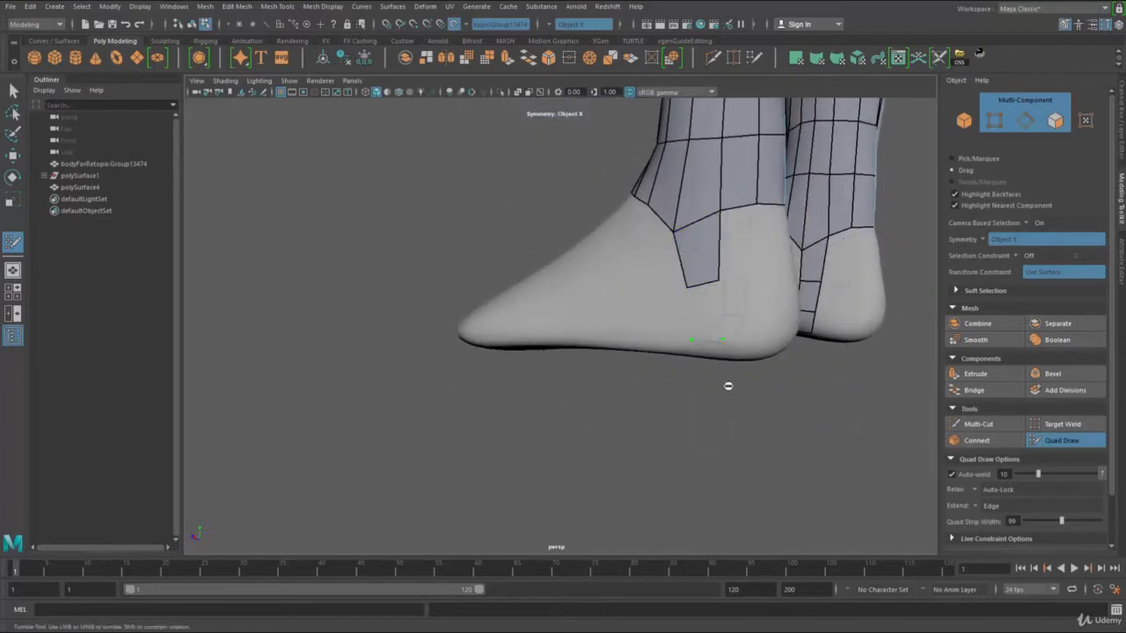
pyautogui.keyDown('alt'); pyautogui.moveTo(727, 360); pyautogui.dragTo(734, 395); pyautogui.keyUp('alt')
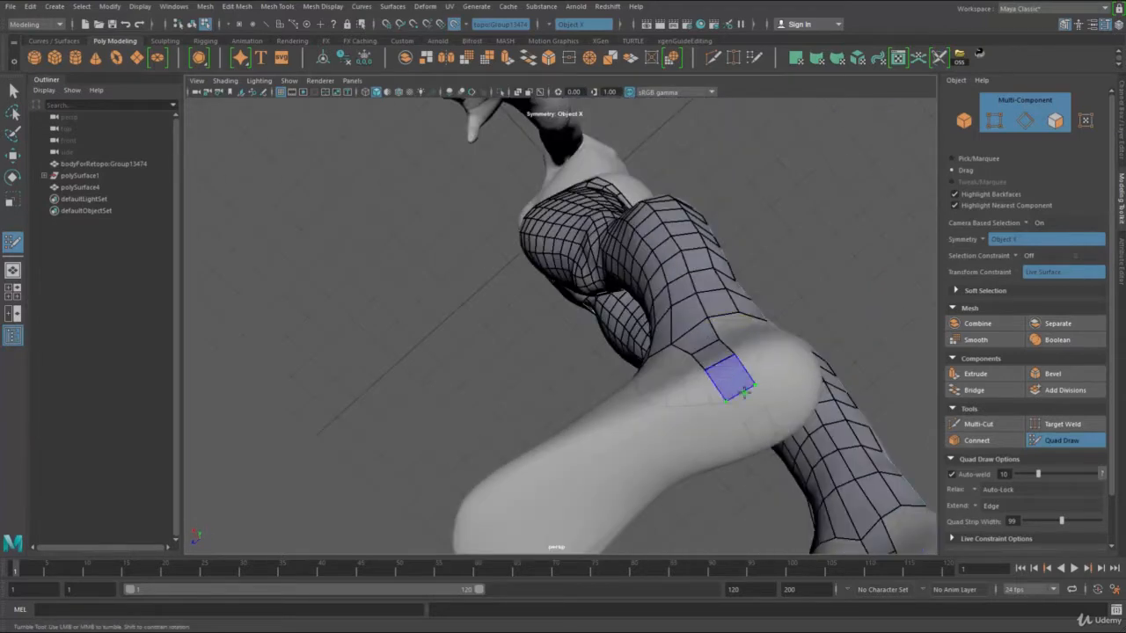
pyautogui.keyDown('shift'); pyautogui.click(739, 383); pyautogui.keyUp('shift')
# Fill quads across the underside of the heel to join the inner and outer side strips.
pyautogui.moveTo(769, 432)
pyautogui.keyDown('alt'); pyautogui.mouseDown()
pyautogui.moveTo(726, 390)
pyautogui.moveTo(794, 281)
pyautogui.moveTo(633, 291)
pyautogui.mouseUp(); pyautogui.keyUp('alt')
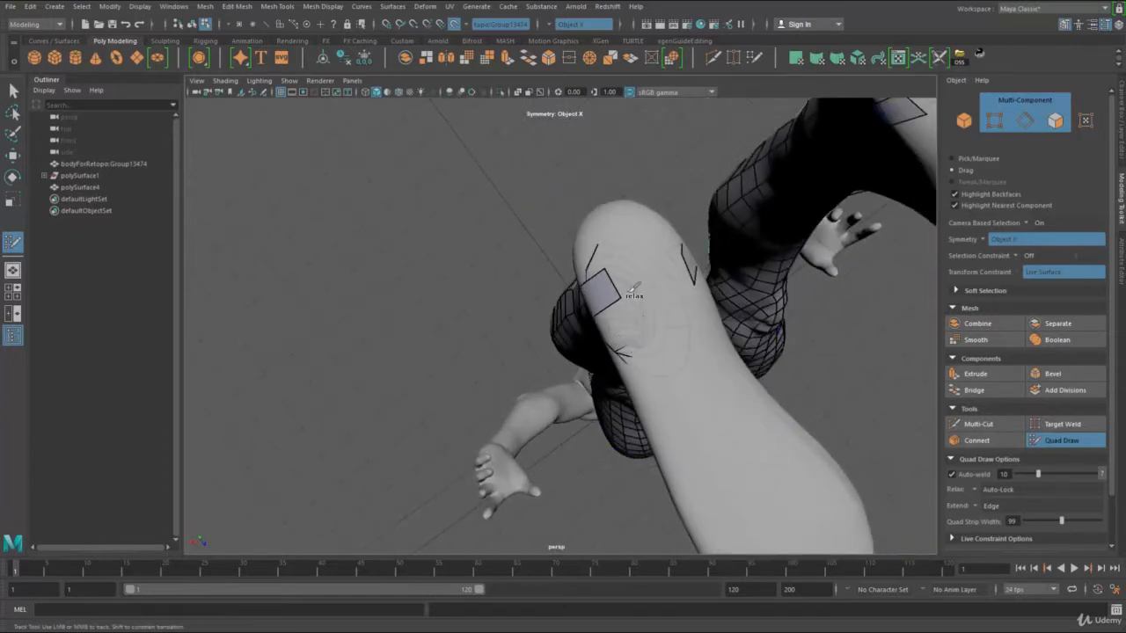
pyautogui.keyDown('shift'); pyautogui.click(643, 277); pyautogui.keyUp('shift')
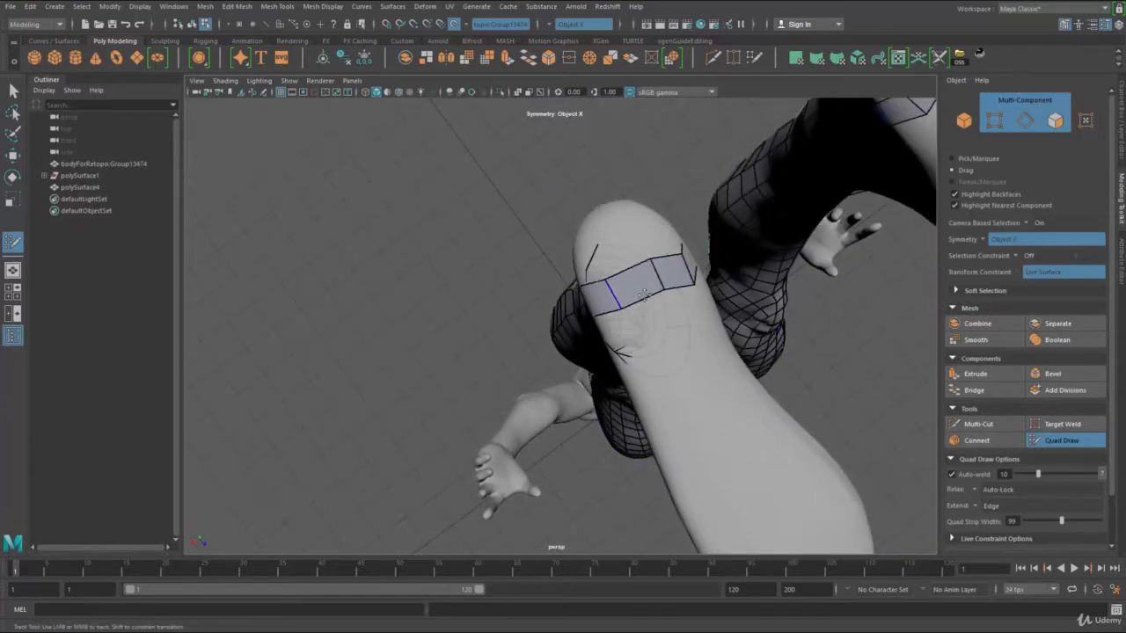
pyautogui.moveTo(651, 294)
pyautogui.keyDown('alt'); pyautogui.mouseDown()
pyautogui.moveTo(748, 306)
pyautogui.moveTo(611, 372)
pyautogui.mouseUp(); pyautogui.keyUp('alt')
pyautogui.keyDown('alt'); pyautogui.moveTo(610, 372); pyautogui.dragTo(576, 293, button='right'); pyautogui.keyUp('alt')
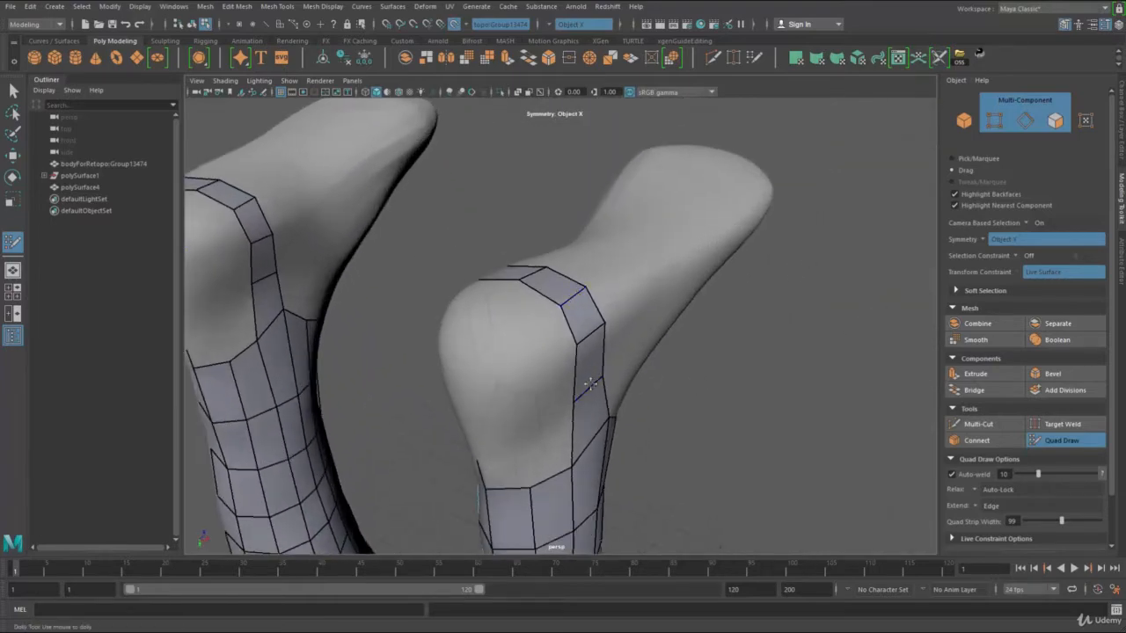
# Extend the ankle's rear border by a row of quads over the back of the heel and join it to the side strips.
pyautogui.keyDown('alt'); pyautogui.moveTo(591, 341); pyautogui.dragTo(445, 309); pyautogui.keyUp('alt')
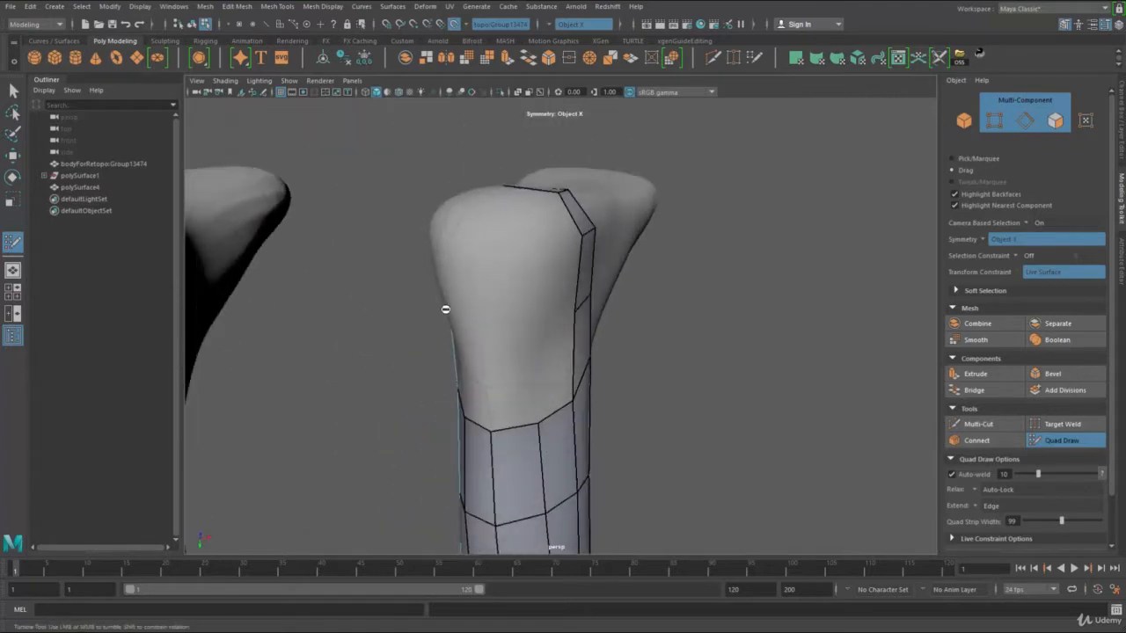
pyautogui.keyDown('alt'); pyautogui.moveTo(510, 367); pyautogui.dragTo(444, 374); pyautogui.keyUp('alt')
pyautogui.moveTo(495, 445); pyautogui.dragTo(492, 343, button='middle')
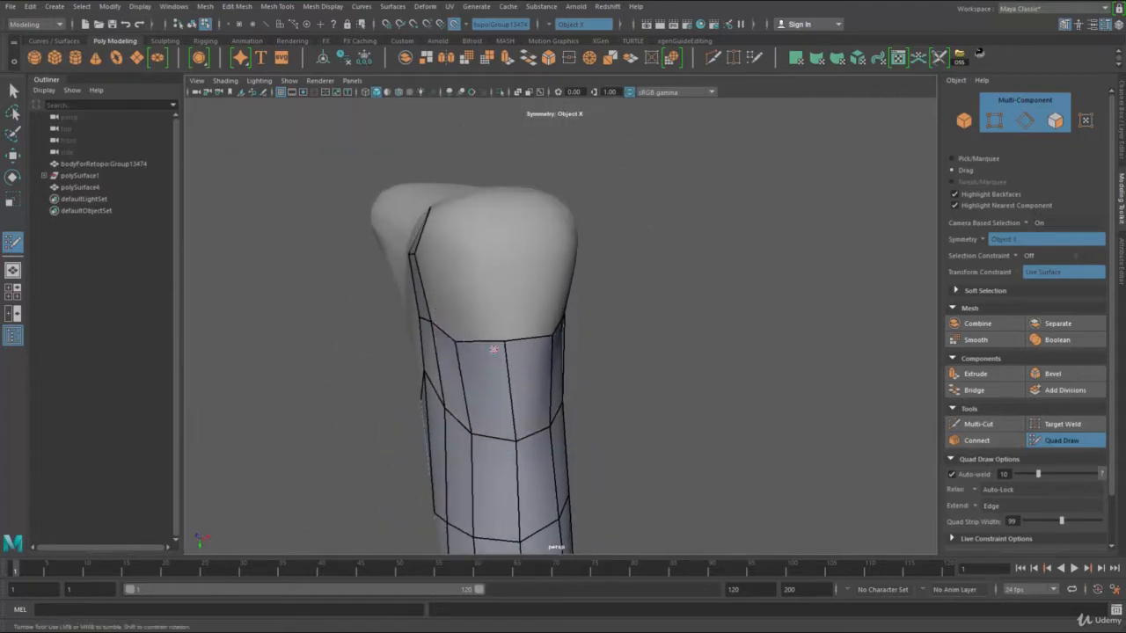
pyautogui.keyDown('alt'); pyautogui.moveTo(496, 349); pyautogui.dragTo(434, 352); pyautogui.keyUp('alt')
pyautogui.moveTo(568, 318); pyautogui.dragTo(573, 319)
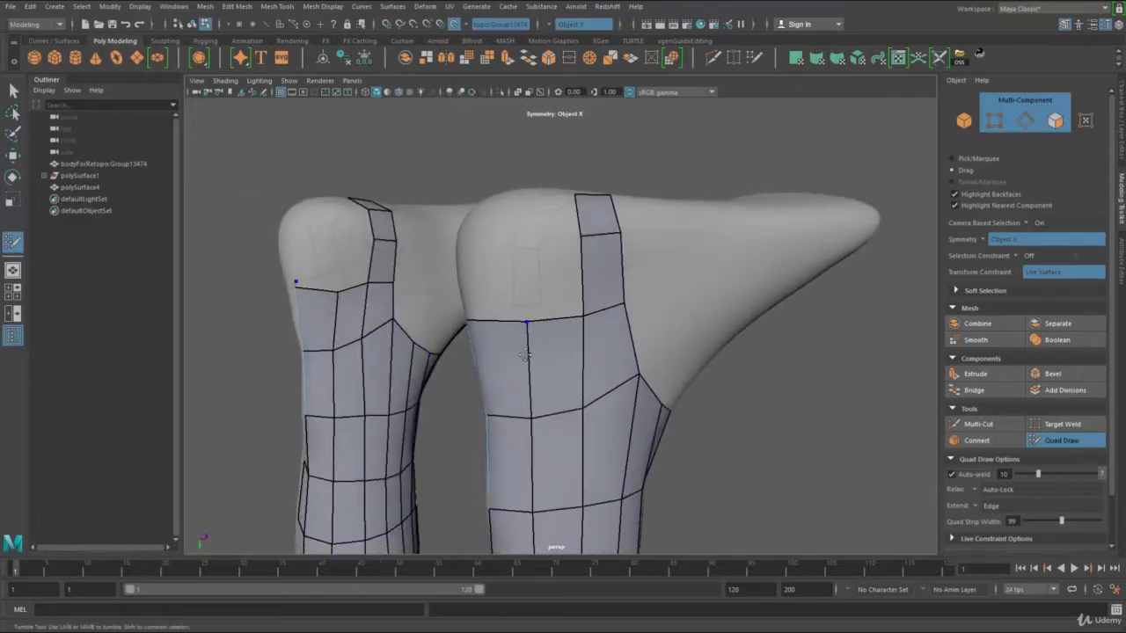
# Fill the remaining gap around the heel with quads and reposition the central vertex under the heel.
pyautogui.keyDown('alt'); pyautogui.moveTo(526, 354); pyautogui.dragTo(548, 329); pyautogui.keyUp('alt')
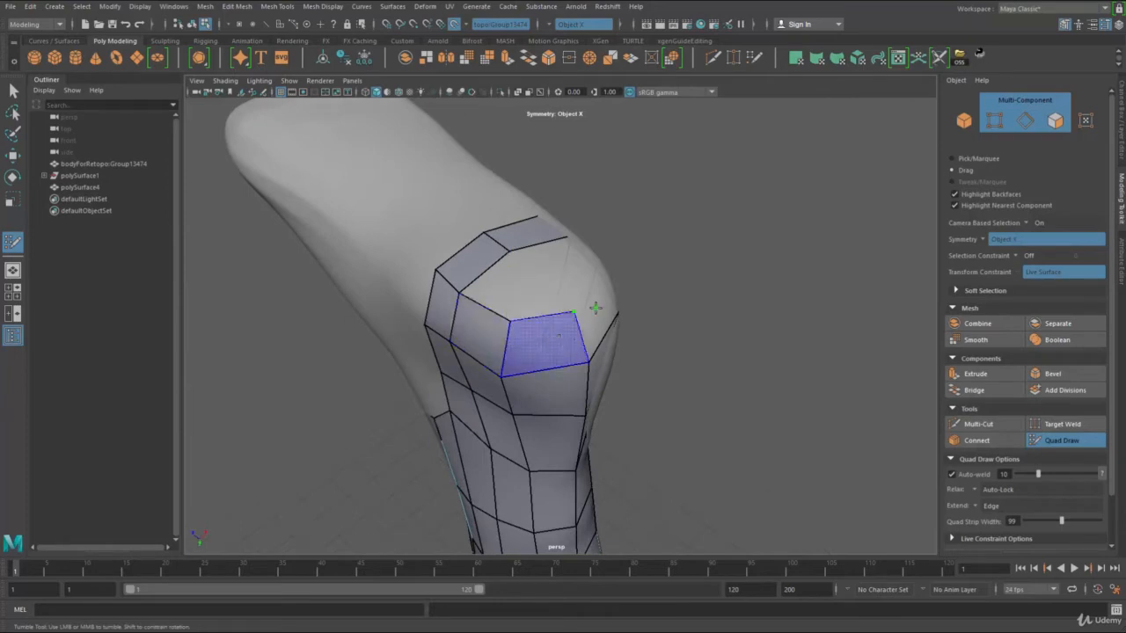
pyautogui.moveTo(576, 303)
pyautogui.keyDown('alt'); pyautogui.mouseDown()
pyautogui.moveTo(505, 304)
pyautogui.moveTo(530, 278)
pyautogui.moveTo(482, 307)
pyautogui.mouseUp(); pyautogui.keyUp('alt')
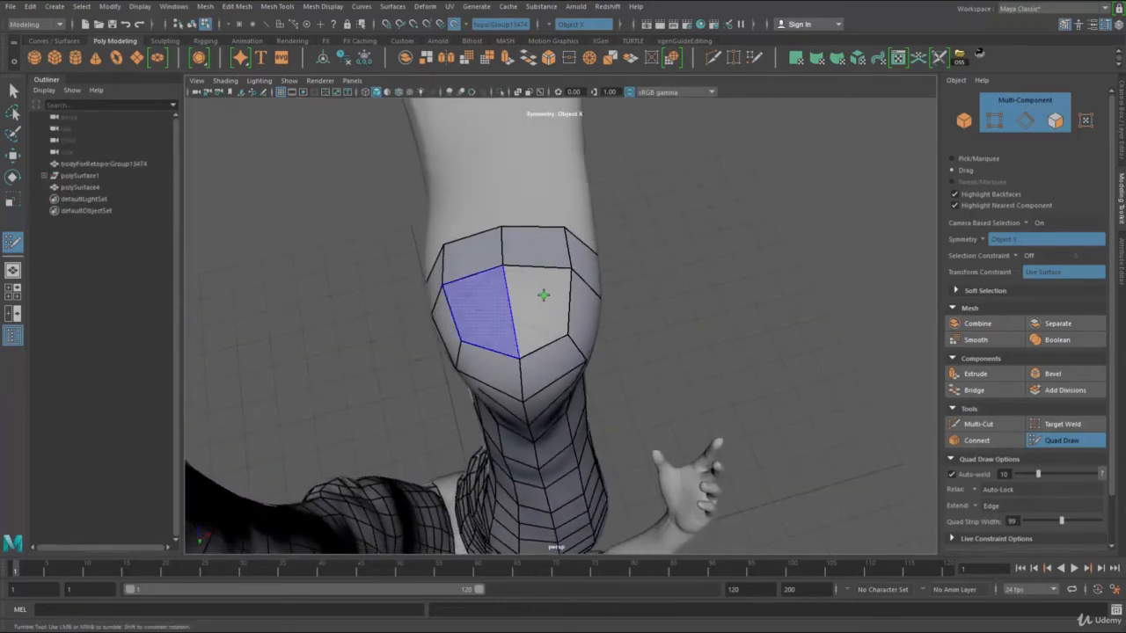
pyautogui.moveTo(503, 266); pyautogui.dragTo(509, 279)
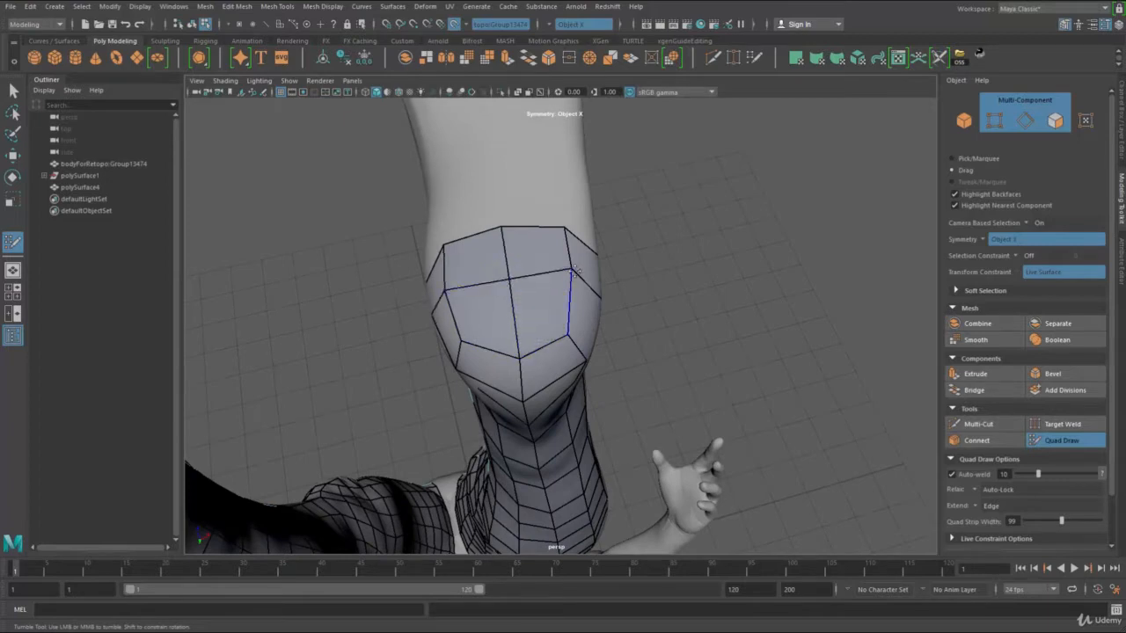
# Draw a column of quads along the front of the inner heel strip, from the ankle border down toward the sole.
pyautogui.keyDown('alt'); pyautogui.moveTo(506, 280); pyautogui.dragTo(646, 272); pyautogui.keyUp('alt')
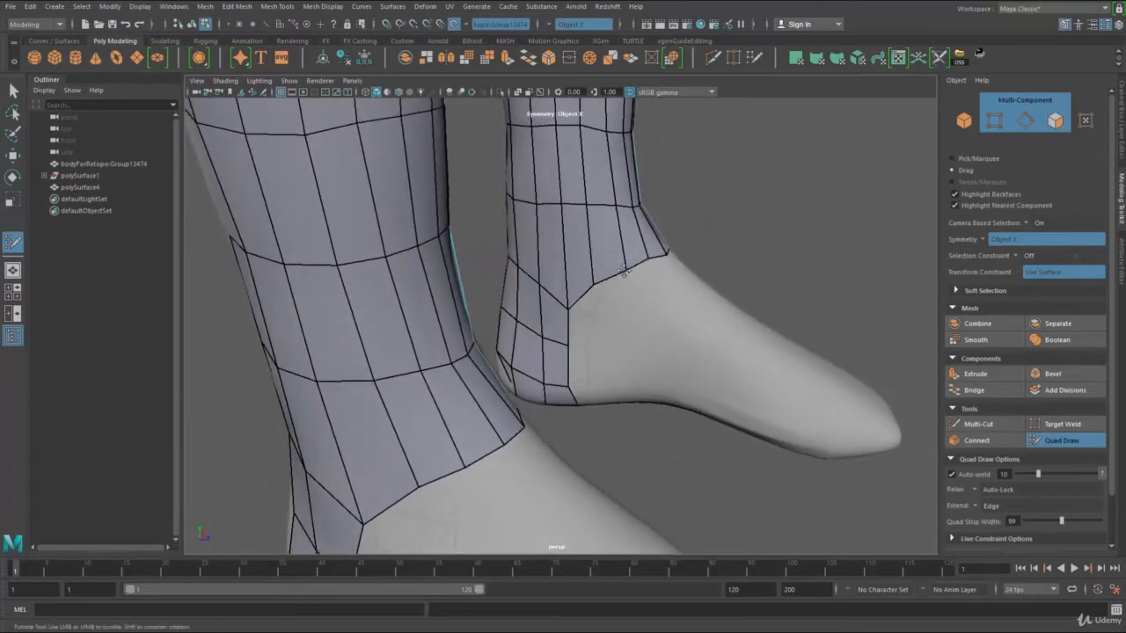
pyautogui.keyDown('shift'); pyautogui.click(601, 306); pyautogui.keyUp('shift')
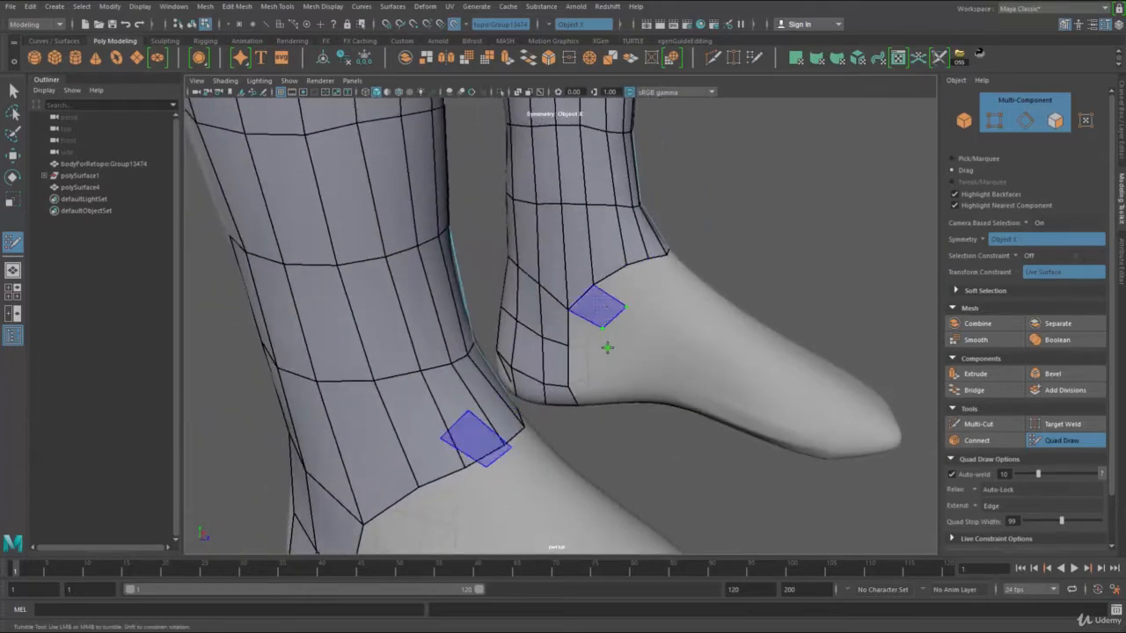
pyautogui.click(603, 350)
pyautogui.click(604, 378)
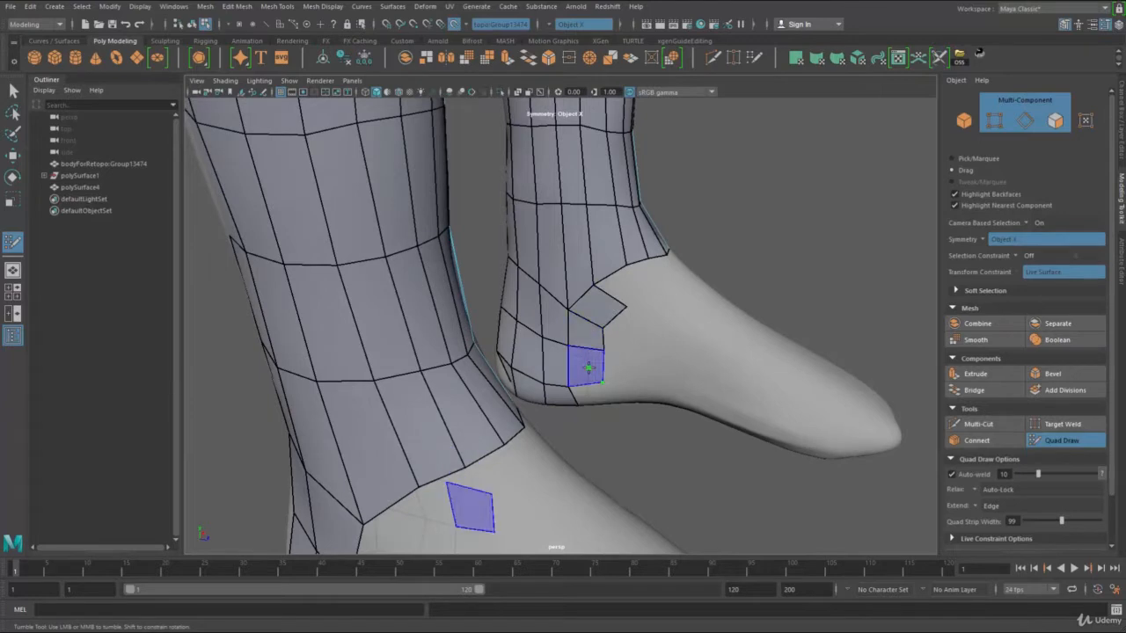
pyautogui.click(642, 289)
# Relax the vertices at the front of the ankle and draw a matching column of quads ahead of the outer heel strip.
pyautogui.keyDown('alt'); pyautogui.moveTo(678, 271); pyautogui.dragTo(553, 314); pyautogui.keyUp('alt')
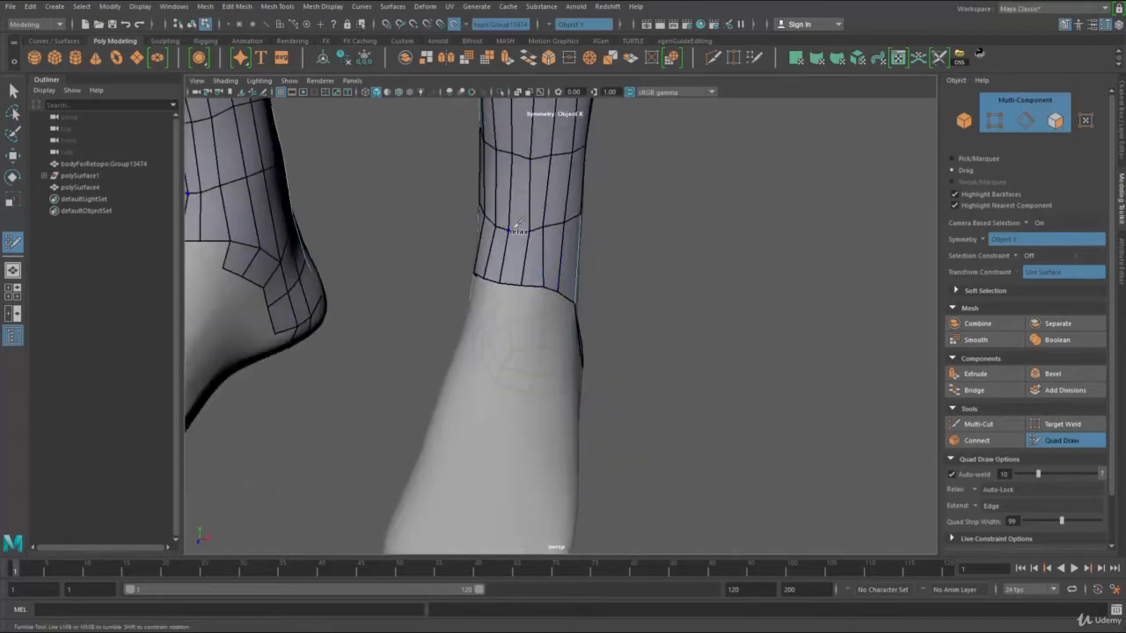
pyautogui.keyDown('shift'); pyautogui.moveTo(517, 226); pyautogui.dragTo(521, 220); pyautogui.keyUp('shift')
pyautogui.moveTo(602, 213)
pyautogui.keyDown('alt'); pyautogui.mouseDown()
pyautogui.moveTo(617, 296)
pyautogui.moveTo(481, 276)
pyautogui.moveTo(509, 293)
pyautogui.mouseUp(); pyautogui.keyUp('alt')
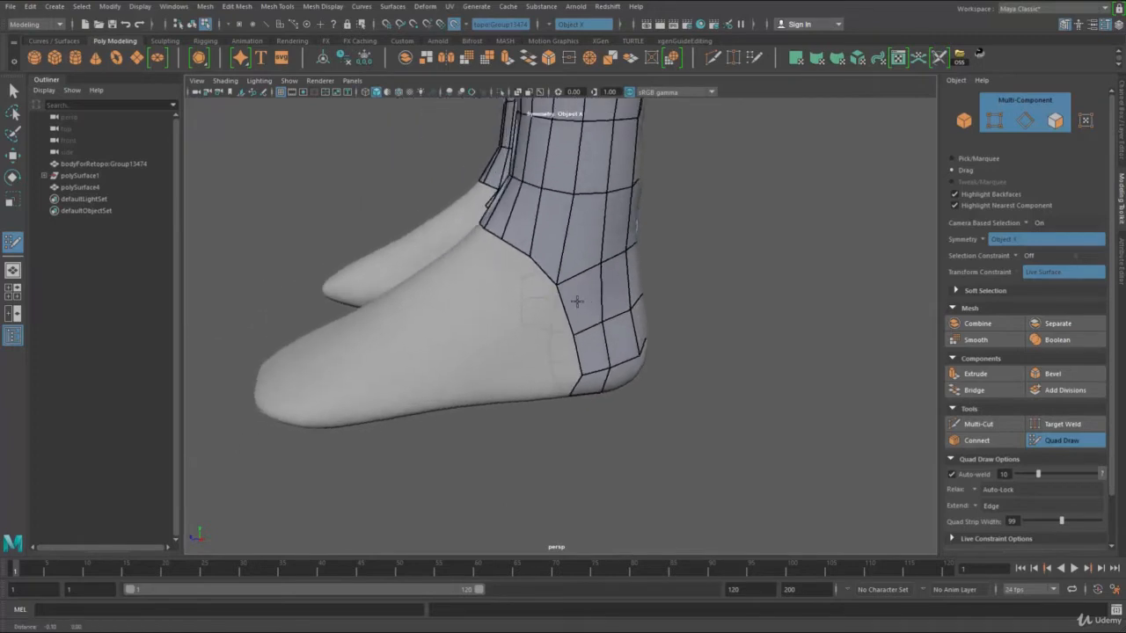
pyautogui.keyDown('alt'); pyautogui.moveTo(508, 293); pyautogui.dragTo(543, 308, button='middle'); pyautogui.keyUp('alt')
pyautogui.keyDown('shift'); pyautogui.click(563, 328); pyautogui.keyUp('shift')
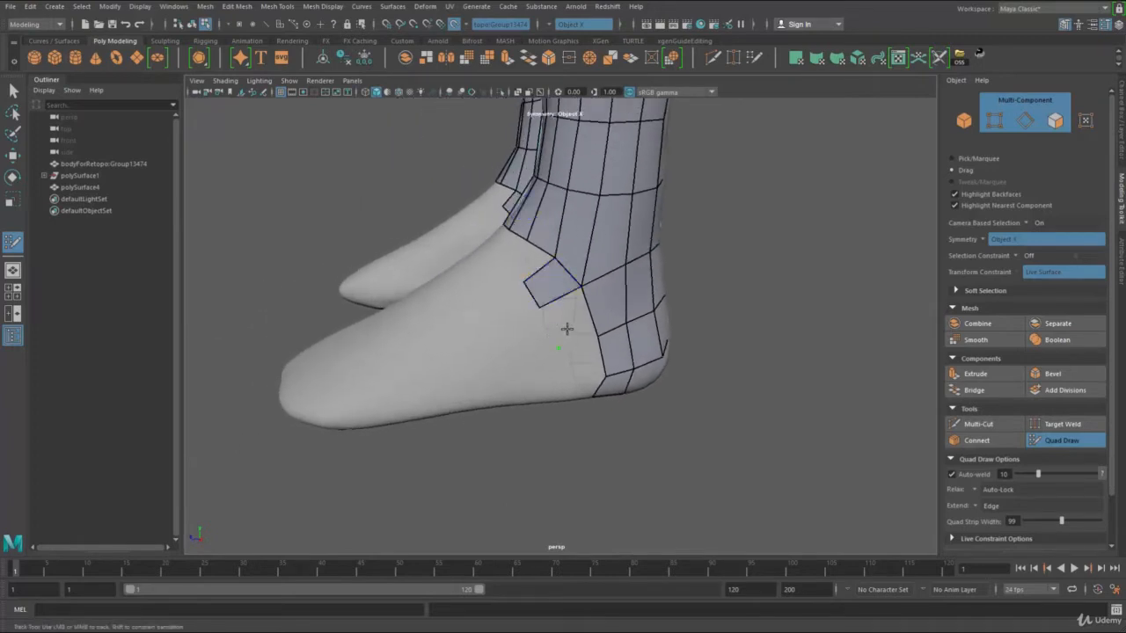
pyautogui.keyDown('shift'); pyautogui.click(565, 379); pyautogui.keyUp('shift')
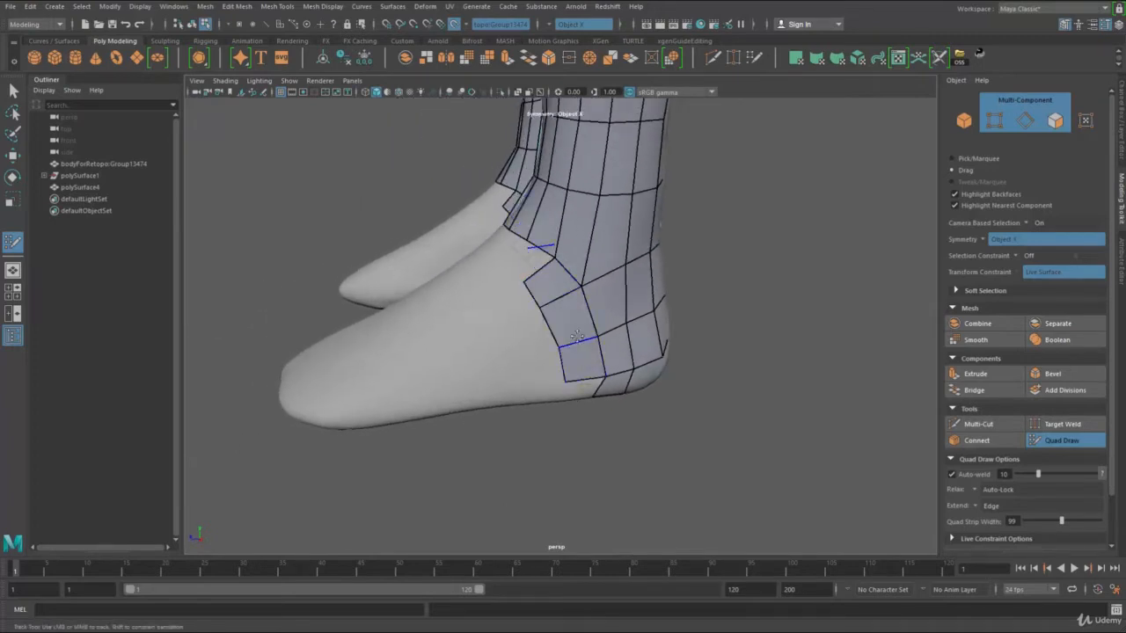
# Extend the sole edge ahead of the heel by a row of quads and complete the row across the front of the ankle.
pyautogui.keyDown('alt'); pyautogui.moveTo(576, 405); pyautogui.dragTo(583, 331); pyautogui.keyUp('alt')
pyautogui.moveTo(581, 359); pyautogui.dragTo(588, 360, button='middle')
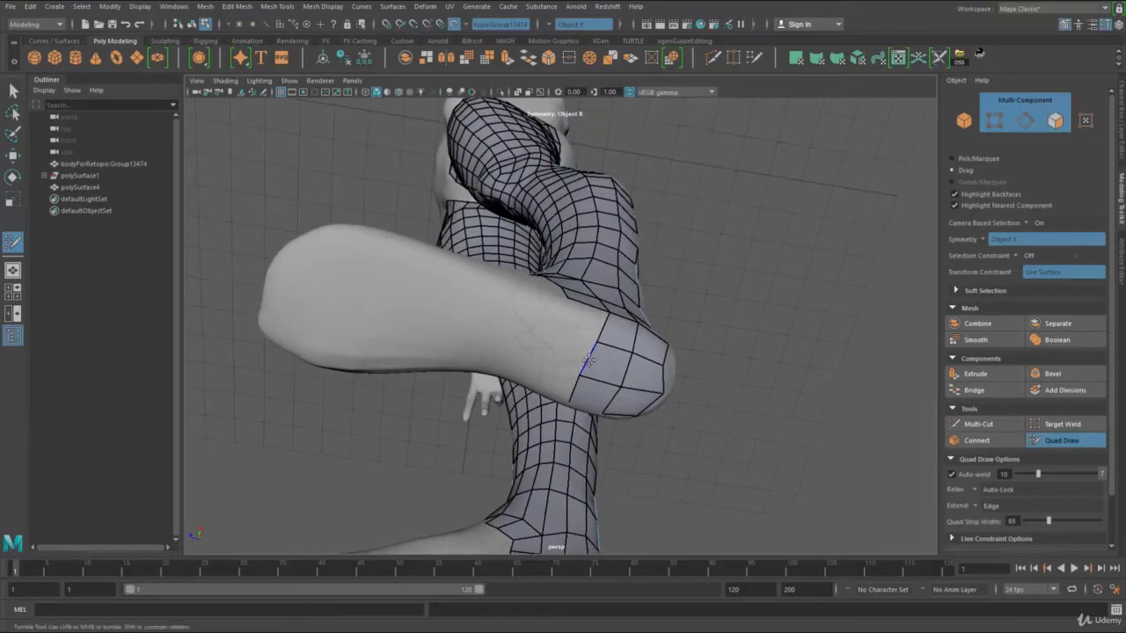
pyautogui.keyDown('alt'); pyautogui.moveTo(546, 346); pyautogui.dragTo(556, 294); pyautogui.keyUp('alt')
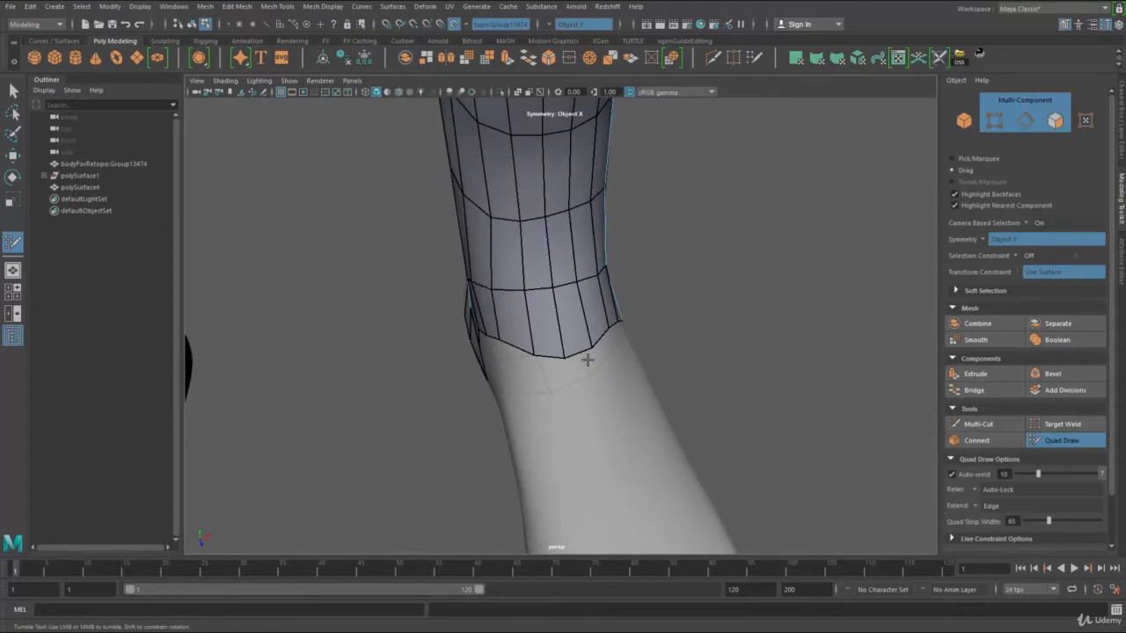
pyautogui.keyDown('alt'); pyautogui.moveTo(588, 359); pyautogui.dragTo(580, 296); pyautogui.keyUp('alt')
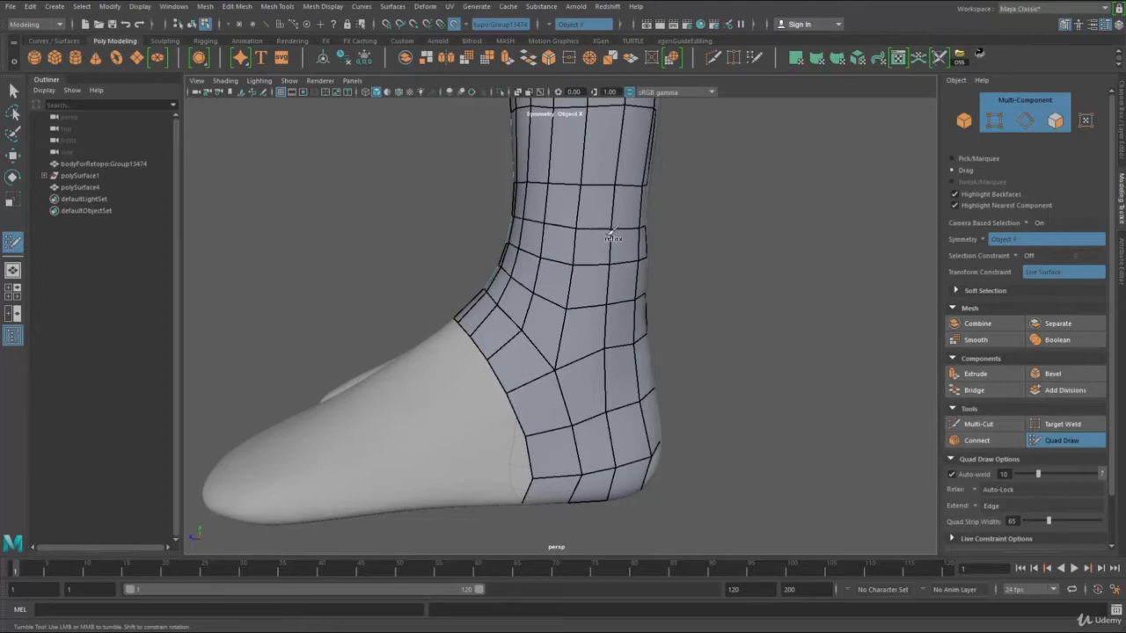
# Relax the ankle and lower-leg mesh and extend the foot's open border forward to the base of the toes.
pyautogui.keyDown('alt'); pyautogui.moveTo(666, 332); pyautogui.dragTo(565, 279); pyautogui.keyUp('alt')
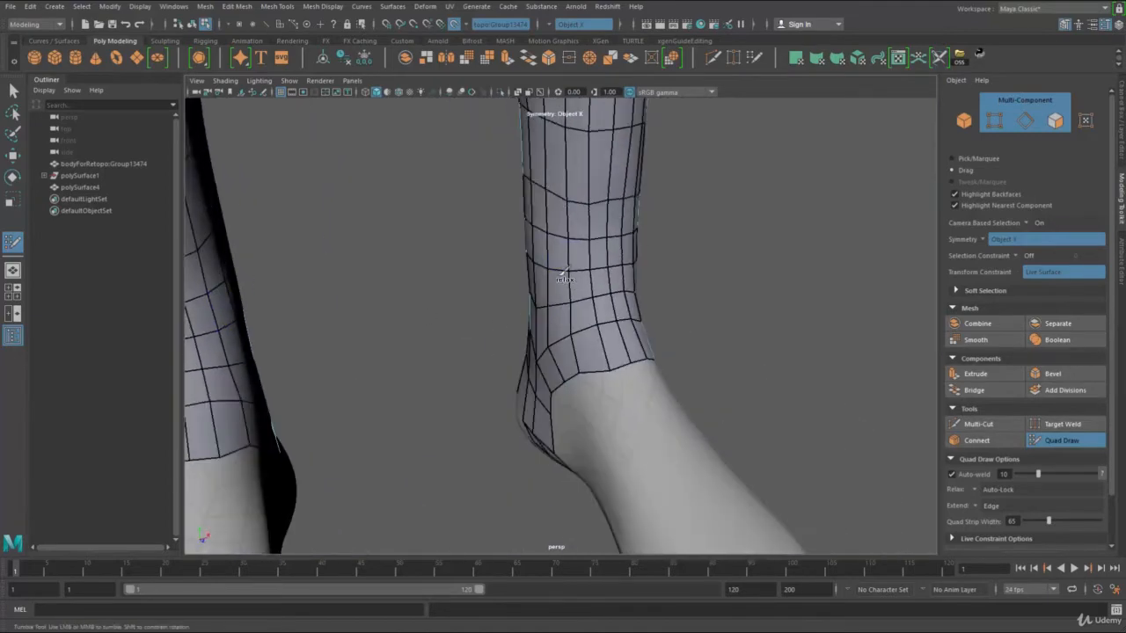
pyautogui.moveTo(636, 263)
pyautogui.keyDown('alt'); pyautogui.mouseDown()
pyautogui.moveTo(692, 244)
pyautogui.moveTo(664, 317)
pyautogui.moveTo(677, 365)
pyautogui.moveTo(607, 373)
pyautogui.moveTo(614, 356)
pyautogui.moveTo(510, 329)
pyautogui.moveTo(545, 349)
pyautogui.moveTo(509, 326)
pyautogui.moveTo(543, 322)
pyautogui.moveTo(385, 440)
pyautogui.moveTo(337, 452)
pyautogui.moveTo(378, 446)
pyautogui.moveTo(379, 388)
pyautogui.mouseUp(); pyautogui.keyUp('alt')
pyautogui.keyDown('alt'); pyautogui.moveTo(378, 388); pyautogui.dragTo(365, 347, button='middle'); pyautogui.keyUp('alt')
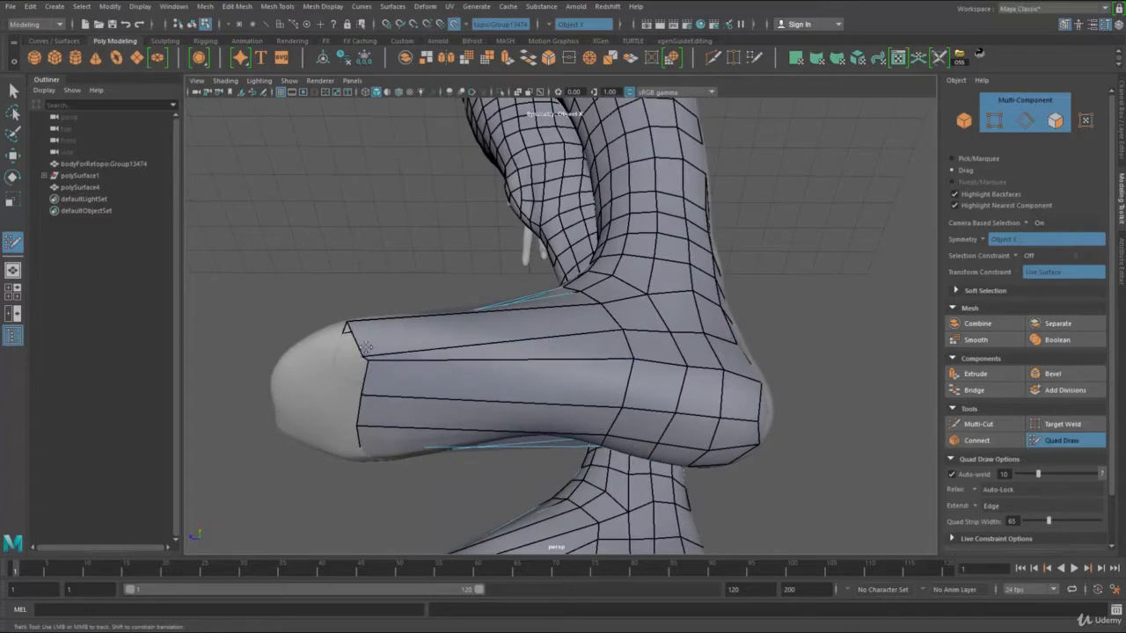
# Reposition the vertices of the foot's open front border to even out their spacing around the base of the toes.
pyautogui.moveTo(366, 347)
pyautogui.mouseDown()
pyautogui.moveTo(374, 352)
pyautogui.moveTo(350, 327)
pyautogui.moveTo(364, 339)
pyautogui.mouseUp()
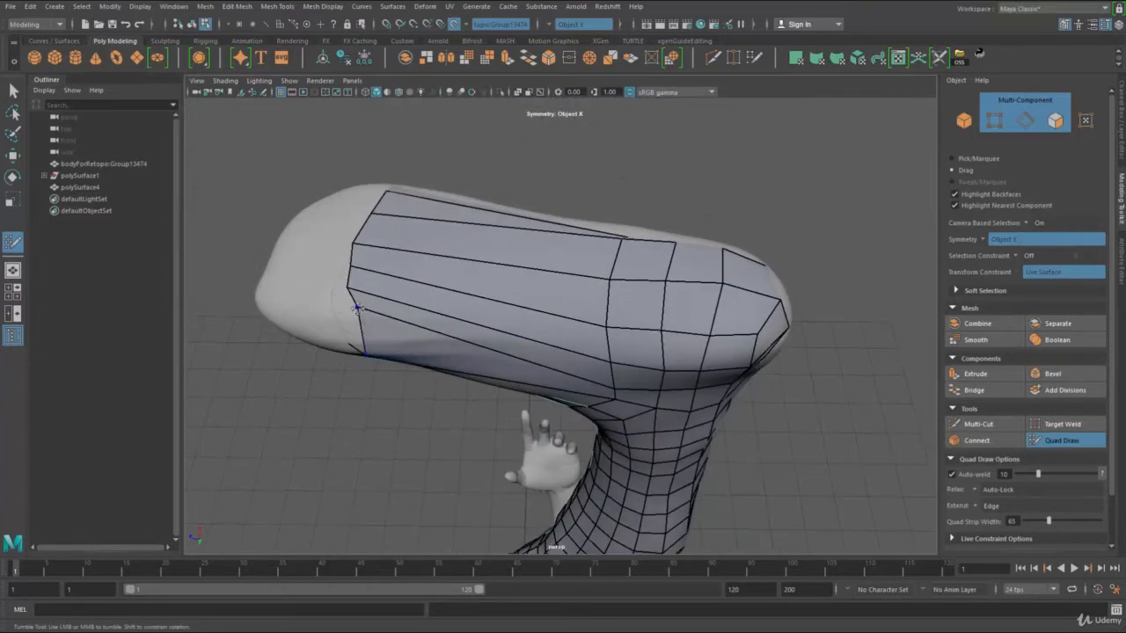
pyautogui.moveTo(350, 273)
pyautogui.keyDown('alt'); pyautogui.mouseDown()
pyautogui.moveTo(374, 280)
pyautogui.moveTo(456, 176)
pyautogui.mouseUp(); pyautogui.keyUp('alt')
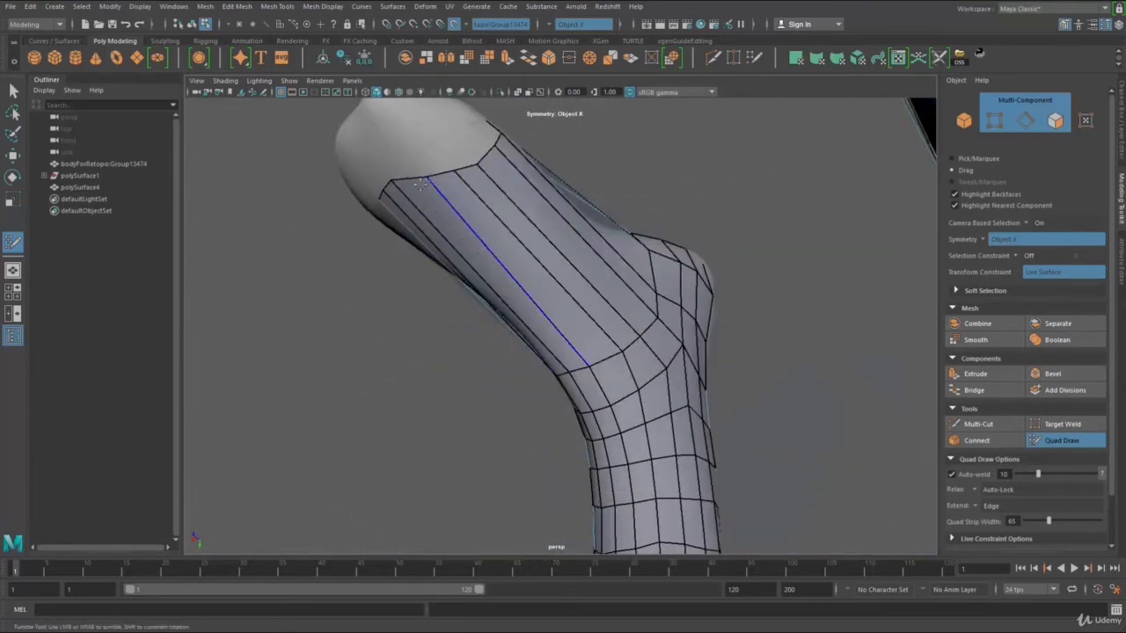
pyautogui.keyDown('alt'); pyautogui.moveTo(392, 180); pyautogui.dragTo(416, 419); pyautogui.keyUp('alt')
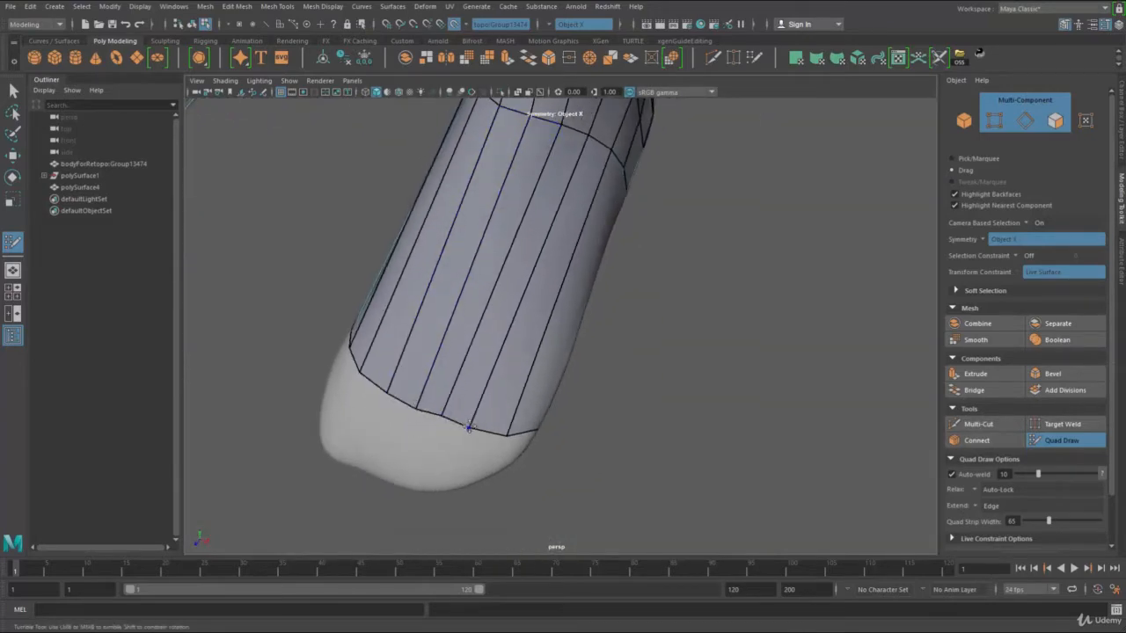
pyautogui.keyDown('alt'); pyautogui.moveTo(508, 433); pyautogui.dragTo(586, 271); pyautogui.keyUp('alt')
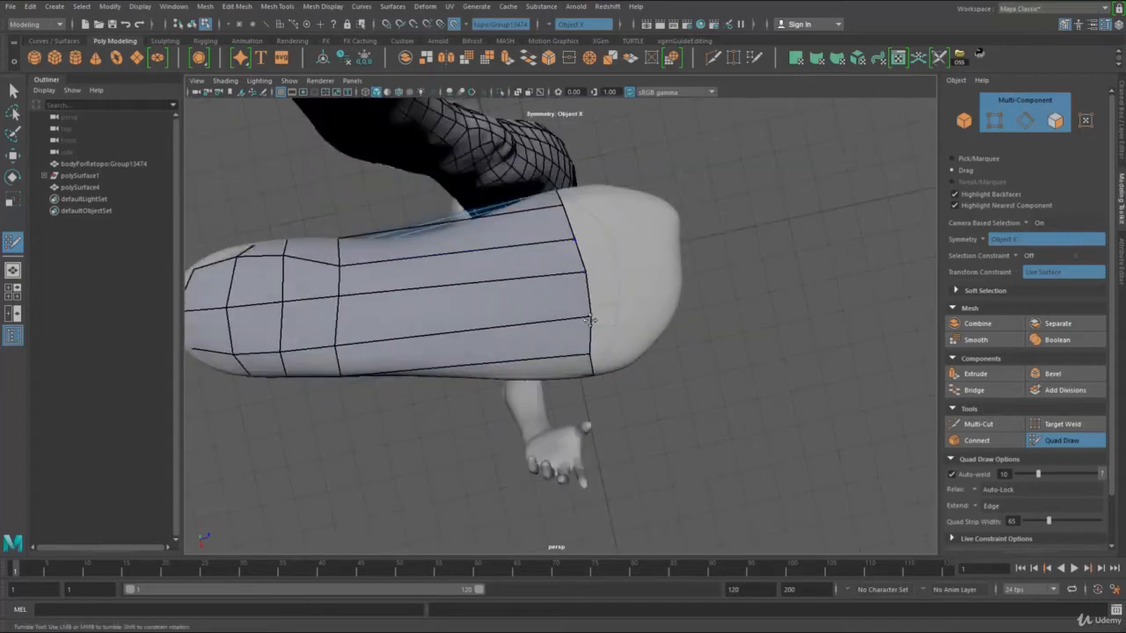
pyautogui.moveTo(412, 269)
pyautogui.keyDown('alt'); pyautogui.mouseDown()
pyautogui.moveTo(356, 349)
pyautogui.moveTo(352, 336)
pyautogui.moveTo(381, 319)
pyautogui.mouseUp(); pyautogui.keyUp('alt')
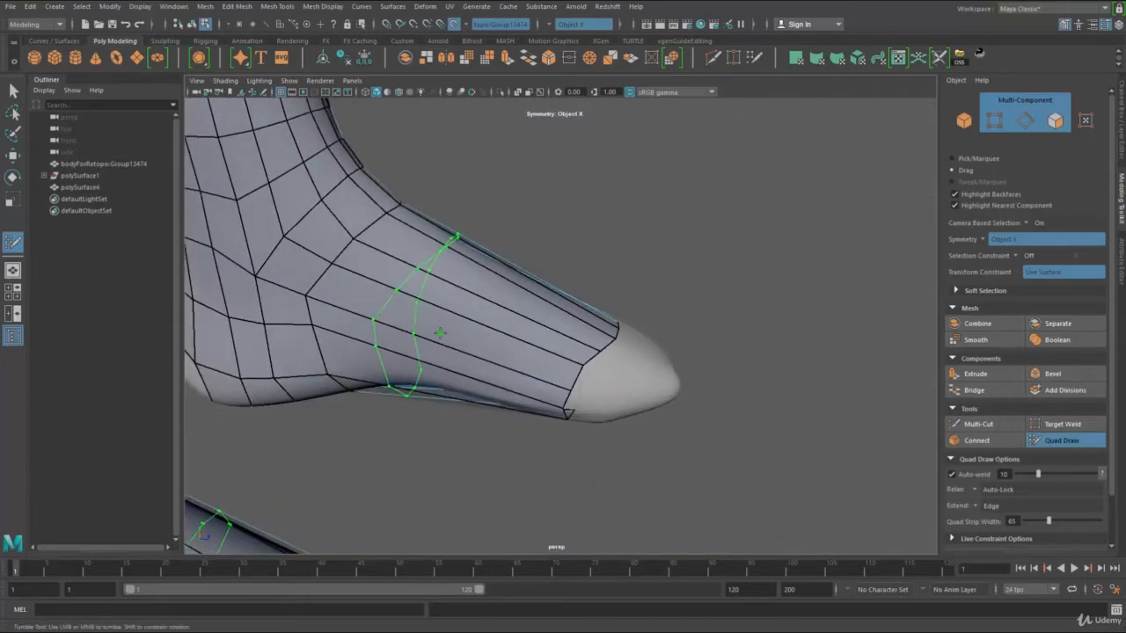
pyautogui.keyDown('ctrl'); pyautogui.click(382, 318); pyautogui.keyUp('ctrl')
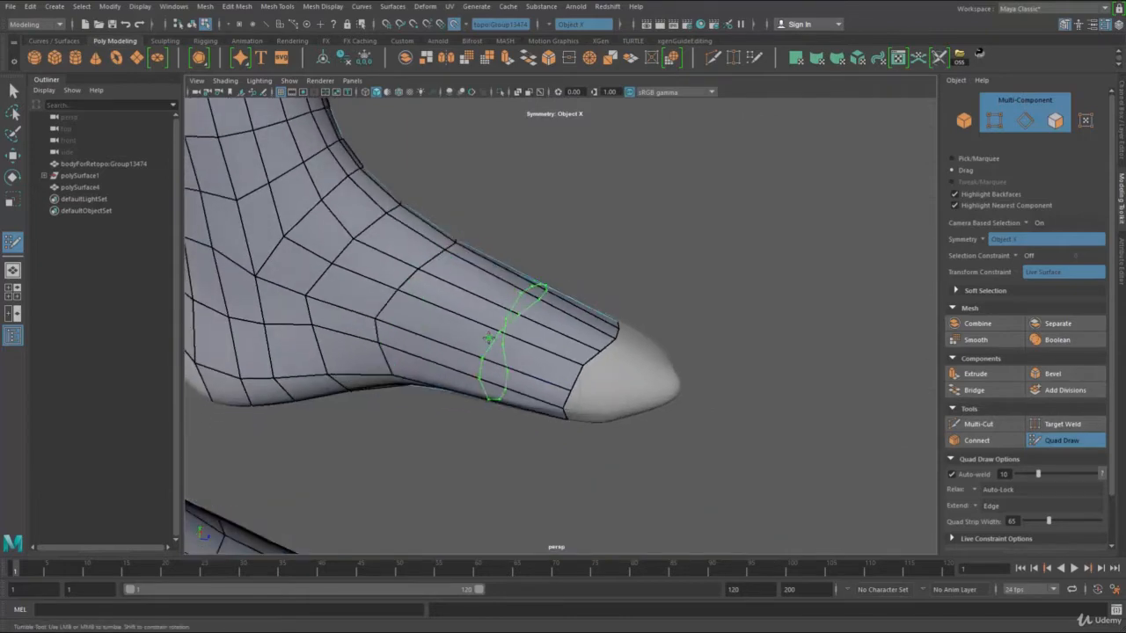
pyautogui.keyDown('ctrl'); pyautogui.click(440, 313); pyautogui.keyUp('ctrl')
pyautogui.keyDown('alt'); pyautogui.moveTo(440, 313); pyautogui.dragTo(475, 306); pyautogui.keyUp('alt')
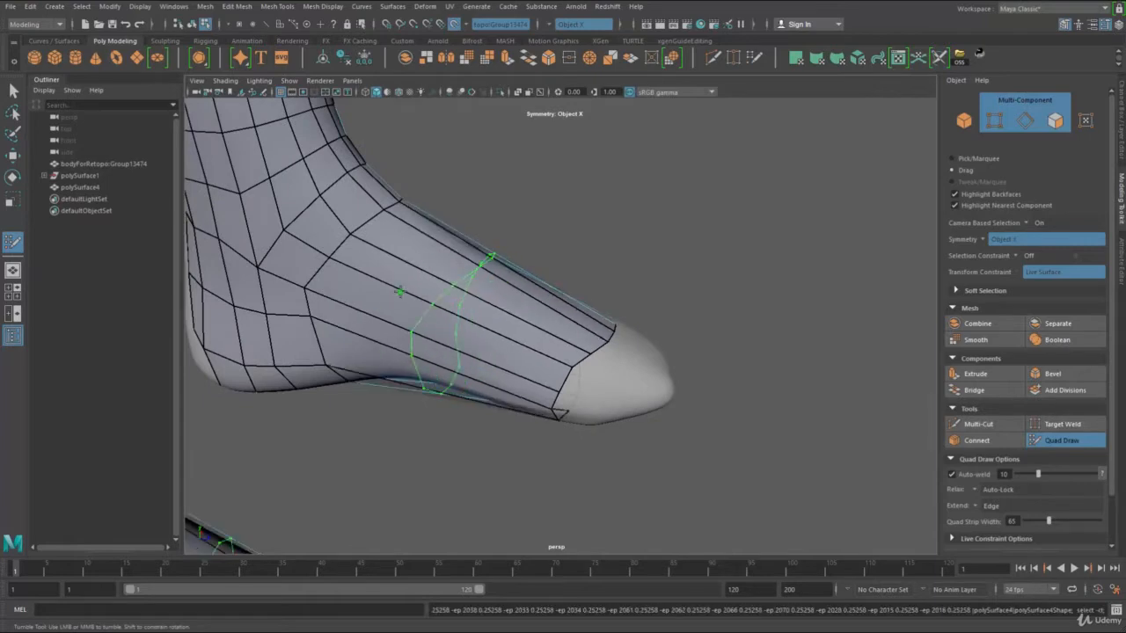
# Insert three edge loops across the long quads between ankle and toes, and relax the foot mesh.
pyautogui.keyDown('ctrl'); pyautogui.click(453, 305); pyautogui.keyUp('ctrl')
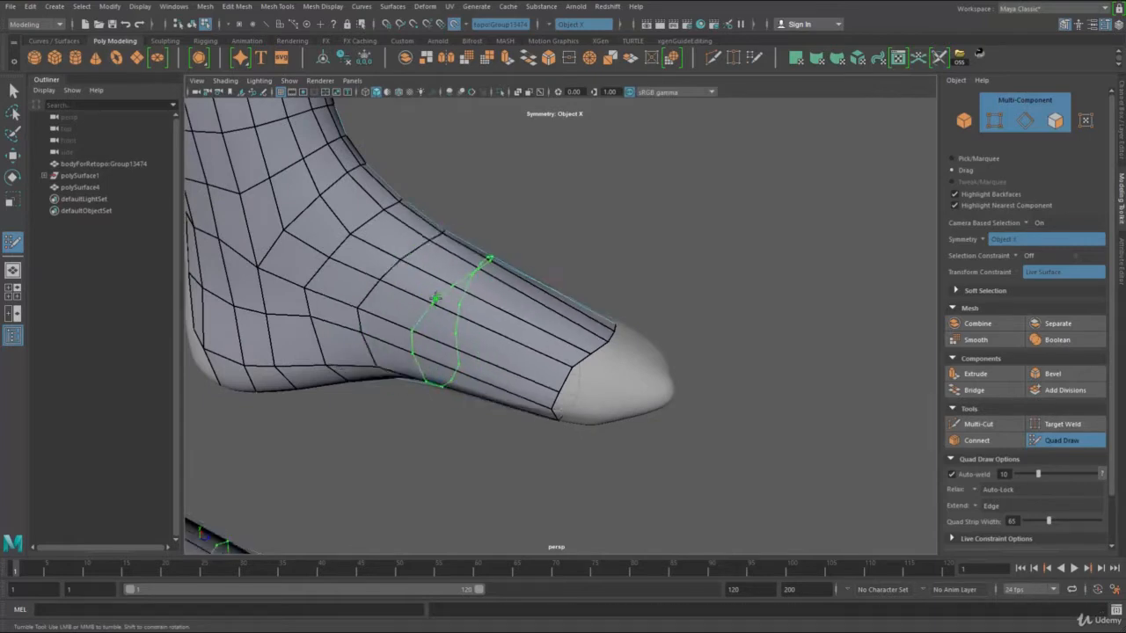
pyautogui.keyDown('ctrl'); pyautogui.click(518, 322); pyautogui.keyUp('ctrl')
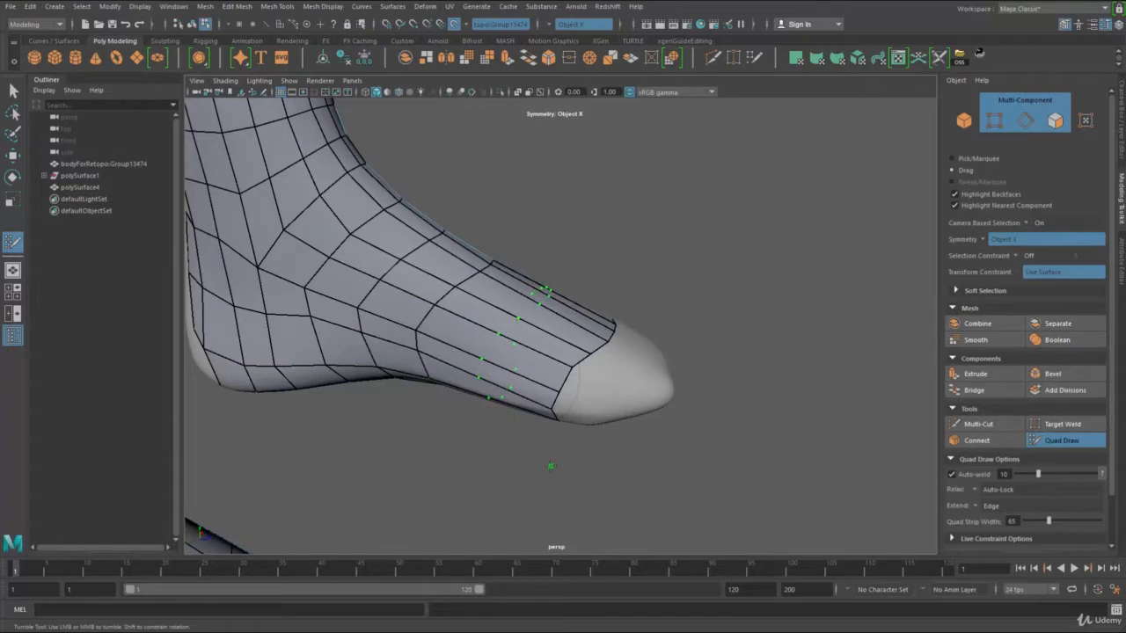
pyautogui.moveTo(473, 322)
pyautogui.keyDown('shift'); pyautogui.mouseDown()
pyautogui.moveTo(431, 305)
pyautogui.moveTo(415, 357)
pyautogui.moveTo(373, 343)
pyautogui.moveTo(400, 314)
pyautogui.moveTo(379, 361)
pyautogui.moveTo(335, 287)
pyautogui.moveTo(420, 306)
pyautogui.mouseUp(); pyautogui.keyUp('shift')
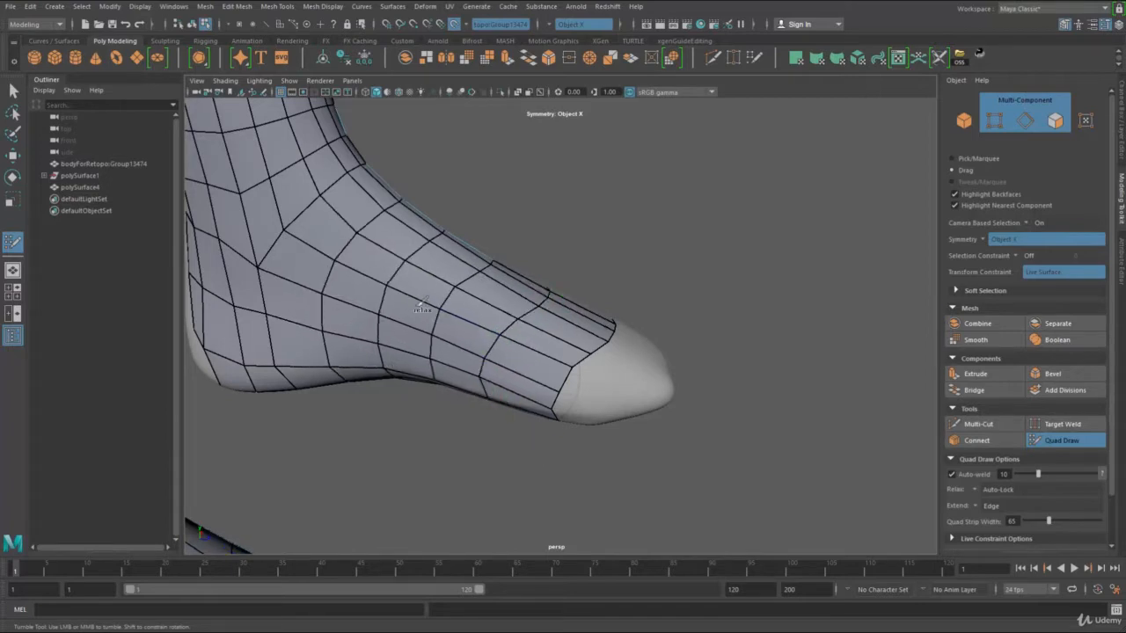
pyautogui.keyDown('alt'); pyautogui.moveTo(502, 224); pyautogui.dragTo(576, 290); pyautogui.keyUp('alt')
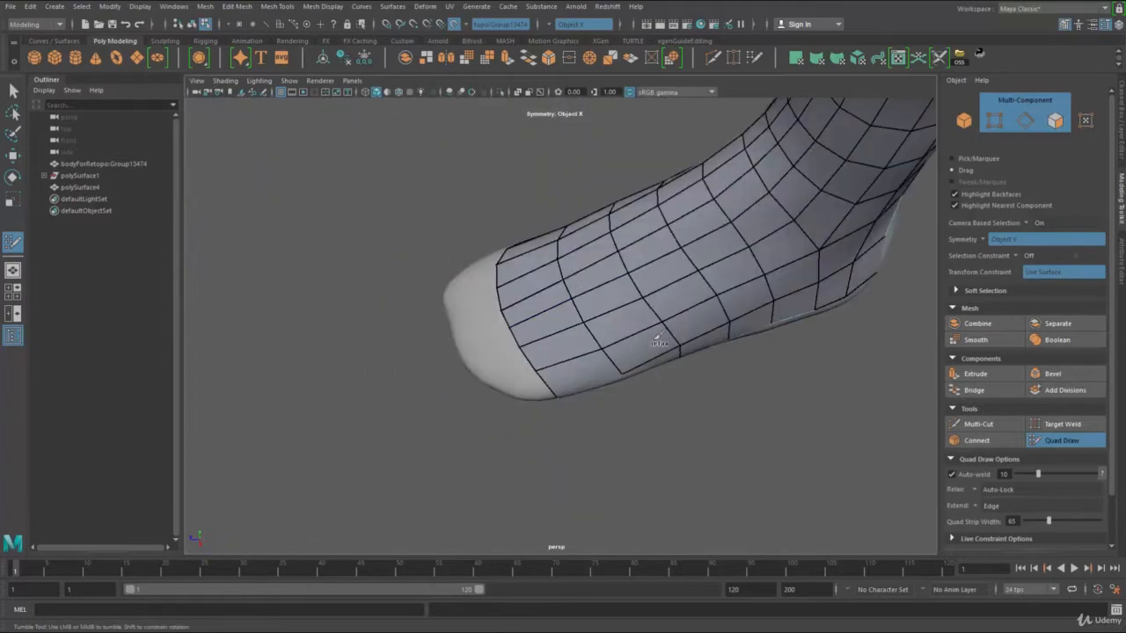
pyautogui.keyDown('alt'); pyautogui.moveTo(747, 402); pyautogui.dragTo(774, 387); pyautogui.keyUp('alt')
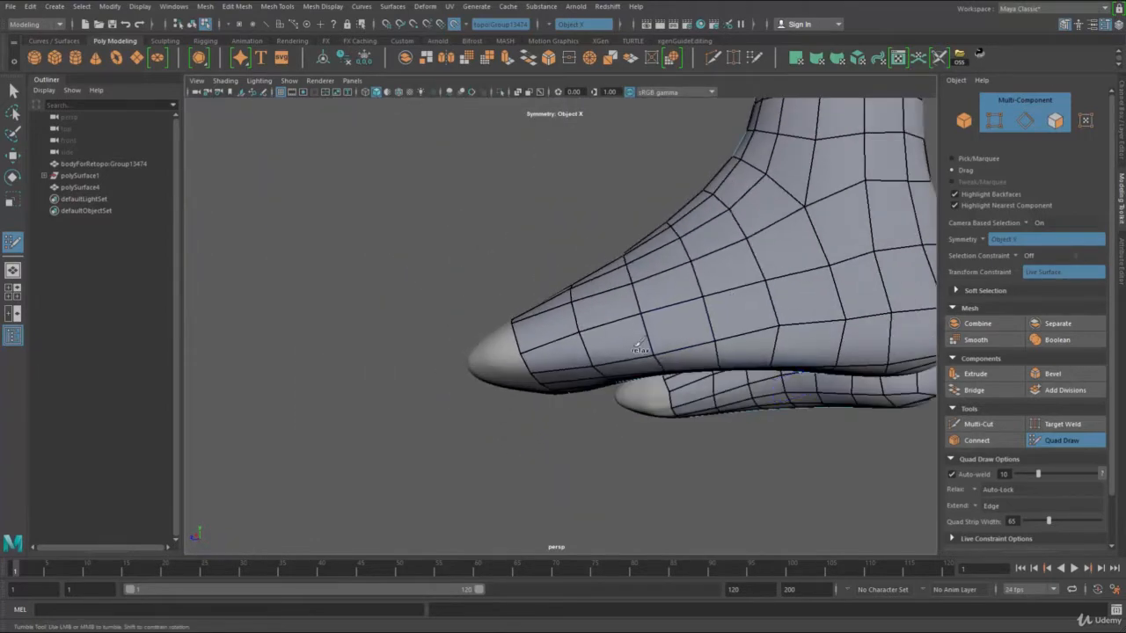
pyautogui.keyDown('alt'); pyautogui.moveTo(638, 349); pyautogui.dragTo(585, 406); pyautogui.keyUp('alt')
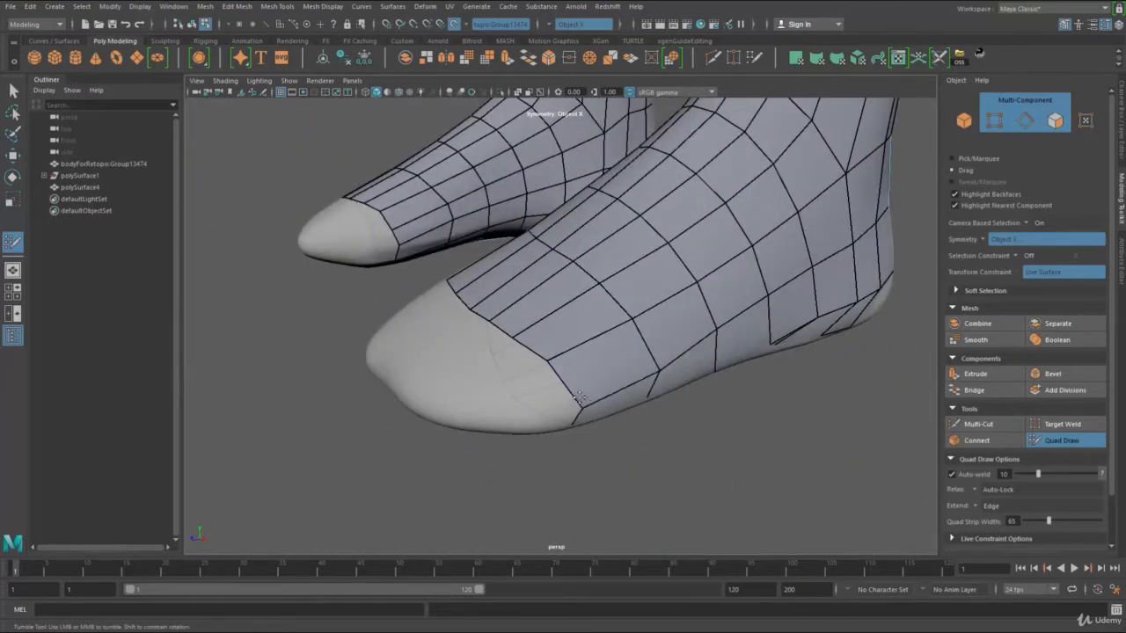
# Fine-tune the forefoot's border vertices on the sole, the top and the sides of the foot.
pyautogui.keyDown('alt'); pyautogui.moveTo(563, 361); pyautogui.dragTo(519, 299); pyautogui.keyUp('alt')
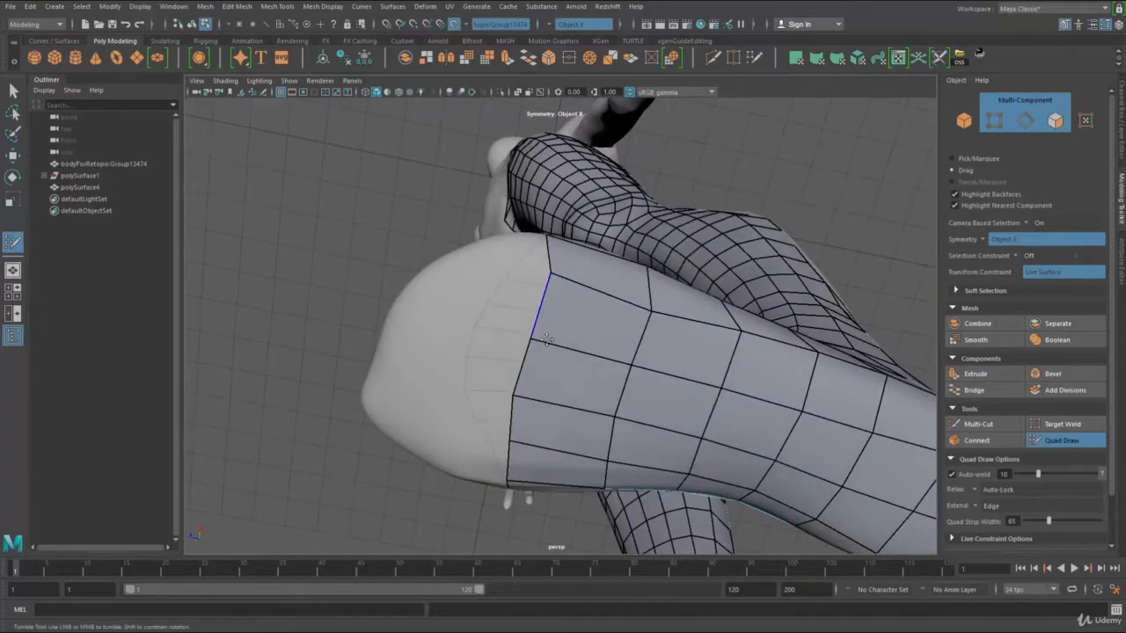
pyautogui.keyDown('alt'); pyautogui.moveTo(519, 395); pyautogui.dragTo(563, 387); pyautogui.keyUp('alt')
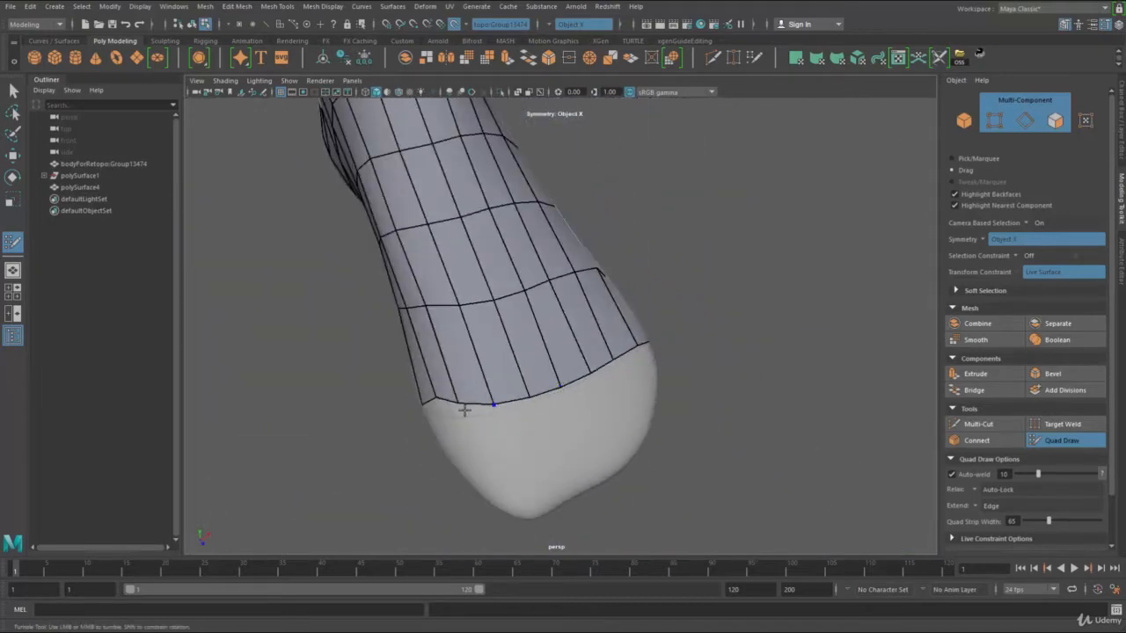
pyautogui.keyDown('alt'); pyautogui.moveTo(460, 405); pyautogui.dragTo(536, 368); pyautogui.keyUp('alt')
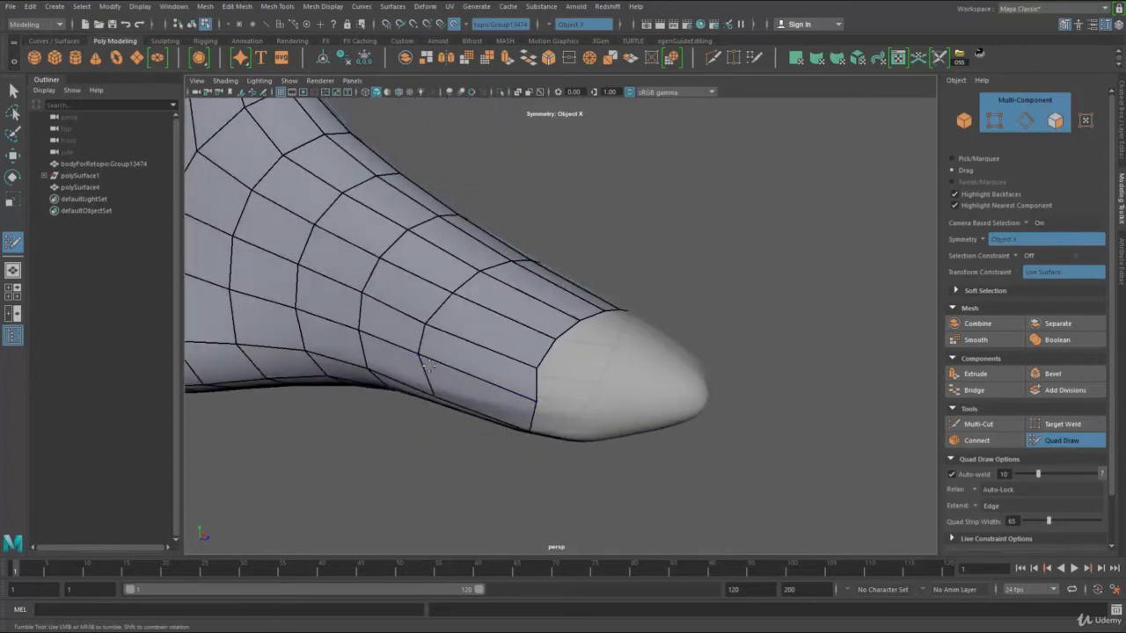
pyautogui.keyDown('alt'); pyautogui.moveTo(428, 365); pyautogui.dragTo(484, 319); pyautogui.keyUp('alt')
pyautogui.moveTo(486, 369); pyautogui.dragTo(489, 364)
# Examine the retopologized feet and legs from several angles and distances.
pyautogui.keyDown('alt'); pyautogui.moveTo(489, 364); pyautogui.dragTo(466, 347, button='right'); pyautogui.keyUp('alt')
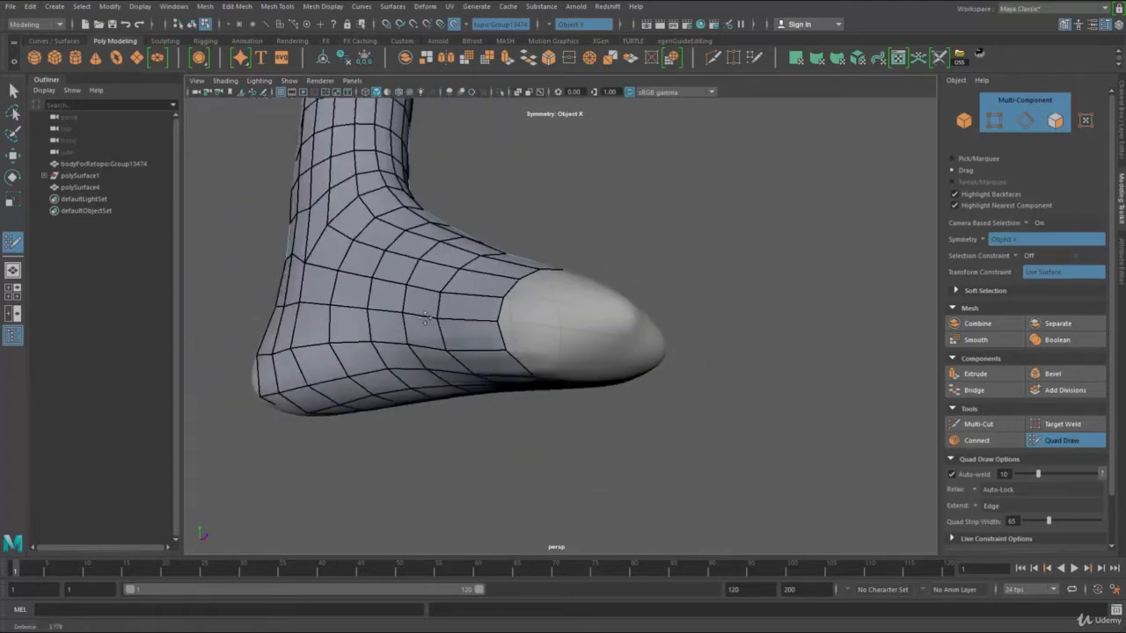
pyautogui.keyDown('alt'); pyautogui.moveTo(493, 339); pyautogui.dragTo(410, 299); pyautogui.keyUp('alt')
pyautogui.keyDown('alt'); pyautogui.moveTo(409, 299); pyautogui.dragTo(414, 431, button='middle'); pyautogui.keyUp('alt')
pyautogui.keyDown('alt'); pyautogui.moveTo(528, 423); pyautogui.dragTo(493, 376, button='right'); pyautogui.keyUp('alt')
pyautogui.keyDown('alt'); pyautogui.moveTo(493, 377); pyautogui.dragTo(387, 407); pyautogui.keyUp('alt')
pyautogui.keyDown('alt'); pyautogui.moveTo(387, 406); pyautogui.dragTo(374, 549, button='middle'); pyautogui.keyUp('alt')
pyautogui.keyDown('alt'); pyautogui.moveTo(374, 549); pyautogui.dragTo(297, 379, button='right'); pyautogui.keyUp('alt')
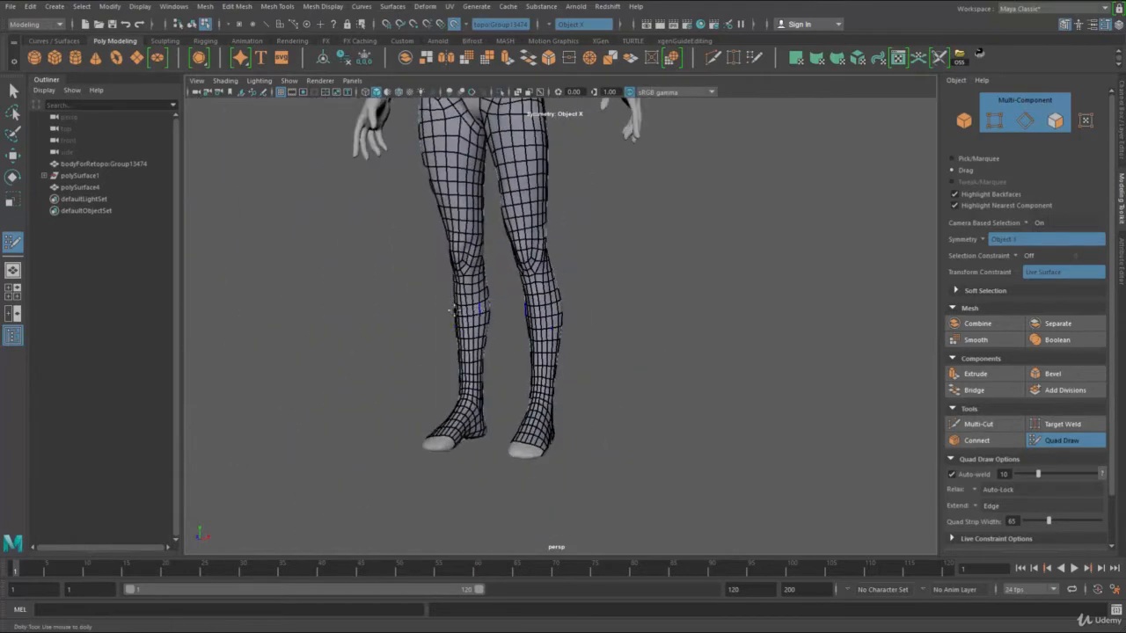
pyautogui.keyDown('alt'); pyautogui.moveTo(457, 310); pyautogui.dragTo(502, 291); pyautogui.keyUp('alt')
pyautogui.keyDown('alt'); pyautogui.moveTo(501, 290); pyautogui.dragTo(502, 214, button='middle'); pyautogui.keyUp('alt')
pyautogui.keyDown('alt'); pyautogui.moveTo(502, 213); pyautogui.dragTo(605, 306, button='right'); pyautogui.keyUp('alt')
pyautogui.keyDown('alt'); pyautogui.moveTo(605, 306); pyautogui.dragTo(533, 226); pyautogui.keyUp('alt')
pyautogui.keyDown('alt'); pyautogui.moveTo(533, 226); pyautogui.dragTo(499, 327, button='right'); pyautogui.keyUp('alt')
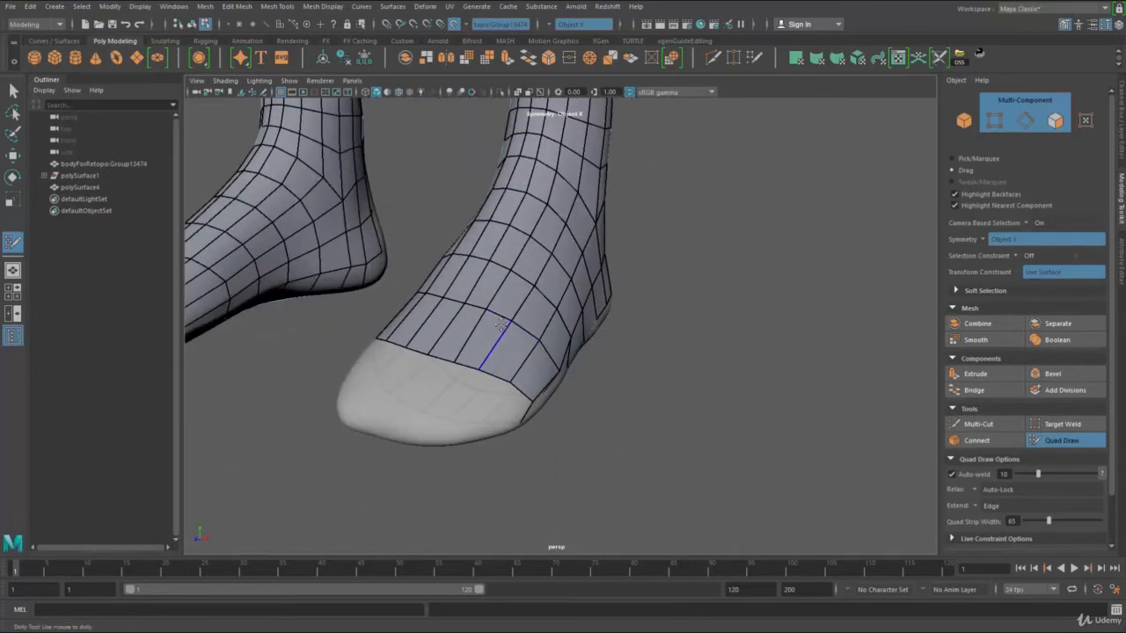
# Leave Quad Draw, return to object mode and isolate the polySurface4 retopology mesh.
pyautogui.moveTo(567, 215); pyautogui.dragTo(649, 144, button='right')
pyautogui.press('q')
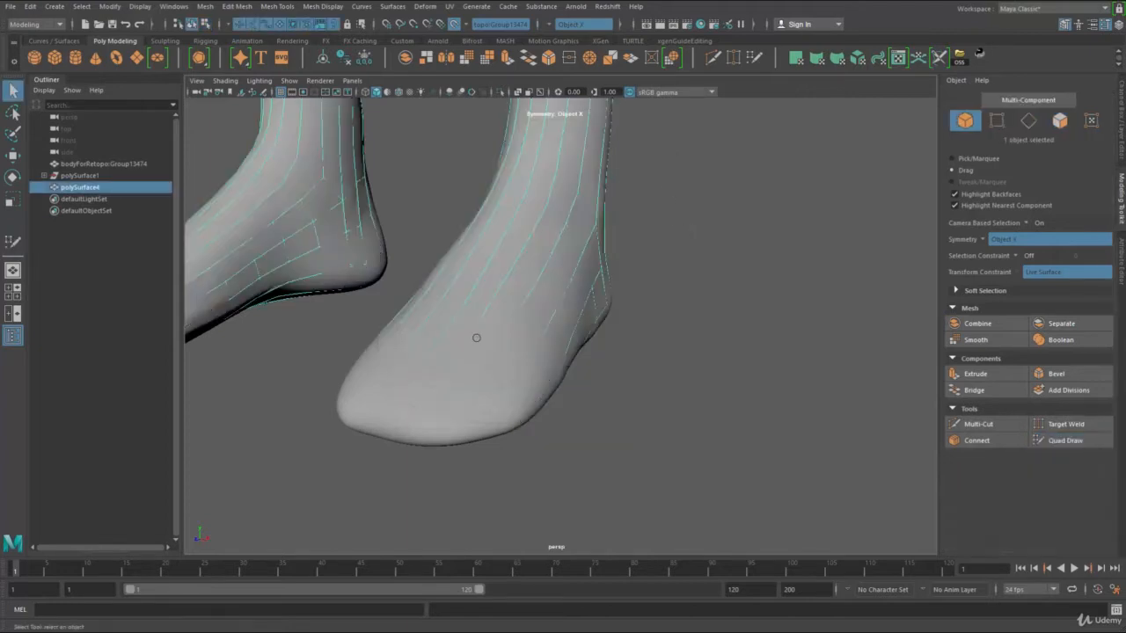
pyautogui.hotkey('ctrl', '1')
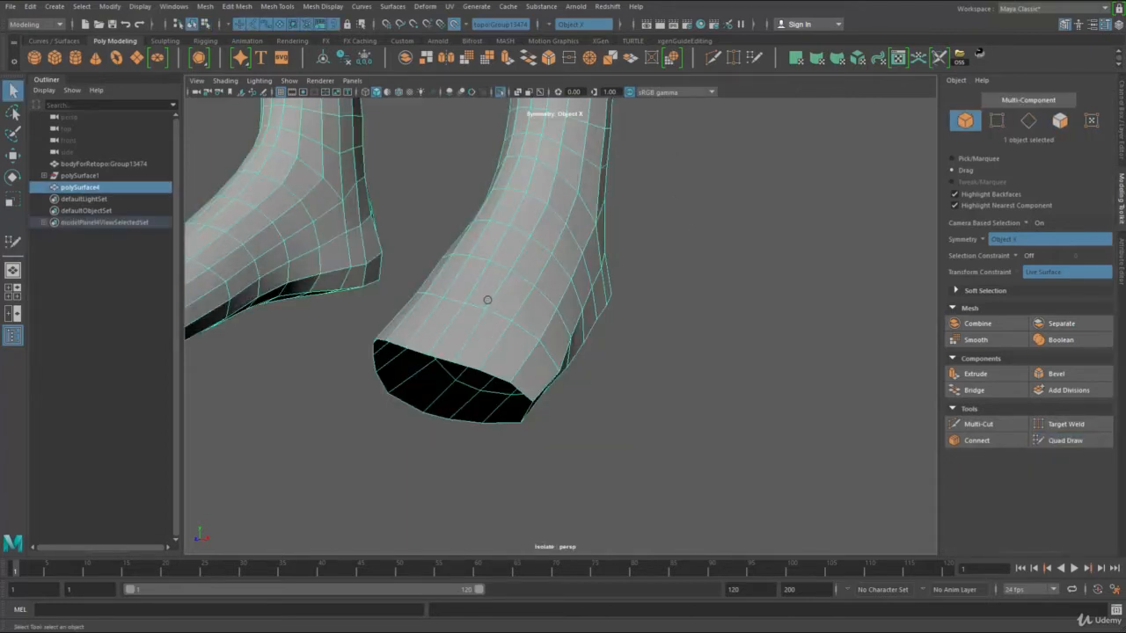
# Switch to edge selection and select the open border edge loop at the toe end of both feet.
pyautogui.moveTo(488, 304); pyautogui.dragTo(488, 303, button='right')
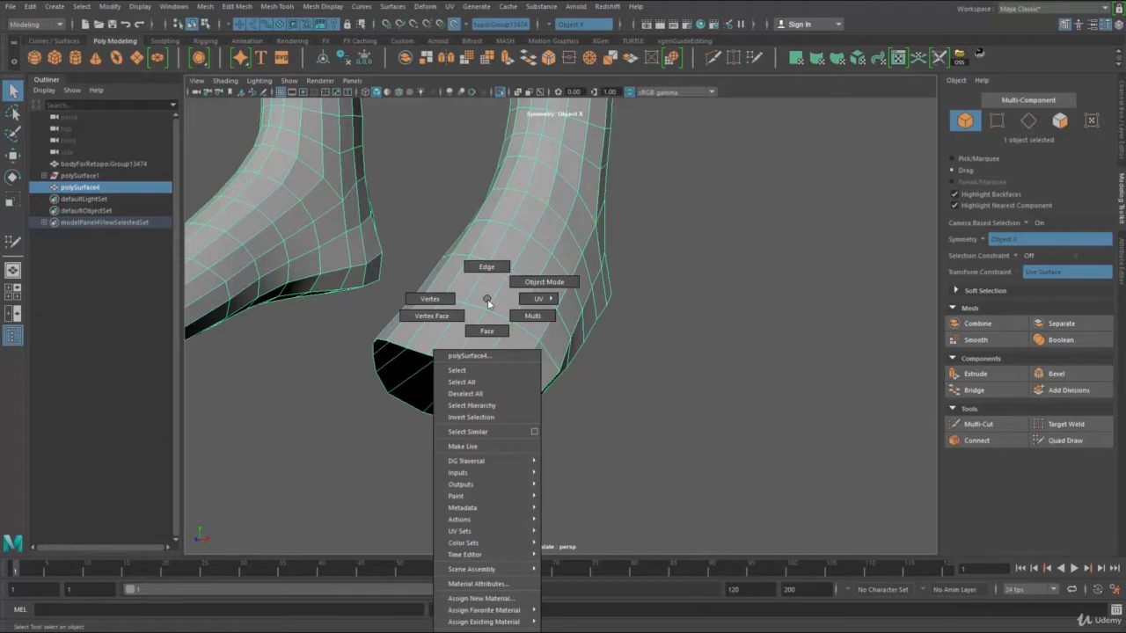
pyautogui.moveTo(489, 294); pyautogui.dragTo(486, 264, button='right')
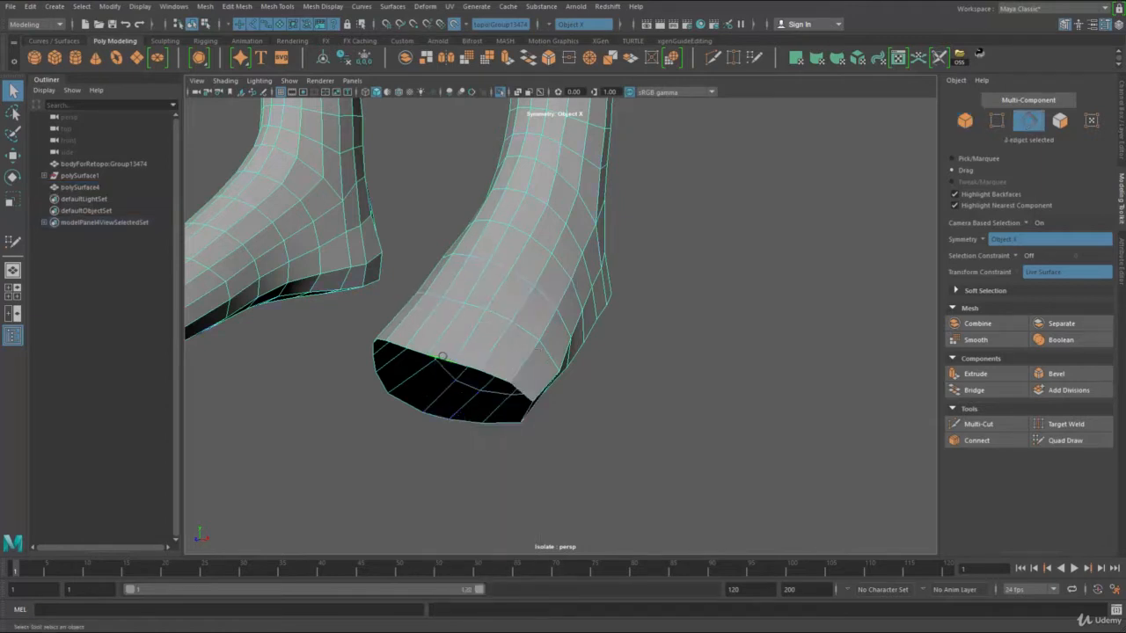
pyautogui.keyDown('alt'); pyautogui.moveTo(440, 391); pyautogui.dragTo(345, 317); pyautogui.keyUp('alt')
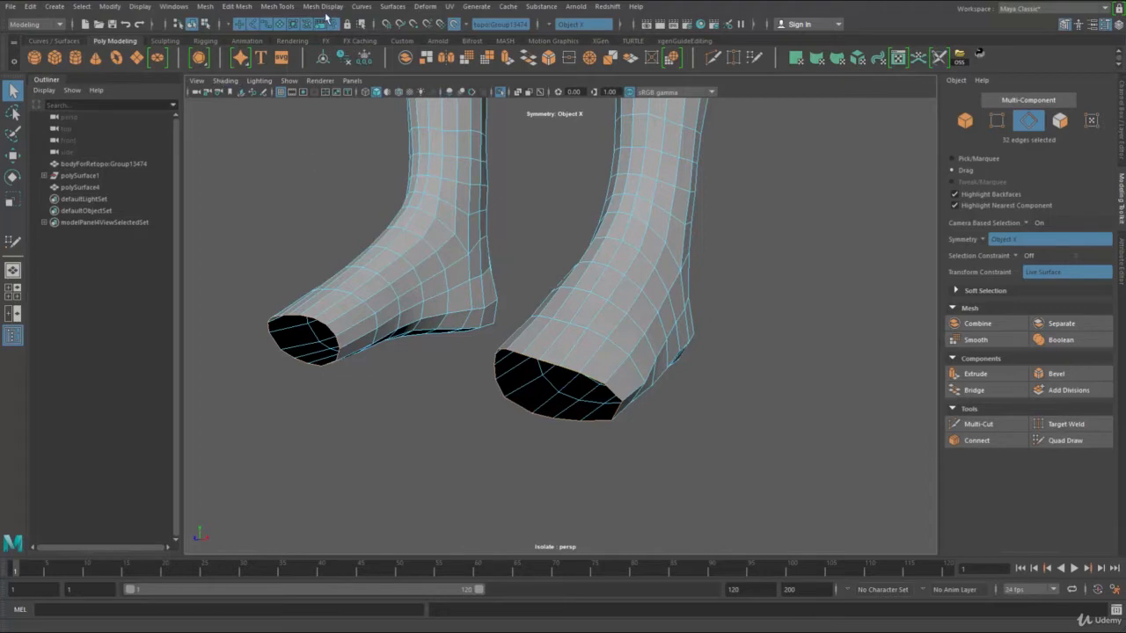
# Turn on the Poly Count heads-up display.
pyautogui.click(177, 10)
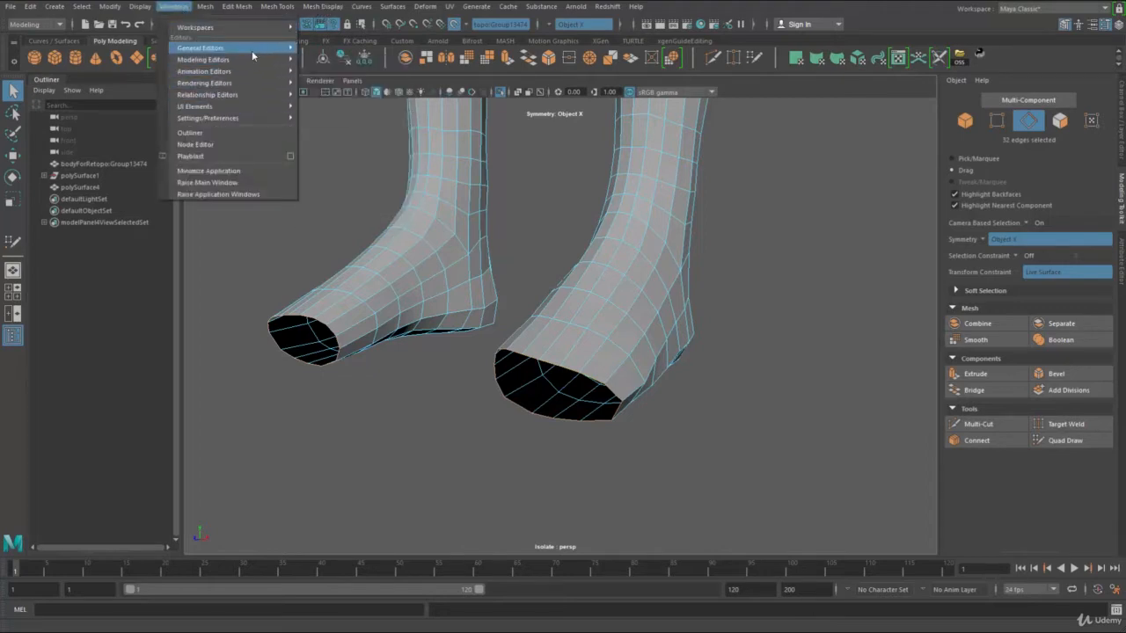
pyautogui.moveTo(140, 6)
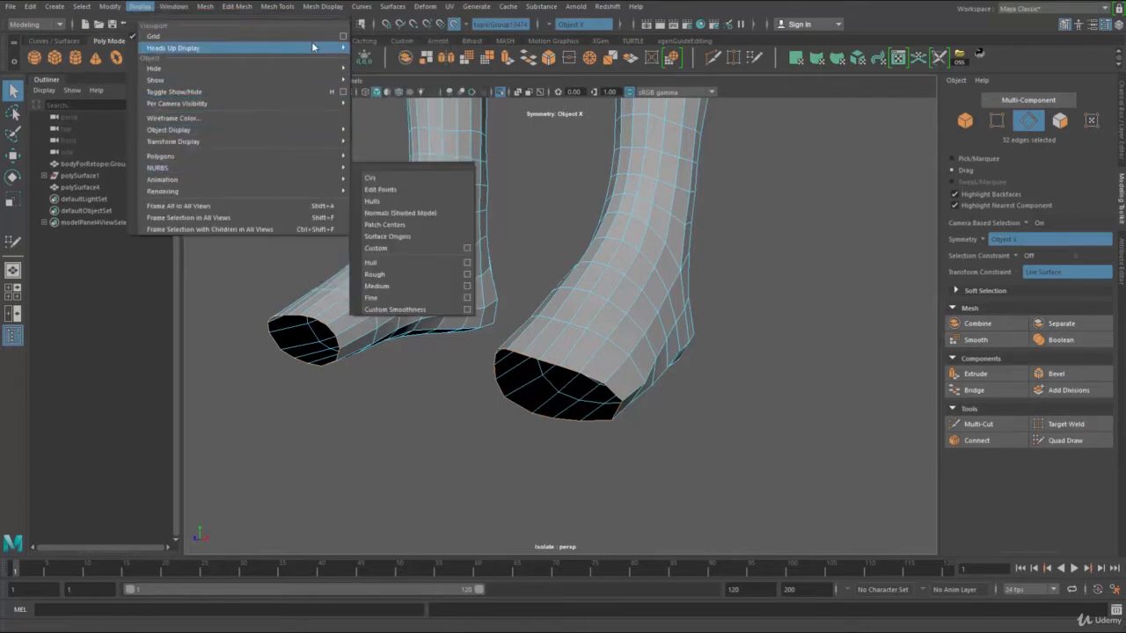
pyautogui.moveTo(311, 45)
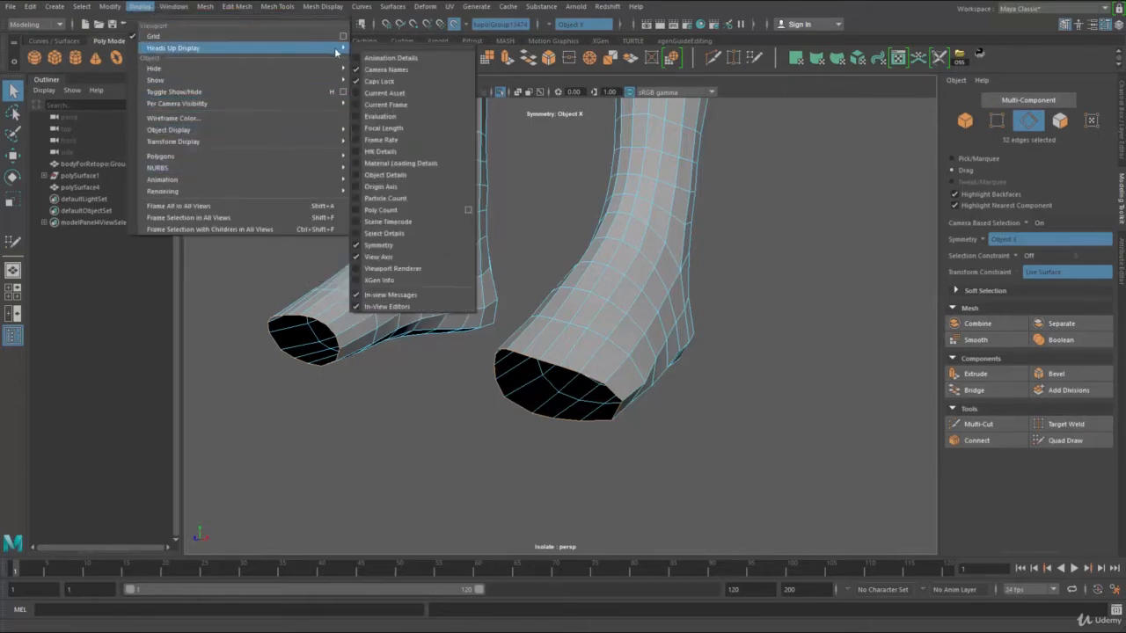
pyautogui.click(410, 210)
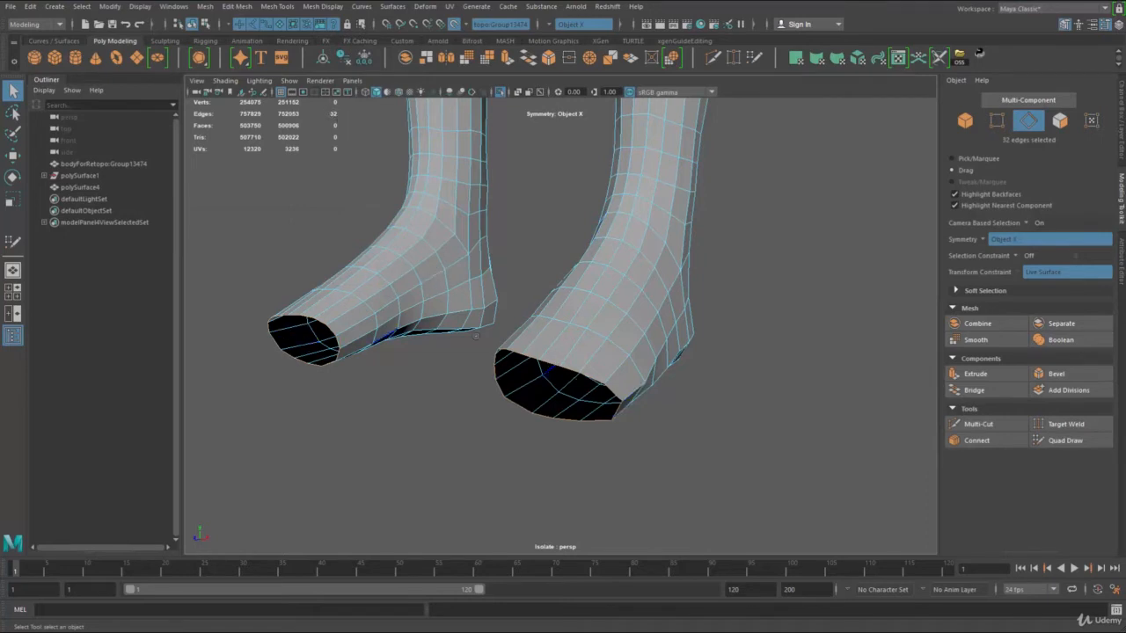
# Examine the isolated mesh's topology on the feet, soles, knees and thighs.
pyautogui.scroll(-3, 639, 319)
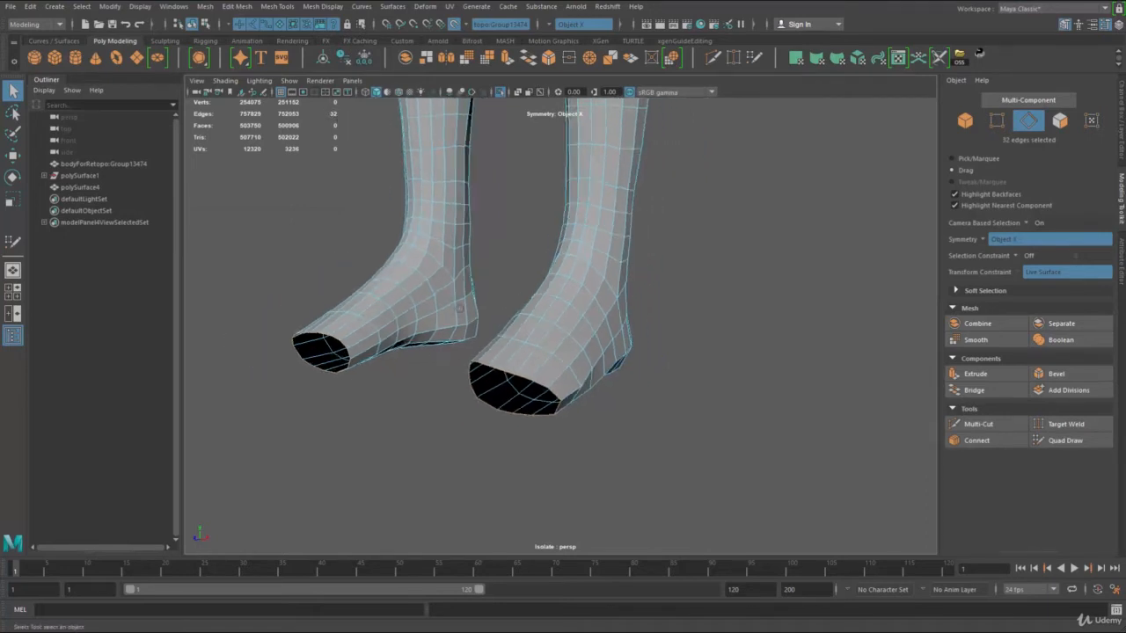
pyautogui.scroll(4, 376, 302)
pyautogui.scroll(-4, 376, 302)
pyautogui.scroll(4, 573, 347)
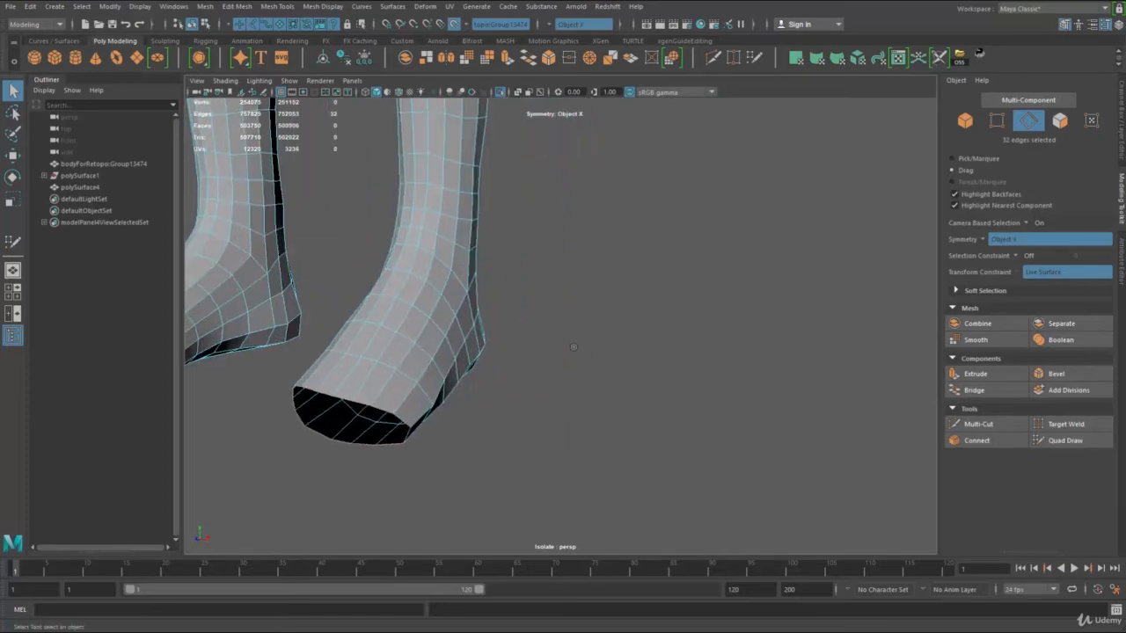
pyautogui.scroll(-5, 573, 346)
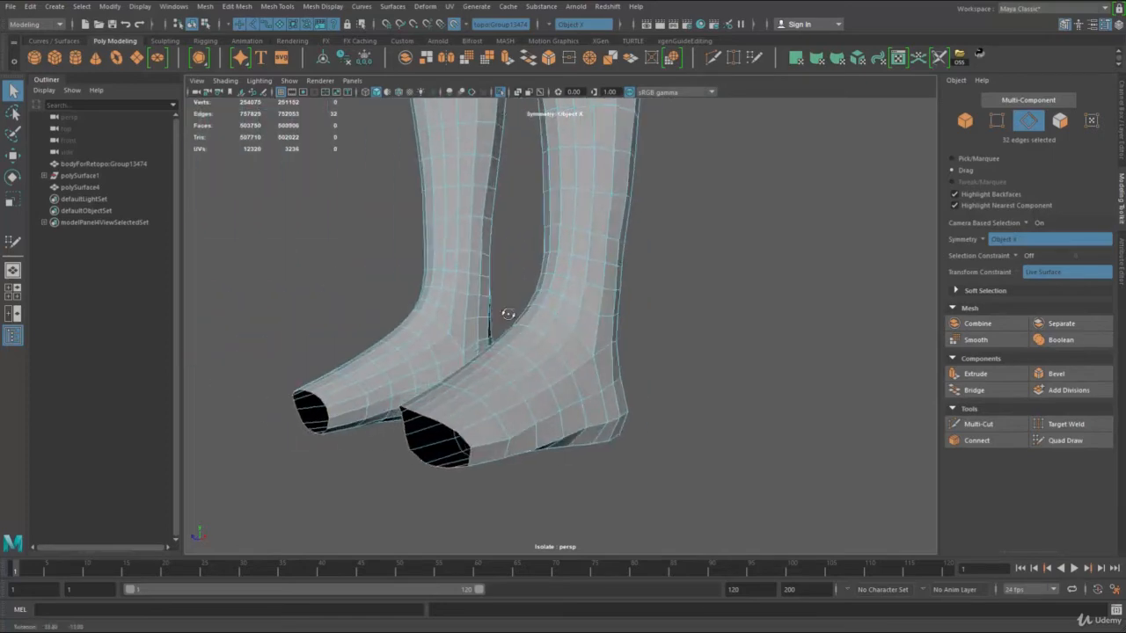
pyautogui.scroll(2, 426, 437)
pyautogui.keyDown('alt'); pyautogui.moveTo(426, 437); pyautogui.dragTo(447, 409); pyautogui.keyUp('alt')
pyautogui.scroll(5, 447, 409)
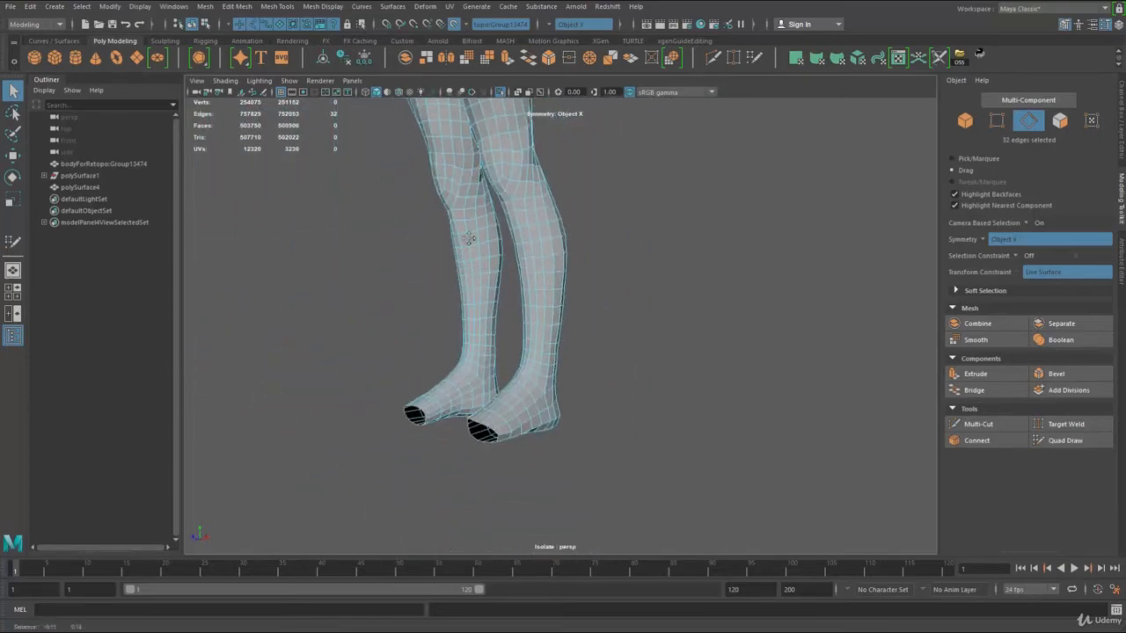
pyautogui.keyDown('alt'); pyautogui.moveTo(430, 452); pyautogui.dragTo(389, 347); pyautogui.keyUp('alt')
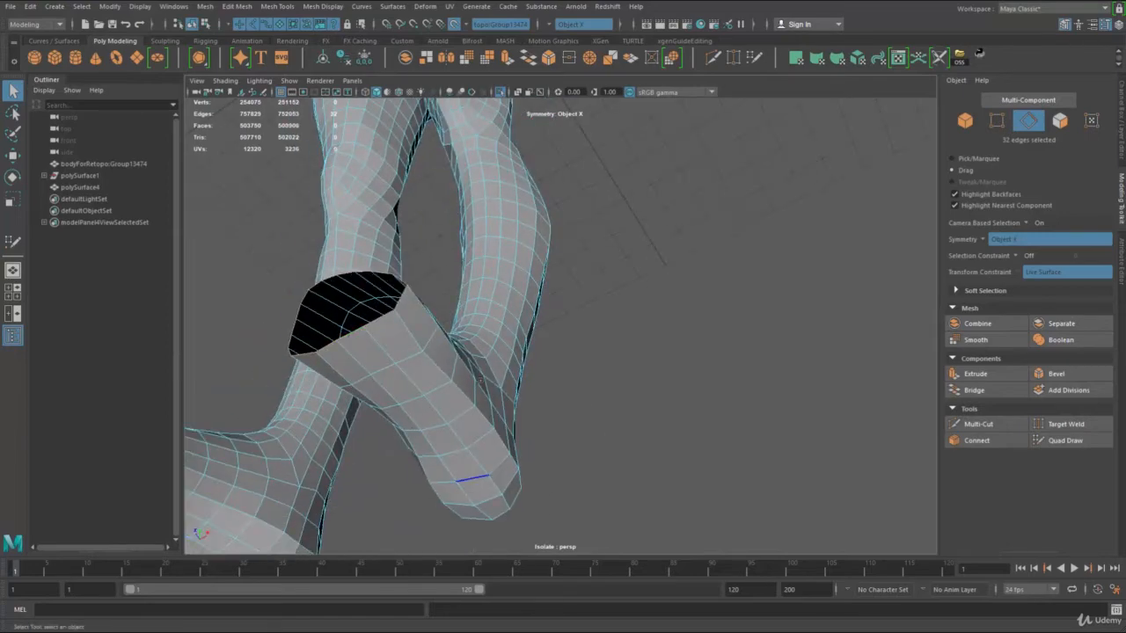
pyautogui.keyDown('alt'); pyautogui.moveTo(474, 288); pyautogui.dragTo(479, 369, button='middle'); pyautogui.keyUp('alt')
pyautogui.scroll(-4, 502, 335)
pyautogui.keyDown('alt'); pyautogui.moveTo(512, 316); pyautogui.dragTo(377, 289); pyautogui.keyUp('alt')
pyautogui.keyDown('alt'); pyautogui.moveTo(475, 193); pyautogui.dragTo(460, 394, button='middle'); pyautogui.keyUp('alt')
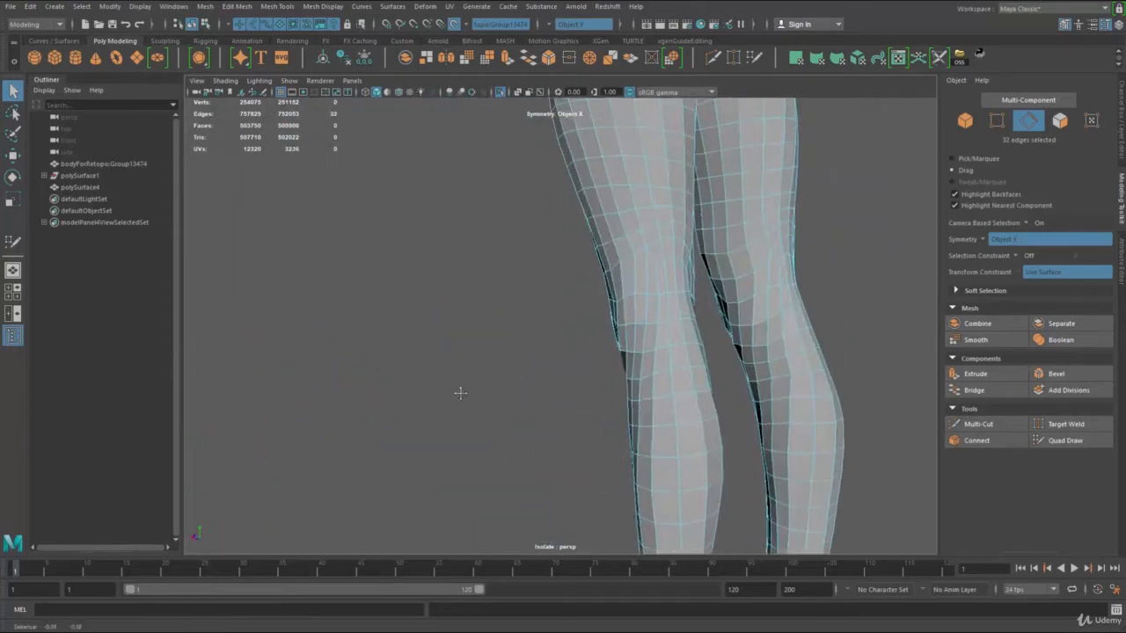
pyautogui.keyDown('alt'); pyautogui.moveTo(460, 393); pyautogui.dragTo(545, 112); pyautogui.keyUp('alt')
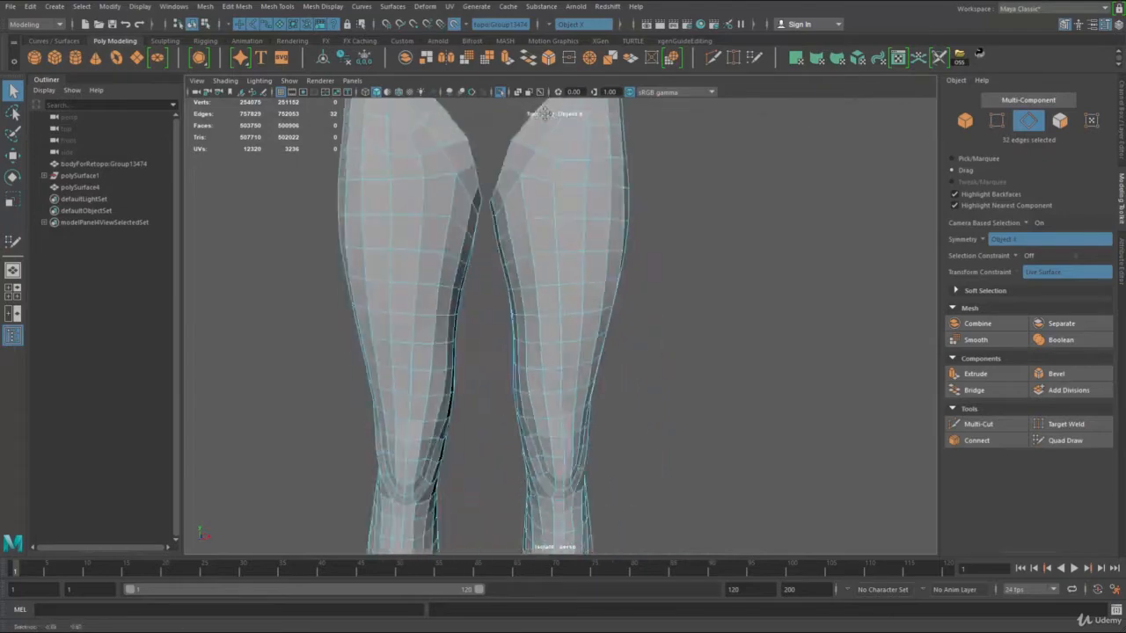
# Return to object mode with polySurface4 selected, end its isolation and resume Quad Draw.
pyautogui.scroll(-3, 545, 113)
pyautogui.keyDown('alt'); pyautogui.moveTo(556, 335); pyautogui.dragTo(553, 176, button='middle'); pyautogui.keyUp('alt')
pyautogui.scroll(4, 563, 335)
pyautogui.keyDown('alt'); pyautogui.moveTo(557, 357); pyautogui.dragTo(536, 387); pyautogui.keyUp('alt')
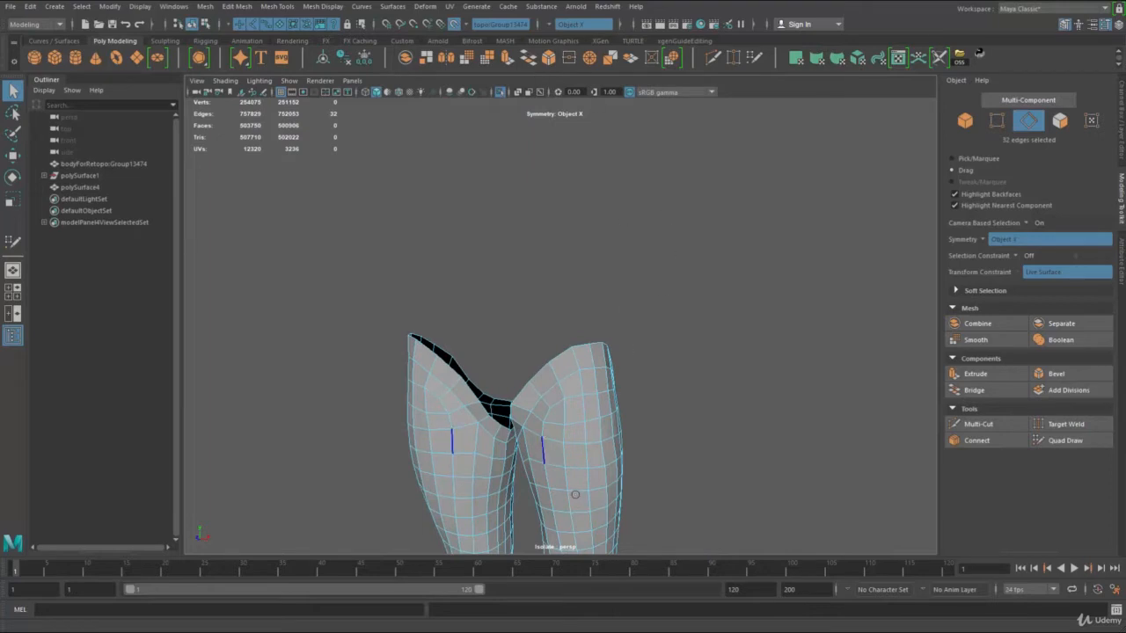
pyautogui.keyDown('alt'); pyautogui.moveTo(574, 495); pyautogui.dragTo(607, 244); pyautogui.keyUp('alt')
pyautogui.scroll(3, 585, 292)
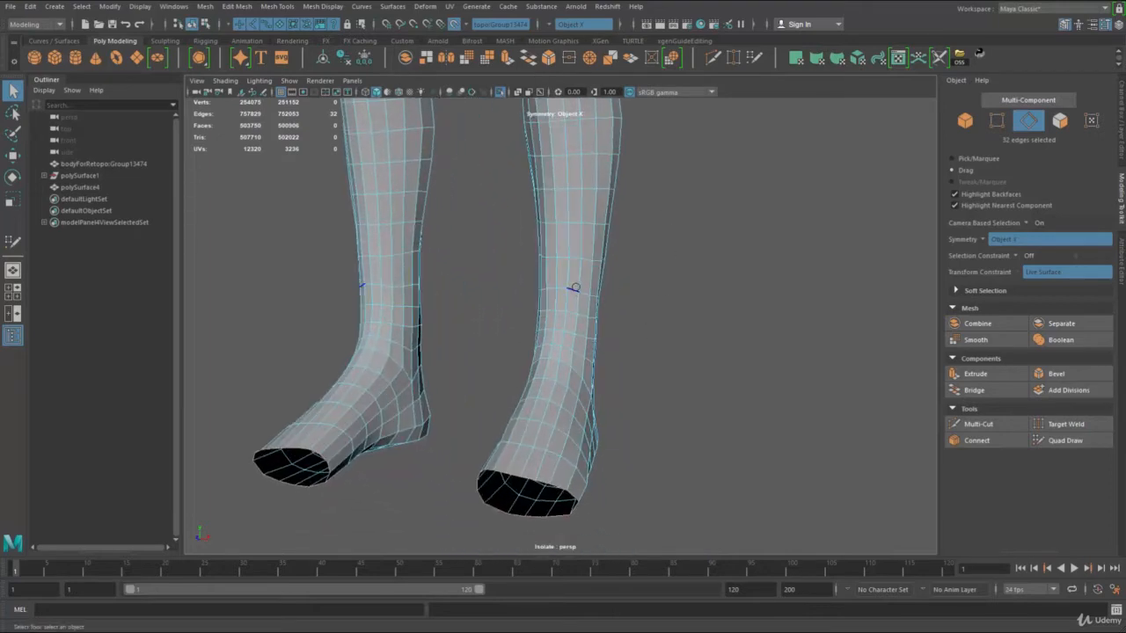
pyautogui.moveTo(581, 279); pyautogui.dragTo(642, 262, button='right')
pyautogui.click(598, 282)
pyautogui.keyDown('alt'); pyautogui.moveTo(598, 282); pyautogui.dragTo(591, 237); pyautogui.keyUp('alt')
pyautogui.hotkey('ctrl', '1')
pyautogui.scroll(3, 598, 308)
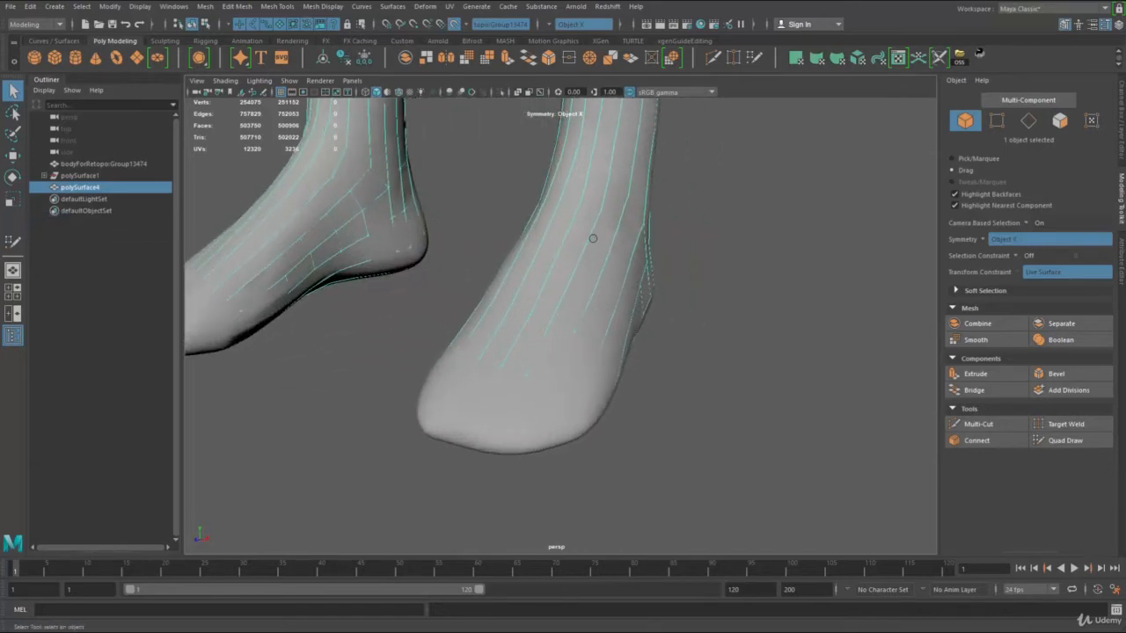
pyautogui.click(1062, 441)
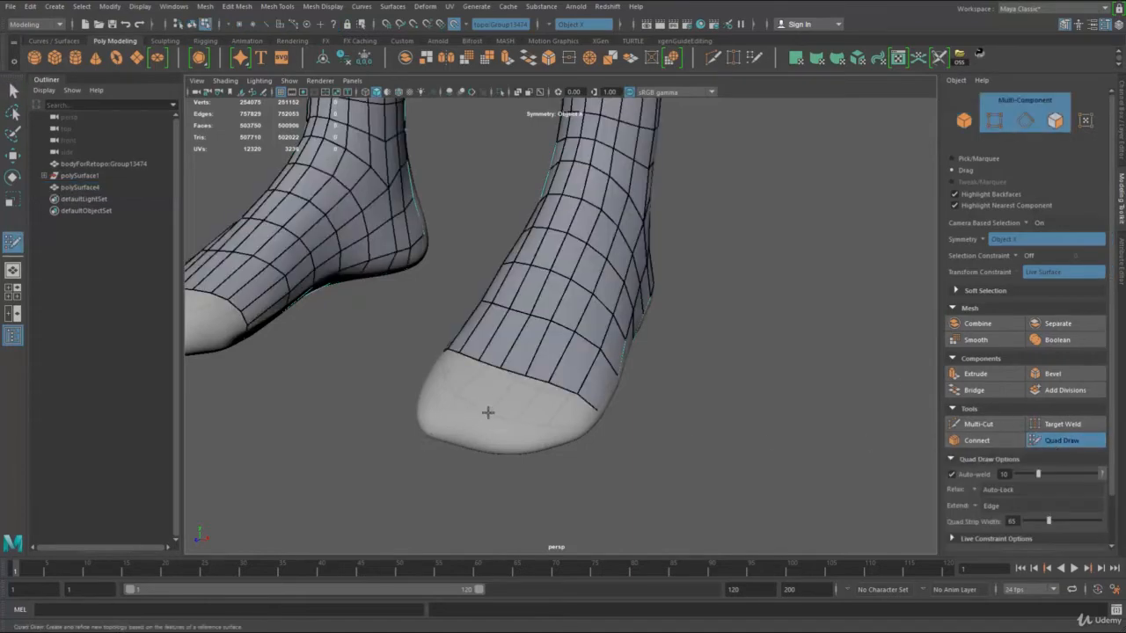
# Start a band of quads around the toes by adding one quad at the inner and one at the outer side of the foot.
pyautogui.moveTo(488, 412)
pyautogui.keyDown('alt'); pyautogui.mouseDown()
pyautogui.moveTo(523, 395)
pyautogui.moveTo(554, 314)
pyautogui.moveTo(548, 359)
pyautogui.moveTo(617, 298)
pyautogui.moveTo(528, 320)
pyautogui.moveTo(510, 304)
pyautogui.moveTo(515, 320)
pyautogui.mouseUp(); pyautogui.keyUp('alt')
pyautogui.keyDown('alt'); pyautogui.moveTo(515, 319); pyautogui.dragTo(535, 318, button='right'); pyautogui.keyUp('alt')
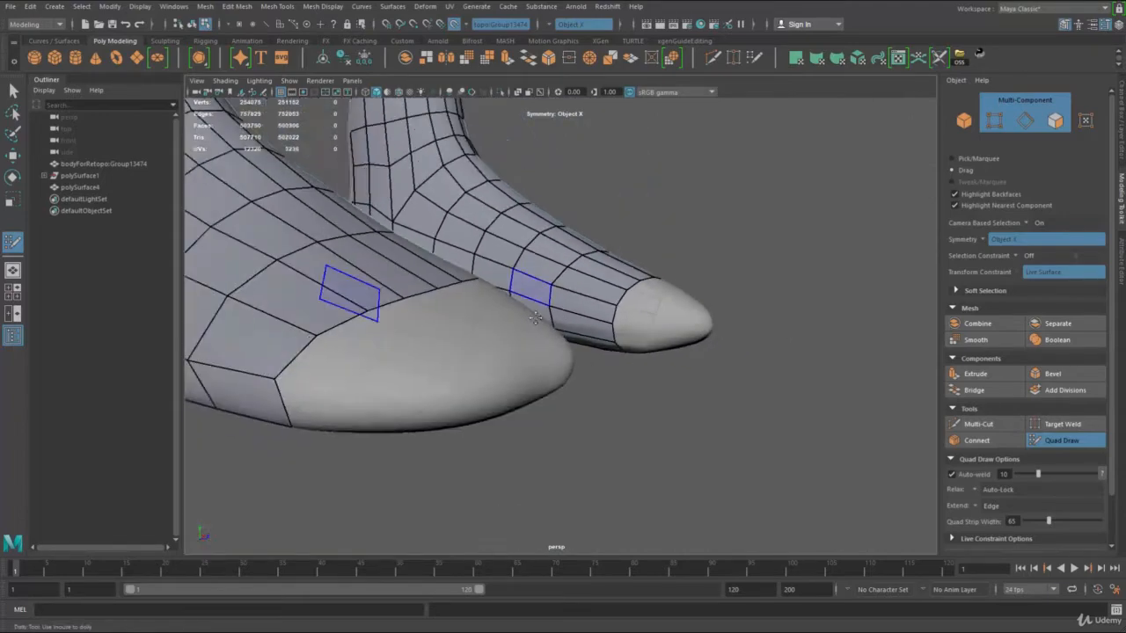
pyautogui.moveTo(536, 318)
pyautogui.keyDown('alt'); pyautogui.mouseDown()
pyautogui.moveTo(666, 307)
pyautogui.moveTo(637, 256)
pyautogui.moveTo(497, 337)
pyautogui.moveTo(607, 336)
pyautogui.mouseUp(); pyautogui.keyUp('alt')
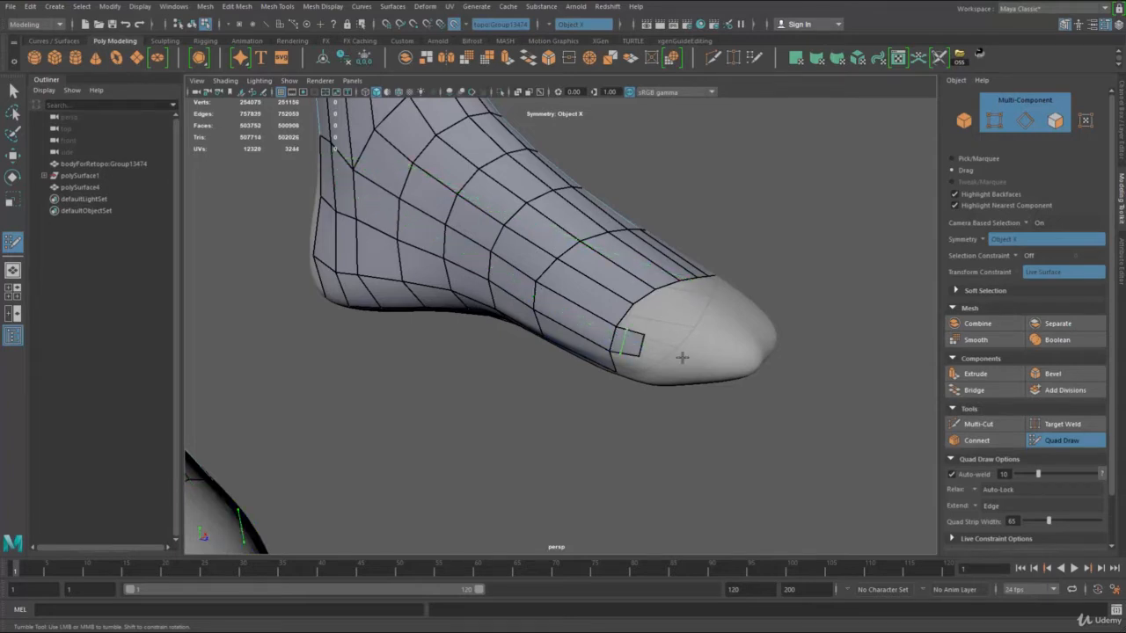
pyautogui.moveTo(678, 354)
pyautogui.keyDown('alt'); pyautogui.mouseDown()
pyautogui.moveTo(601, 360)
pyautogui.moveTo(621, 340)
pyautogui.moveTo(520, 355)
pyautogui.moveTo(578, 374)
pyautogui.mouseUp(); pyautogui.keyUp('alt')
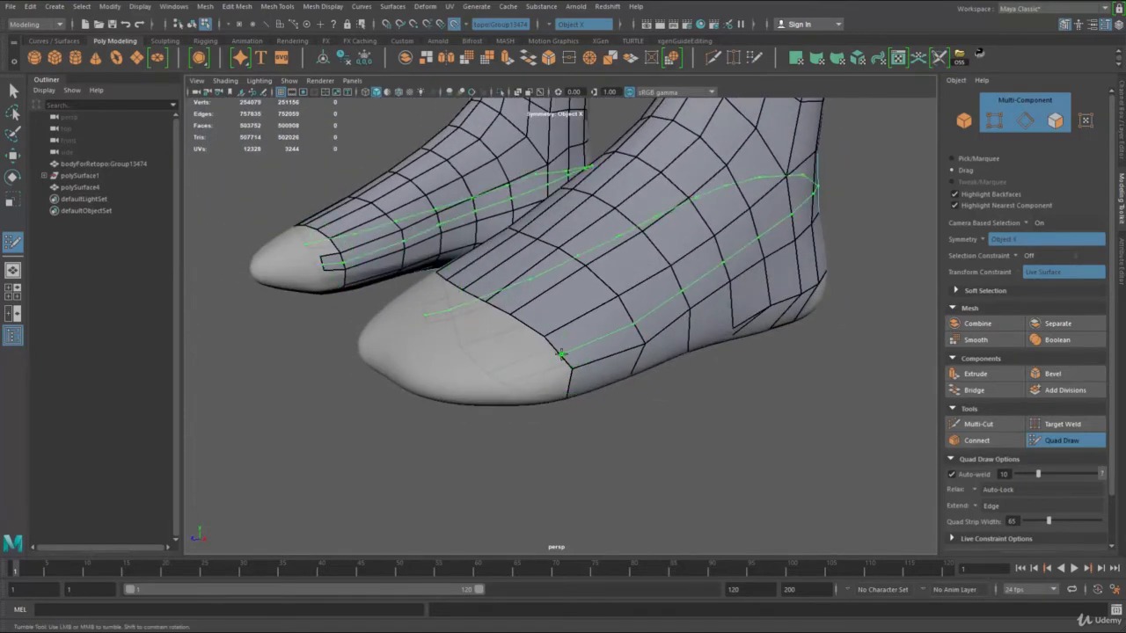
pyautogui.click(519, 379)
pyautogui.keyDown('shift'); pyautogui.click(523, 354); pyautogui.keyUp('shift')
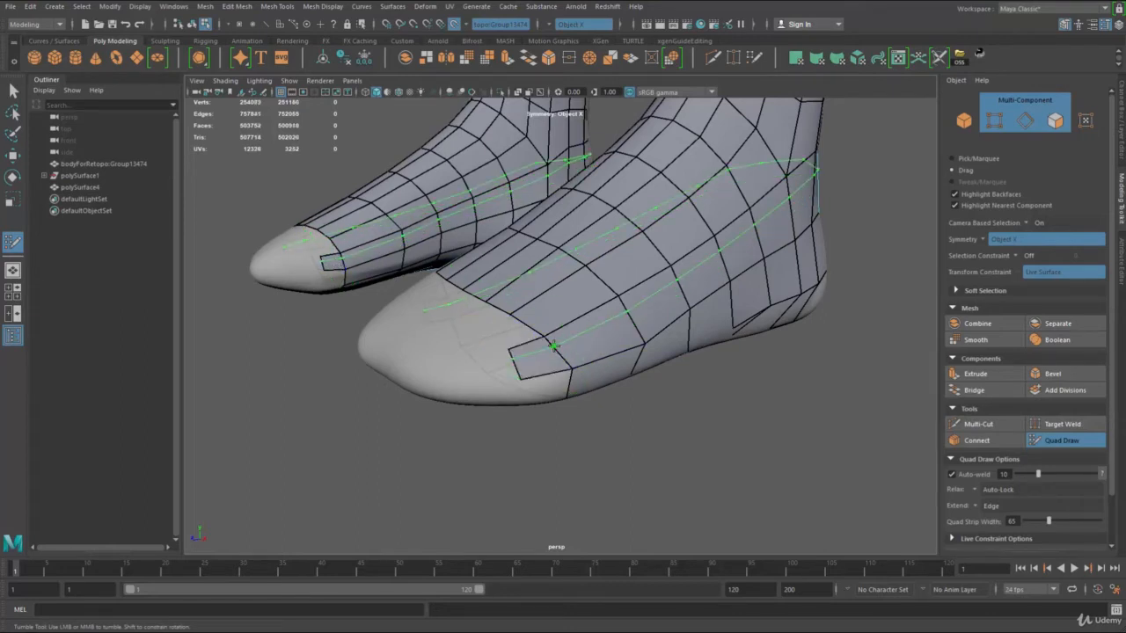
# Complete the band of quads around the front of the toes and even out its spacing.
pyautogui.moveTo(556, 341)
pyautogui.keyDown('alt'); pyautogui.mouseDown()
pyautogui.moveTo(543, 379)
pyautogui.moveTo(613, 395)
pyautogui.moveTo(567, 364)
pyautogui.moveTo(584, 377)
pyautogui.moveTo(583, 352)
pyautogui.moveTo(560, 351)
pyautogui.moveTo(576, 346)
pyautogui.moveTo(535, 357)
pyautogui.mouseUp(); pyautogui.keyUp('alt')
pyautogui.keyDown('shift'); pyautogui.click(570, 377); pyautogui.keyUp('shift')
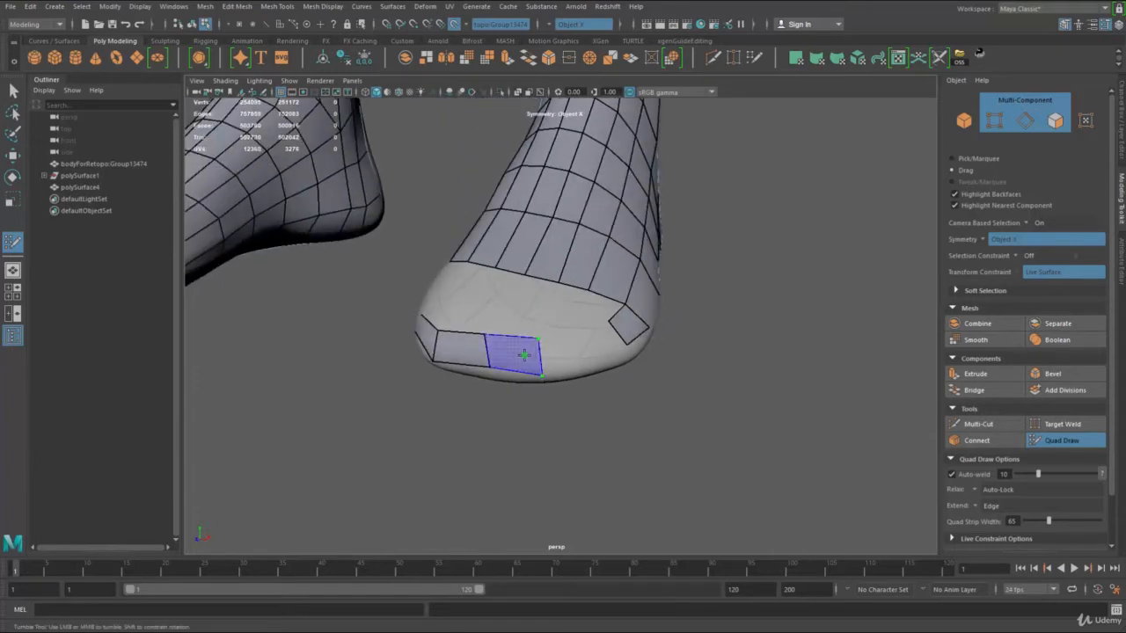
pyautogui.keyDown('shift'); pyautogui.click(575, 332); pyautogui.keyUp('shift')
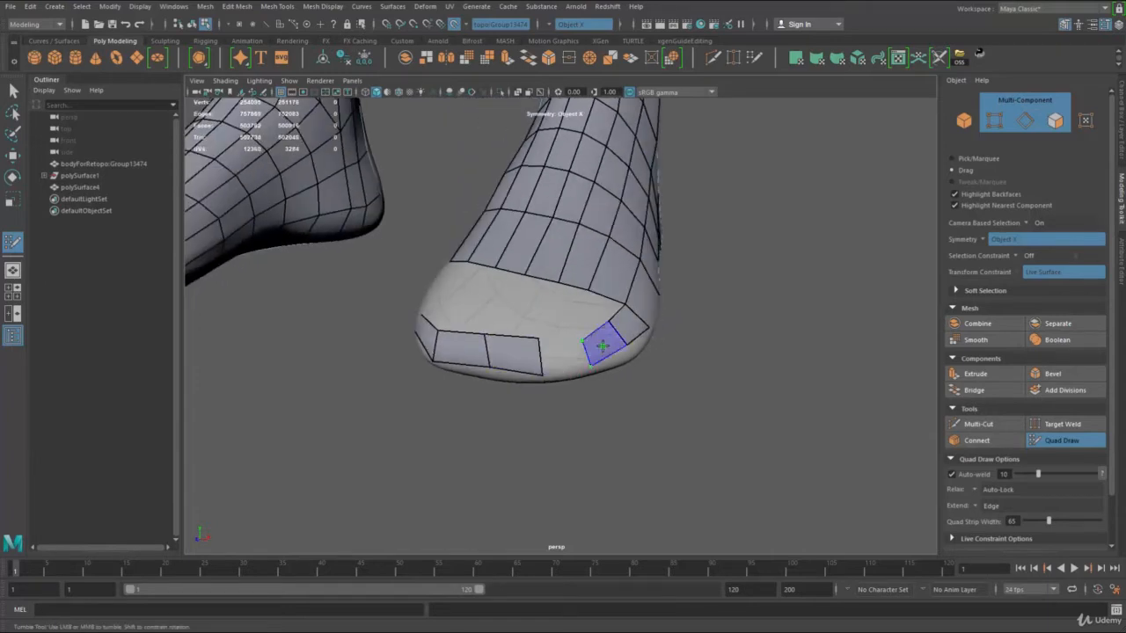
pyautogui.keyDown('shift'); pyautogui.click(595, 345); pyautogui.keyUp('shift')
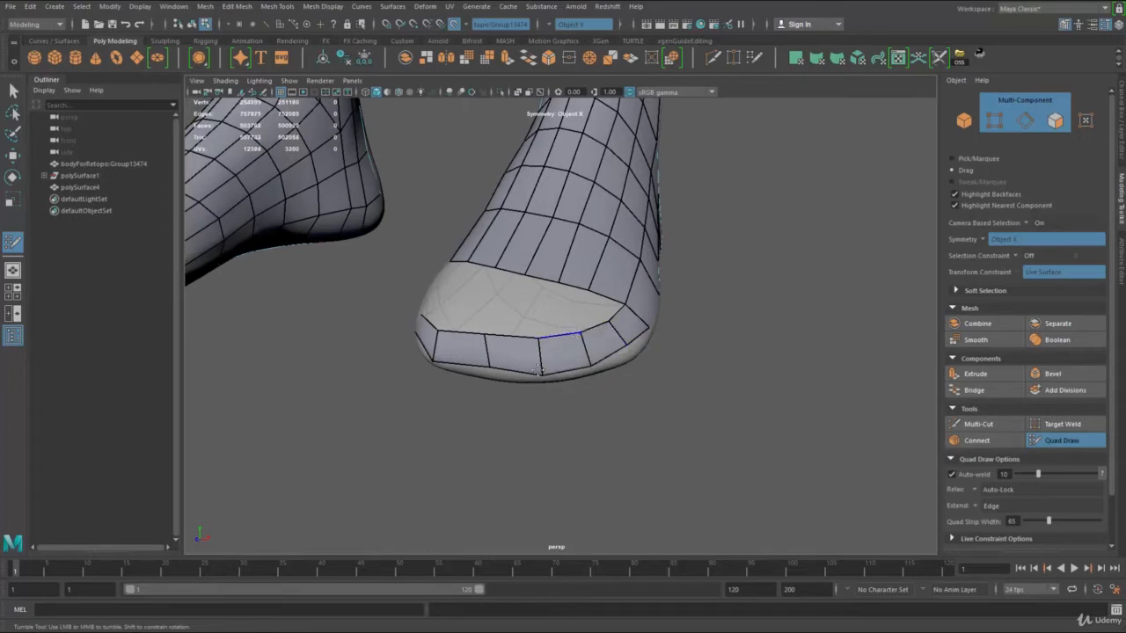
pyautogui.keyDown('shift'); pyautogui.click(493, 368); pyautogui.keyUp('shift')
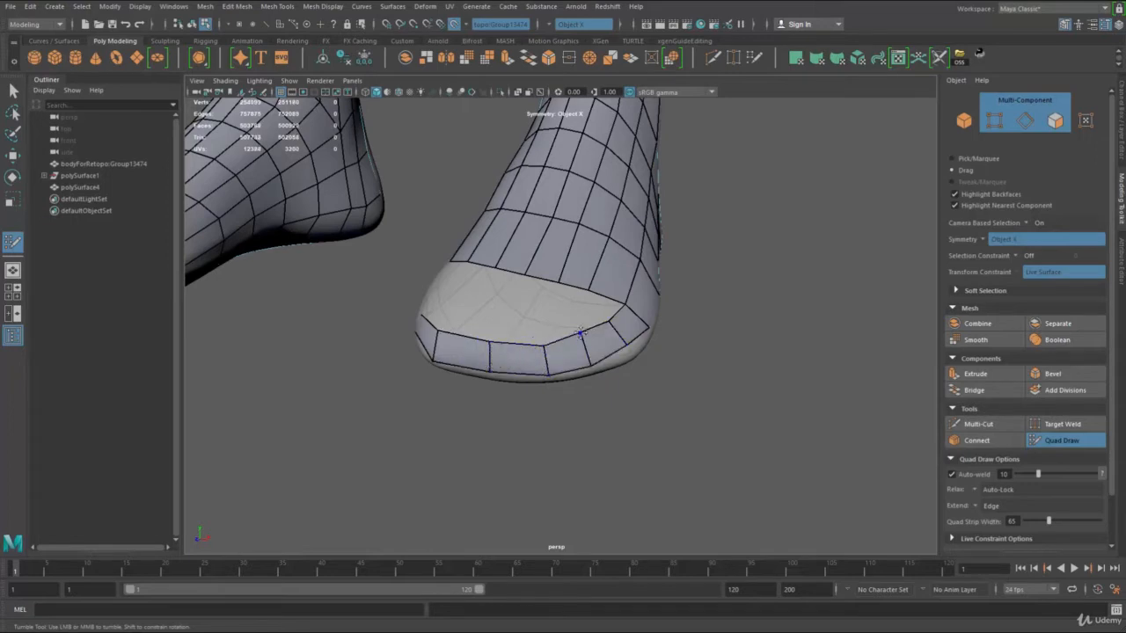
pyautogui.keyDown('alt'); pyautogui.moveTo(629, 347); pyautogui.dragTo(556, 289); pyautogui.keyUp('alt')
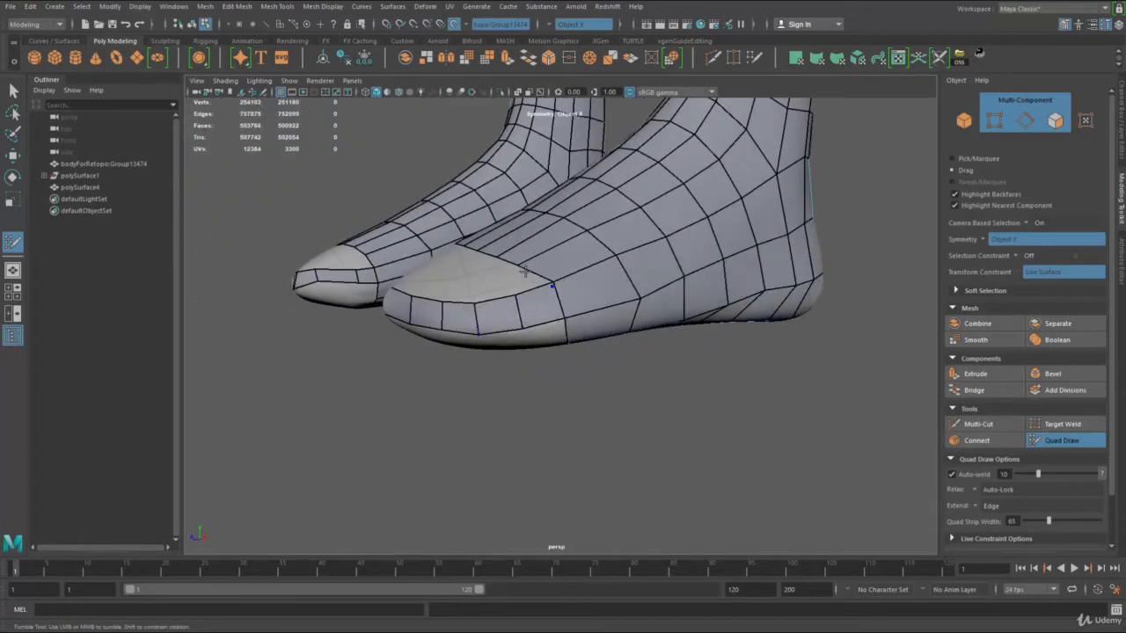
pyautogui.keyDown('alt'); pyautogui.moveTo(524, 272); pyautogui.dragTo(573, 329); pyautogui.keyUp('alt')
pyautogui.hotkey('ctrl', 'z')
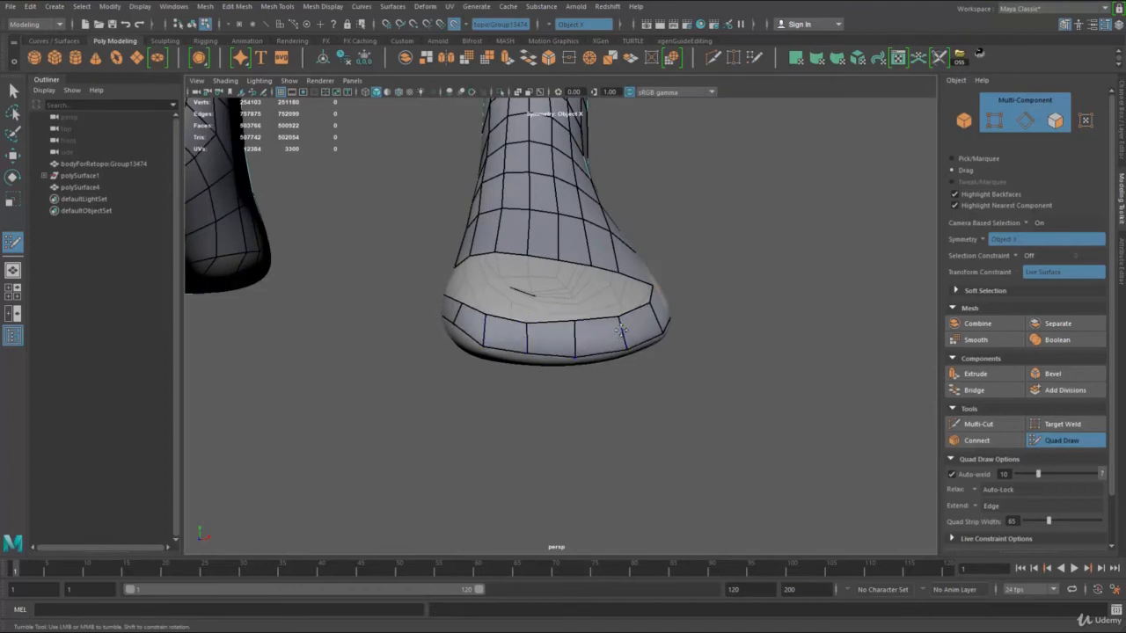
# Add quads on the sole directly beneath the toe band, starting from the foot's open border.
pyautogui.moveTo(621, 330)
pyautogui.keyDown('alt'); pyautogui.mouseDown()
pyautogui.moveTo(611, 336)
pyautogui.moveTo(634, 345)
pyautogui.moveTo(585, 363)
pyautogui.moveTo(611, 339)
pyautogui.moveTo(583, 234)
pyautogui.moveTo(543, 301)
pyautogui.mouseUp(); pyautogui.keyUp('alt')
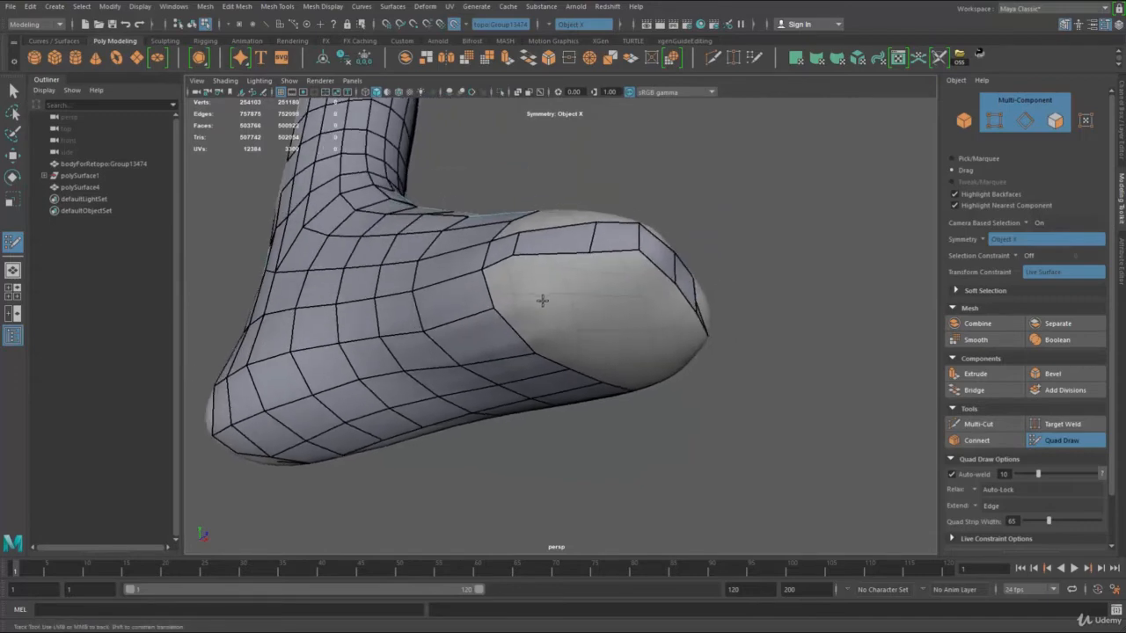
pyautogui.press('shift')
pyautogui.click(601, 285)
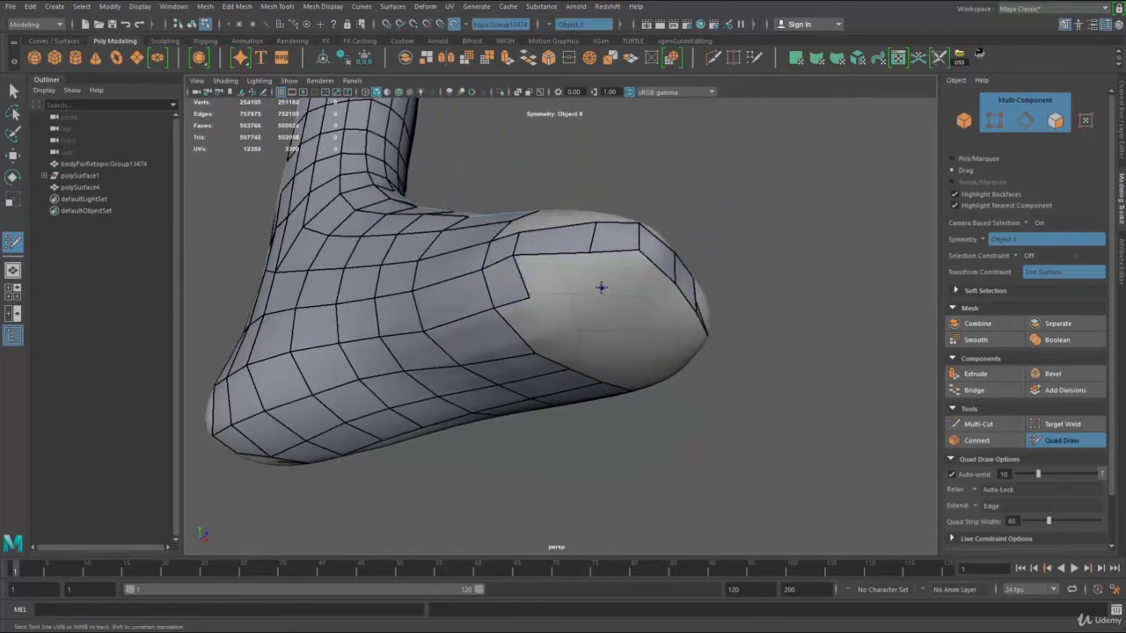
pyautogui.keyDown('shift'); pyautogui.click(563, 281); pyautogui.keyUp('shift')
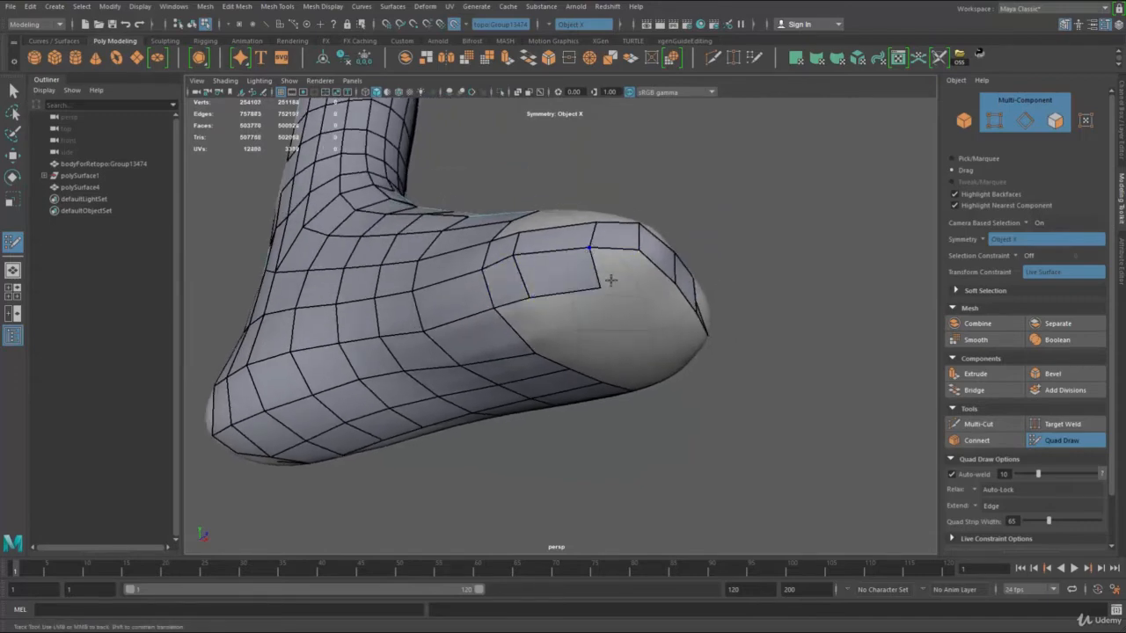
# Start a second row of quads on top of the toes, directly above the toe band.
pyautogui.keyDown('alt'); pyautogui.moveTo(598, 264); pyautogui.dragTo(545, 347); pyautogui.keyUp('alt')
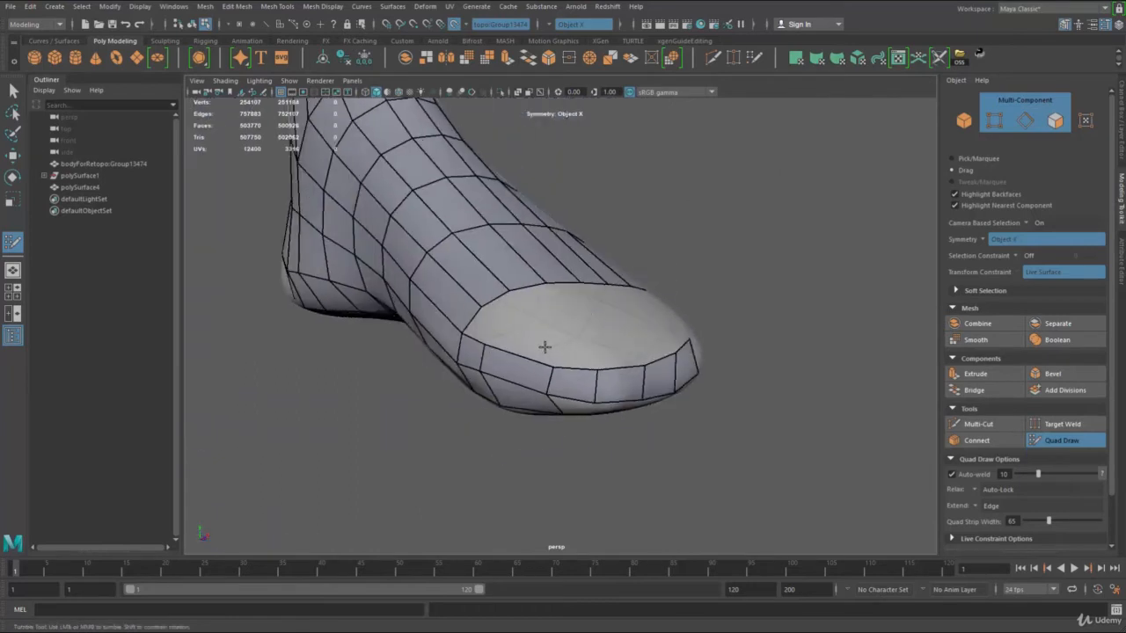
pyautogui.keyDown('shift'); pyautogui.click(489, 325); pyautogui.keyUp('shift')
pyautogui.click(557, 337)
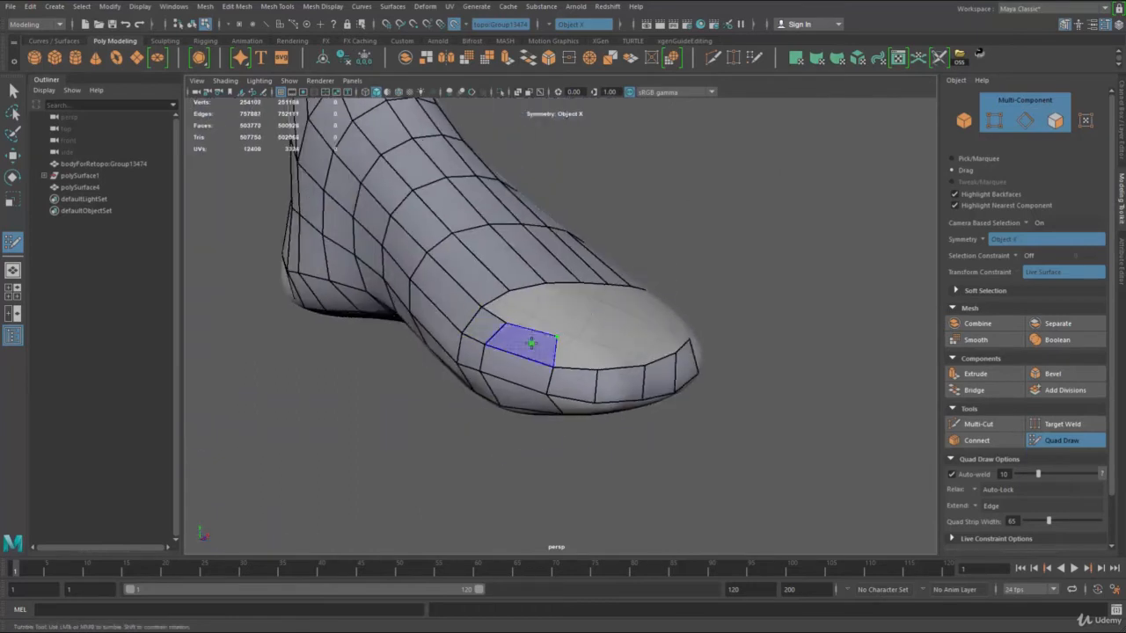
pyautogui.keyDown('shift'); pyautogui.click(576, 337); pyautogui.keyUp('shift')
pyautogui.keyDown('alt'); pyautogui.moveTo(572, 329); pyautogui.dragTo(516, 404); pyautogui.keyUp('alt')
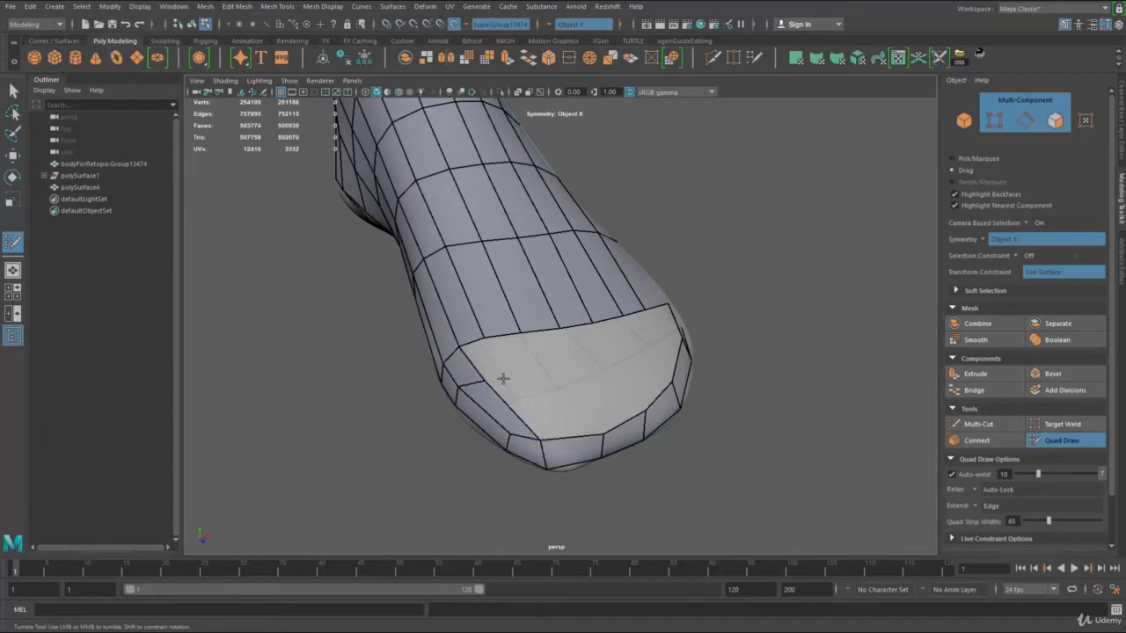
# Undo the last added quad and vertex tweaks around the toe area.
pyautogui.keyDown('shift'); pyautogui.click(554, 443); pyautogui.keyUp('shift')
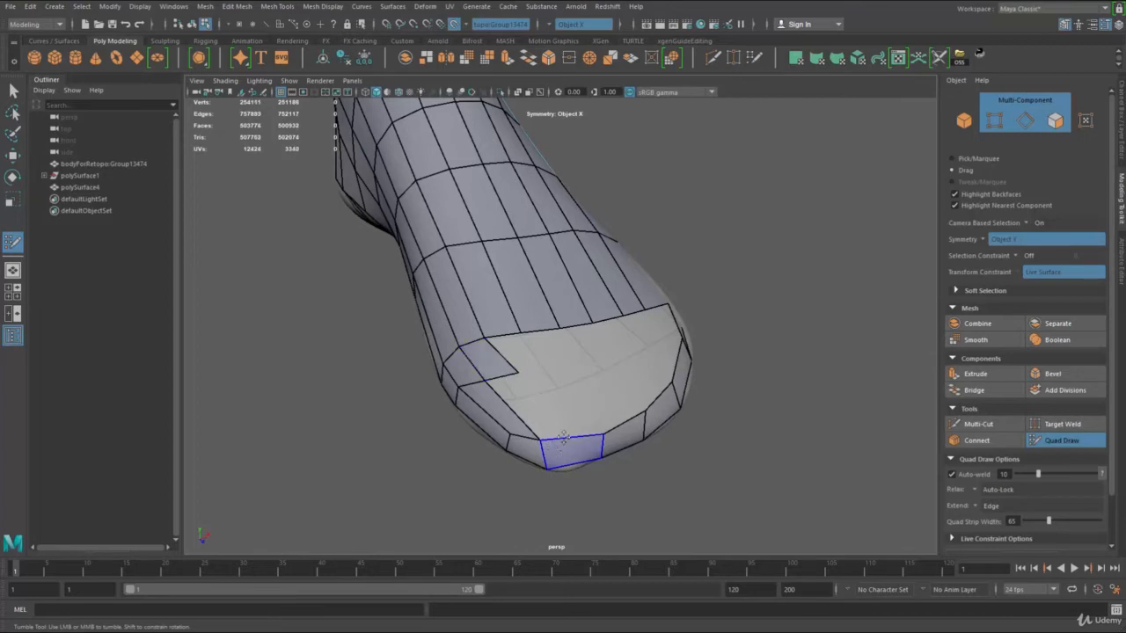
pyautogui.moveTo(554, 442)
pyautogui.keyDown('alt'); pyautogui.mouseDown()
pyautogui.moveTo(586, 402)
pyautogui.moveTo(606, 344)
pyautogui.moveTo(561, 327)
pyautogui.mouseUp(); pyautogui.keyUp('alt')
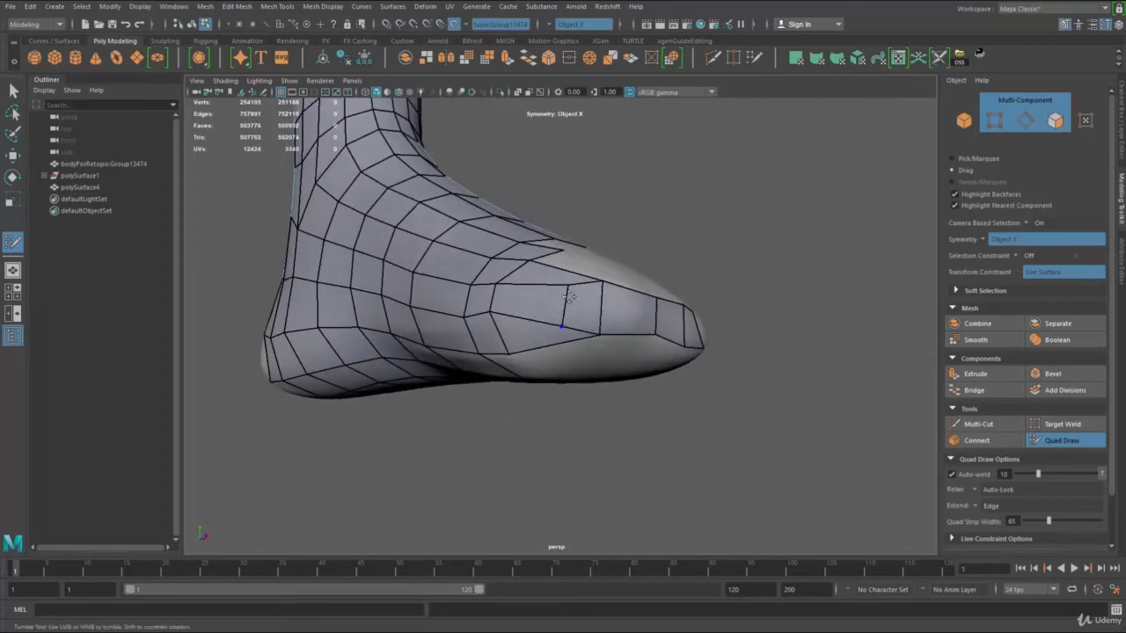
pyautogui.hotkey('ctrl', 'z')
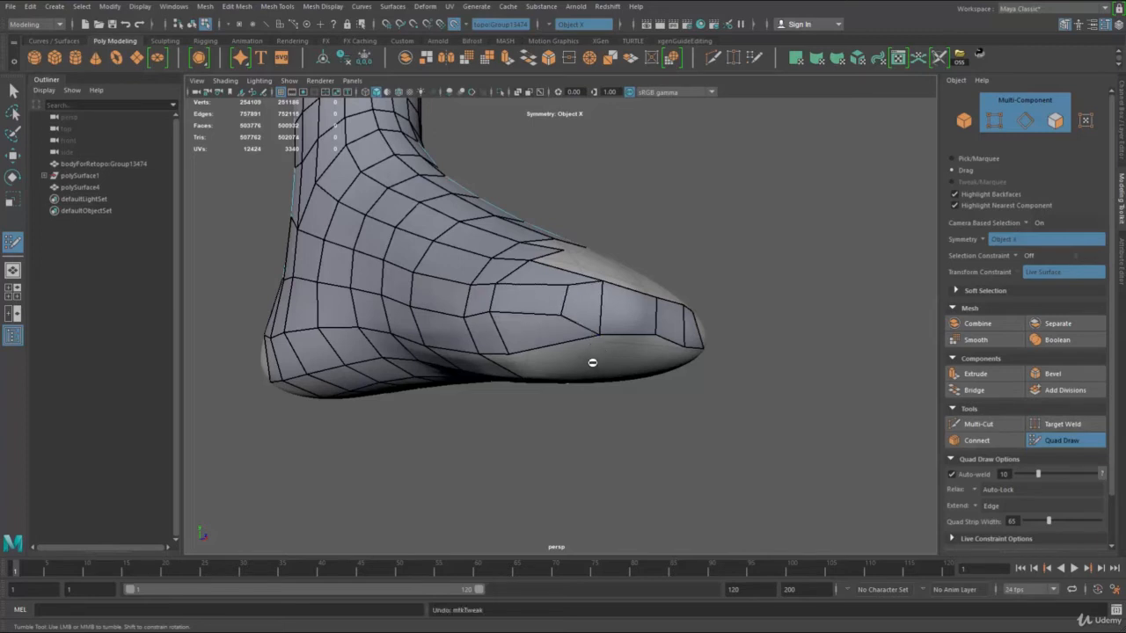
pyautogui.hotkey('ctrl', 'z')
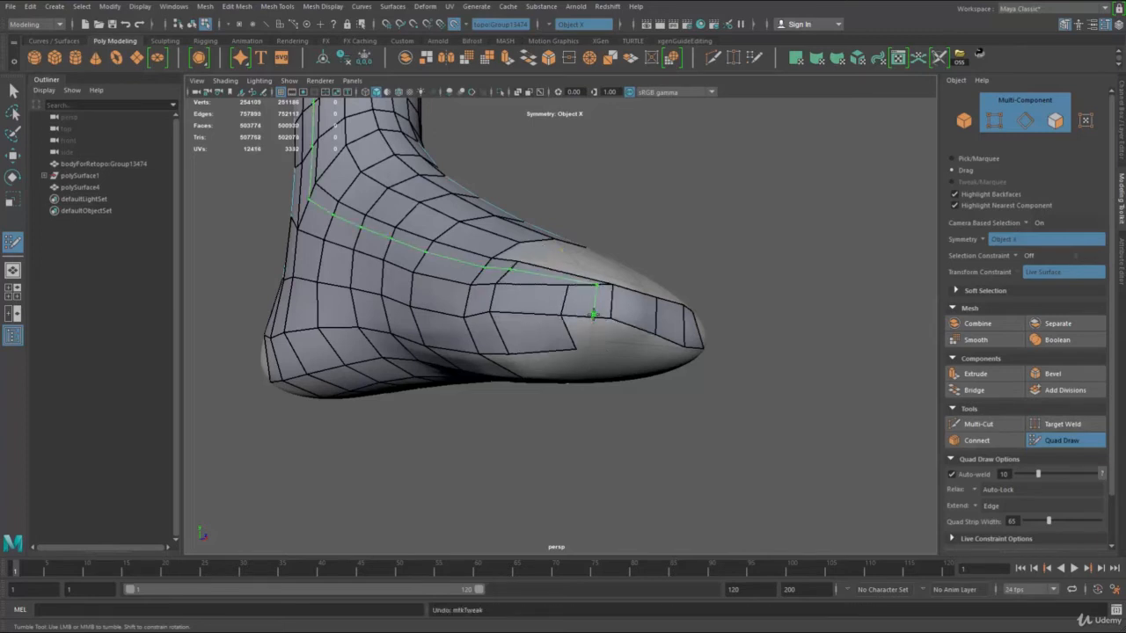
# Extend the second row of quads across the front of the toes above the band.
pyautogui.keyDown('ctrl'); pyautogui.click(595, 312); pyautogui.keyUp('ctrl')
pyautogui.keyDown('alt'); pyautogui.moveTo(596, 278); pyautogui.dragTo(554, 355); pyautogui.keyUp('alt')
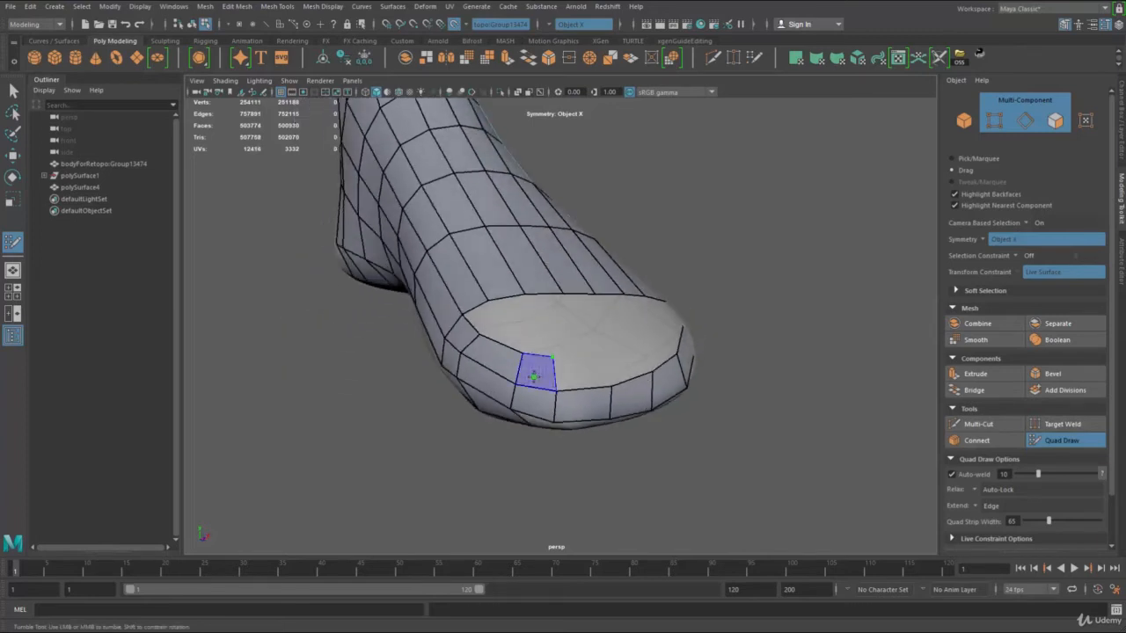
pyautogui.click(601, 354)
pyautogui.keyDown('shift'); pyautogui.click(593, 369); pyautogui.keyUp('shift')
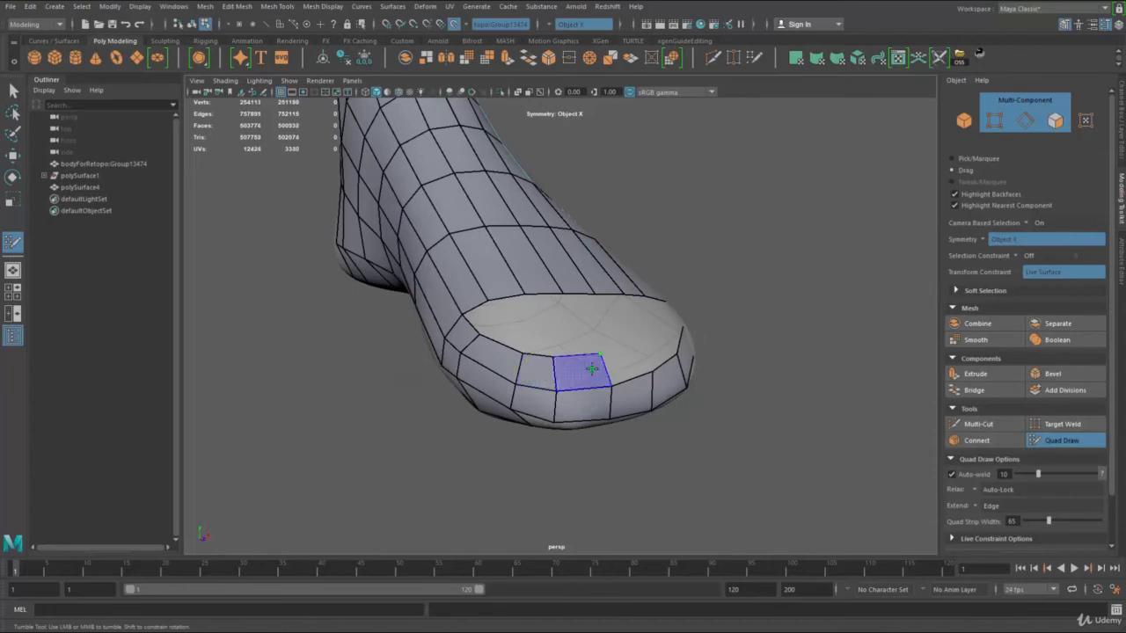
pyautogui.click(649, 346)
pyautogui.keyDown('shift'); pyautogui.click(613, 356); pyautogui.keyUp('shift')
pyautogui.keyDown('alt'); pyautogui.moveTo(613, 357); pyautogui.dragTo(550, 369); pyautogui.keyUp('alt')
# Leave Quad Draw, select the polySurface4 mesh as an object and restart Quad Draw on it.
pyautogui.press('q')
pyautogui.moveTo(647, 241); pyautogui.dragTo(686, 212, button='right')
pyautogui.moveTo(706, 209); pyautogui.dragTo(482, 462)
pyautogui.keyDown('alt'); pyautogui.moveTo(565, 353); pyautogui.dragTo(575, 349); pyautogui.keyUp('alt')
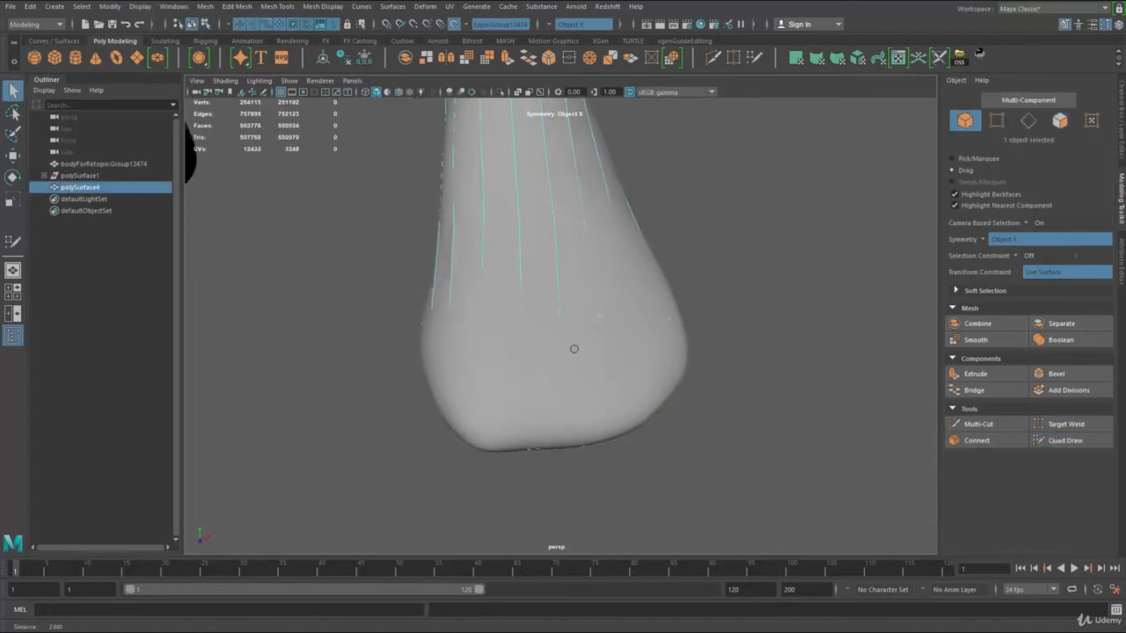
pyautogui.keyDown('shift'); pyautogui.moveTo(608, 249); pyautogui.dragTo(622, 533, button='right'); pyautogui.keyUp('shift')
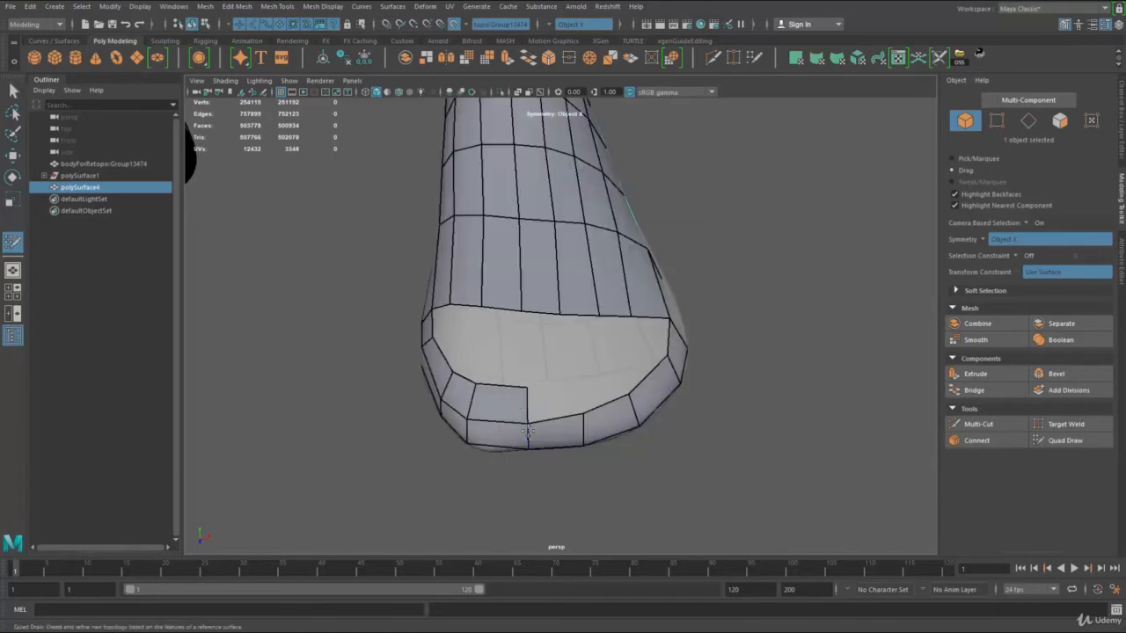
# Continue the second row above the toe band and add a quad where it meets the foot's outer border.
pyautogui.keyDown('shift'); pyautogui.click(590, 384); pyautogui.keyUp('shift')
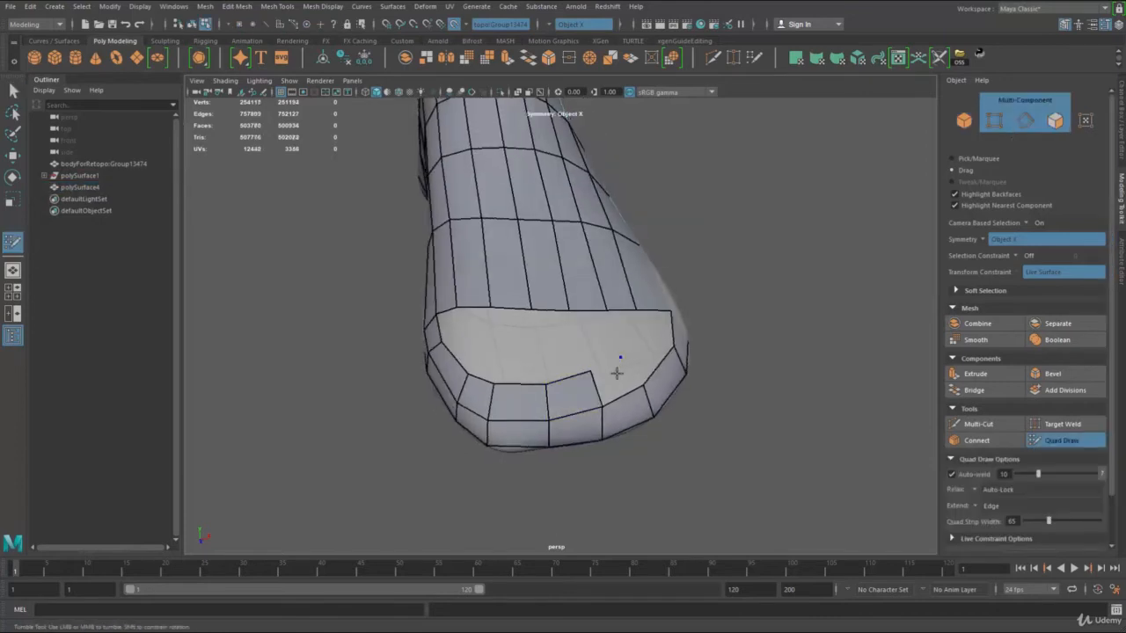
pyautogui.keyDown('alt'); pyautogui.moveTo(628, 350); pyautogui.dragTo(601, 369); pyautogui.keyUp('alt')
pyautogui.keyDown('shift'); pyautogui.click(635, 352); pyautogui.keyUp('shift')
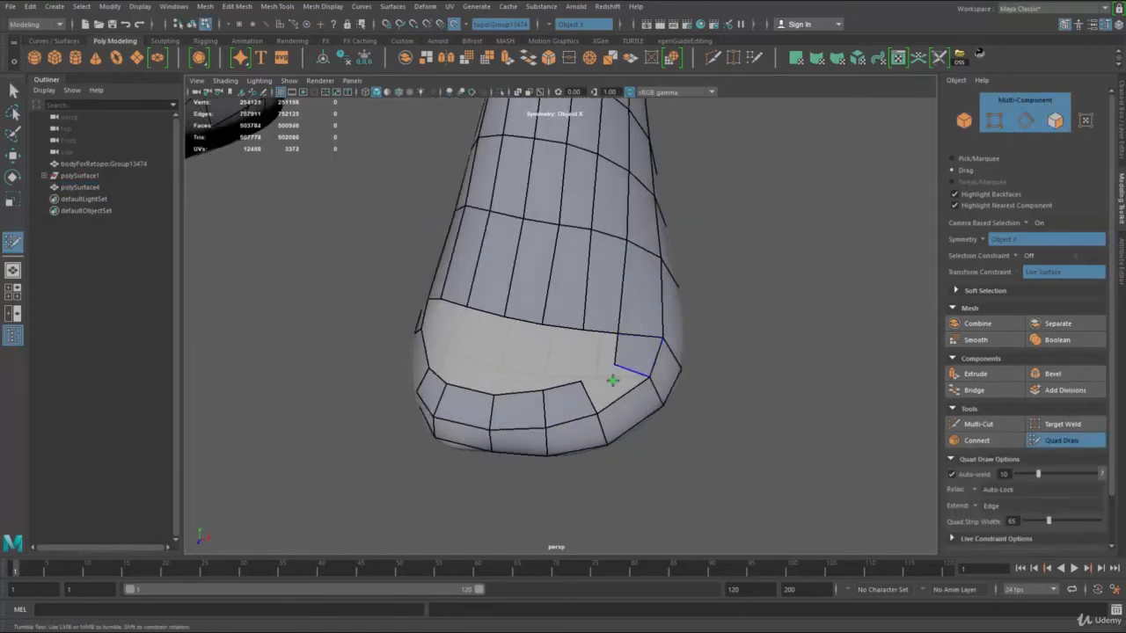
# Build the row of quads along the underside of the toes, following the toe band toward the outer side.
pyautogui.keyDown('alt'); pyautogui.moveTo(601, 460); pyautogui.dragTo(600, 368); pyautogui.keyUp('alt')
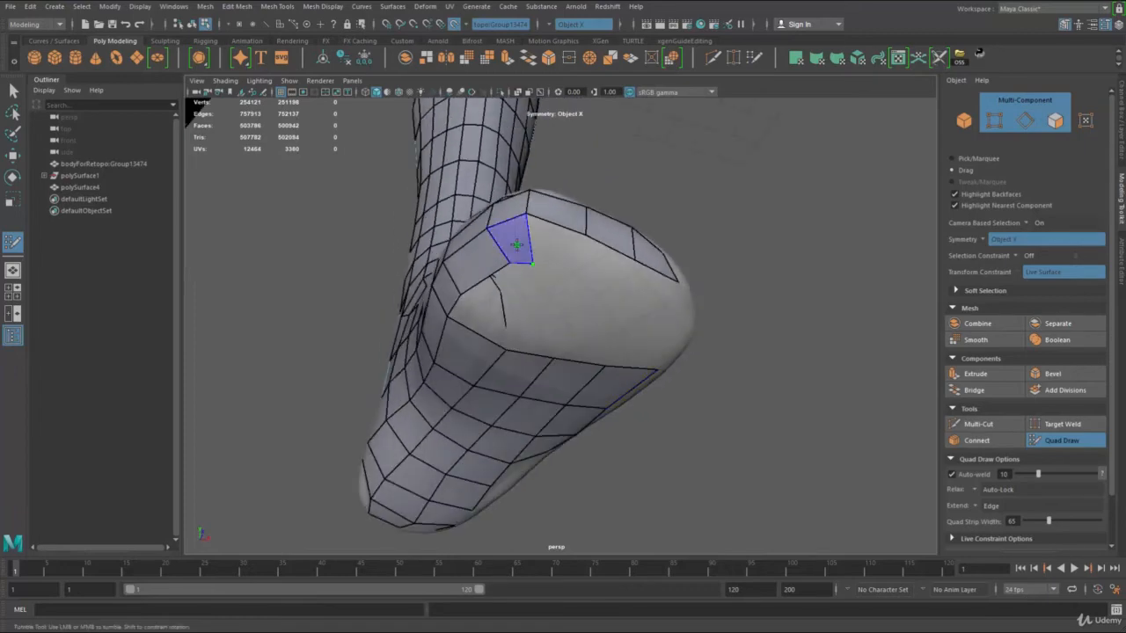
pyautogui.keyDown('shift'); pyautogui.click(516, 245); pyautogui.keyUp('shift')
pyautogui.click(575, 272)
pyautogui.keyDown('shift'); pyautogui.click(558, 247); pyautogui.keyUp('shift')
pyautogui.click(615, 292)
pyautogui.keyDown('shift'); pyautogui.click(603, 267); pyautogui.keyUp('shift')
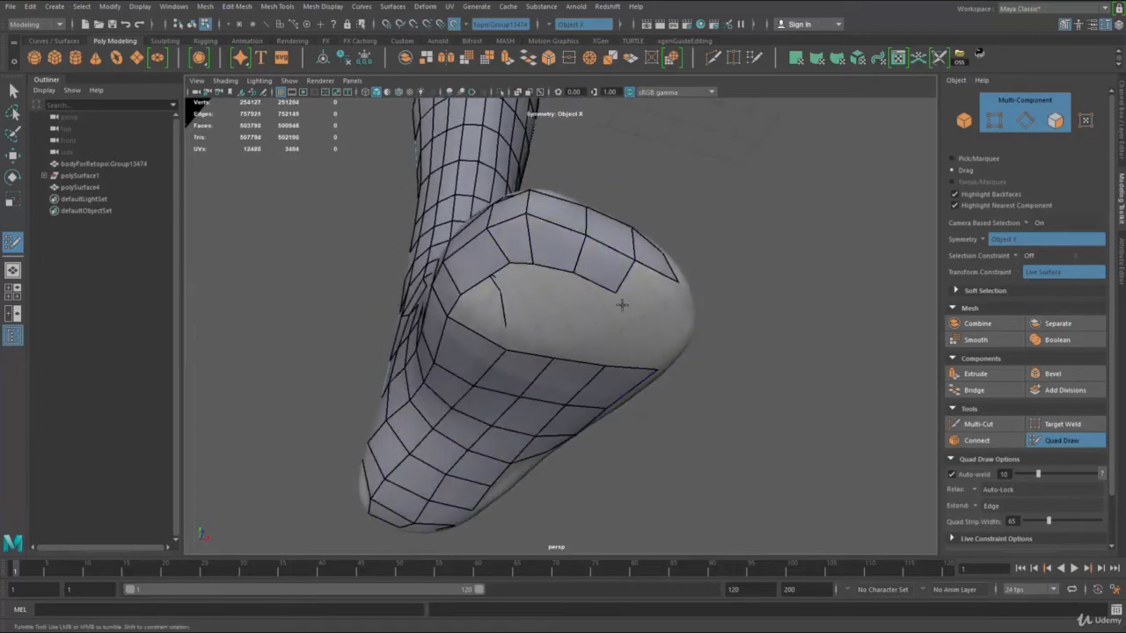
pyautogui.keyDown('alt'); pyautogui.moveTo(621, 304); pyautogui.dragTo(478, 284); pyautogui.keyUp('alt')
pyautogui.click(589, 291)
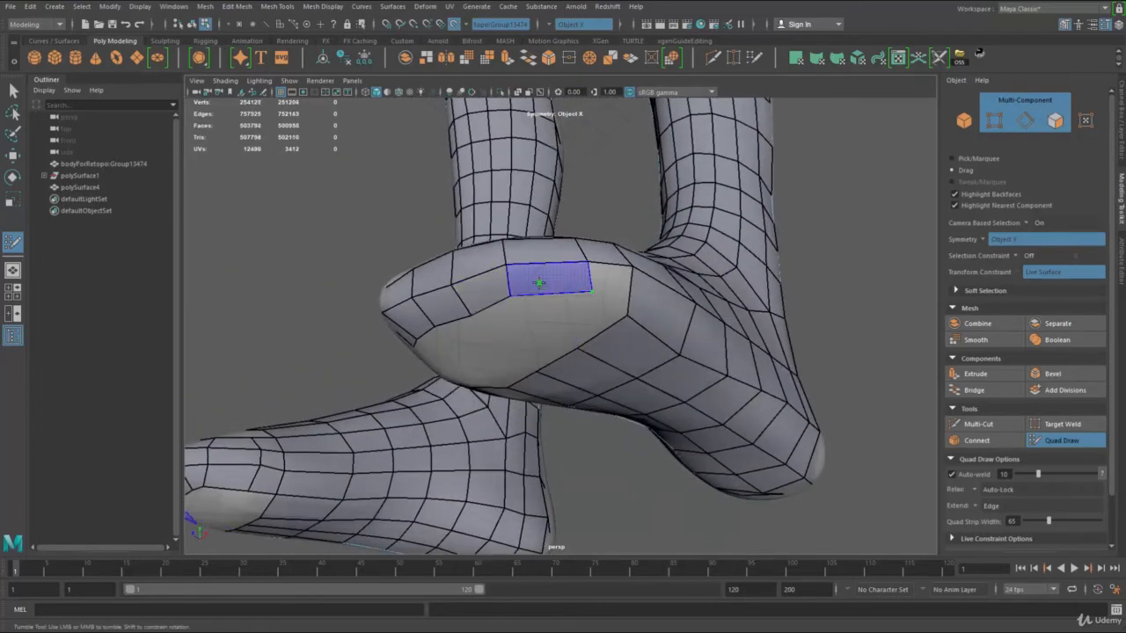
pyautogui.keyDown('shift'); pyautogui.click(540, 282); pyautogui.keyUp('shift')
# Complete the row of quads around the underside of the toes so it continues along the whole toe tip.
pyautogui.keyDown('alt'); pyautogui.moveTo(616, 292); pyautogui.dragTo(645, 372); pyautogui.keyUp('alt')
pyautogui.keyDown('shift'); pyautogui.click(537, 435); pyautogui.keyUp('shift')
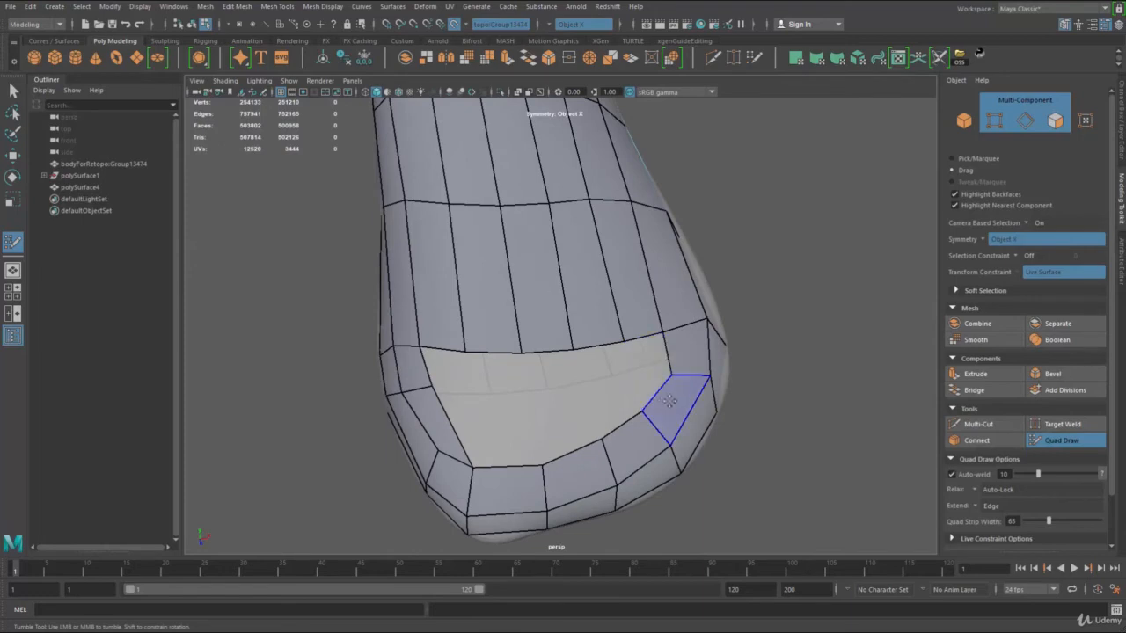
pyautogui.click(631, 380)
pyautogui.keyDown('shift'); pyautogui.click(645, 397); pyautogui.keyUp('shift')
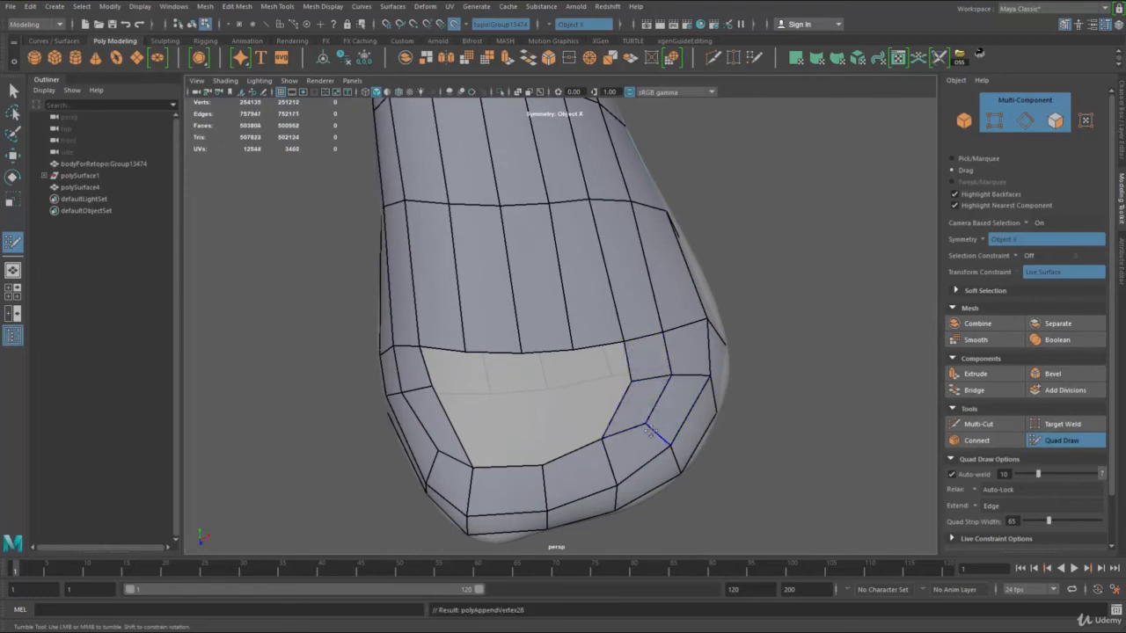
pyautogui.keyDown('alt'); pyautogui.moveTo(623, 417); pyautogui.dragTo(614, 395, button='middle'); pyautogui.keyUp('alt')
pyautogui.keyDown('alt'); pyautogui.moveTo(615, 395); pyautogui.dragTo(535, 379, button='right'); pyautogui.keyUp('alt')
pyautogui.keyDown('alt'); pyautogui.moveTo(534, 379); pyautogui.dragTo(524, 358); pyautogui.keyUp('alt')
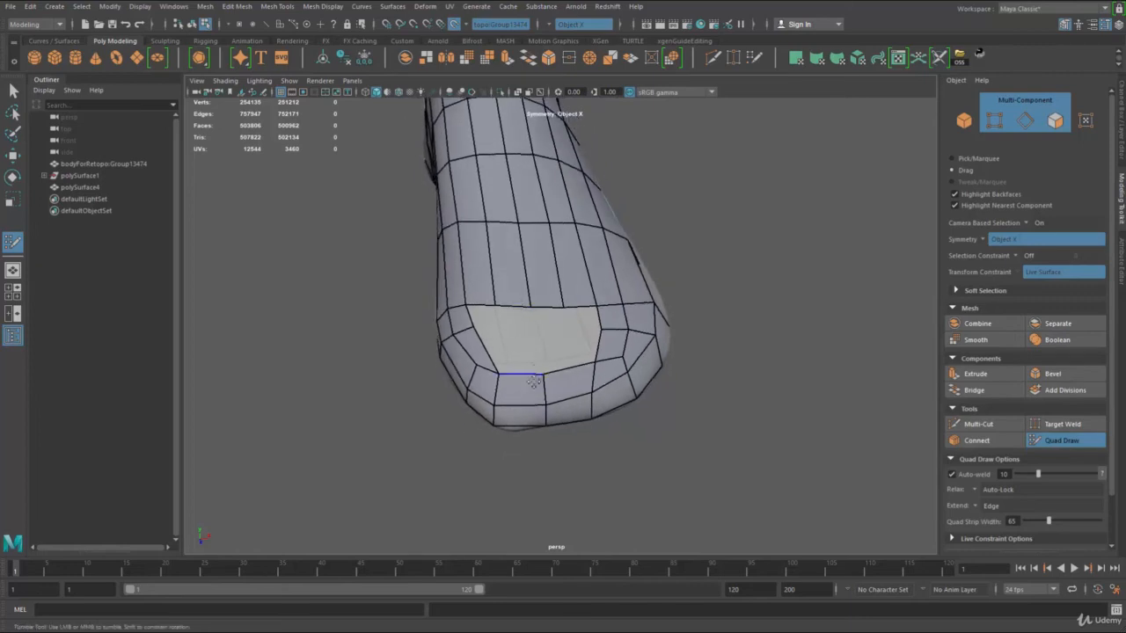
pyautogui.hotkey('ctrl', 'z')
pyautogui.hotkey('ctrl', 'z')
pyautogui.hotkey('ctrl', 'z')
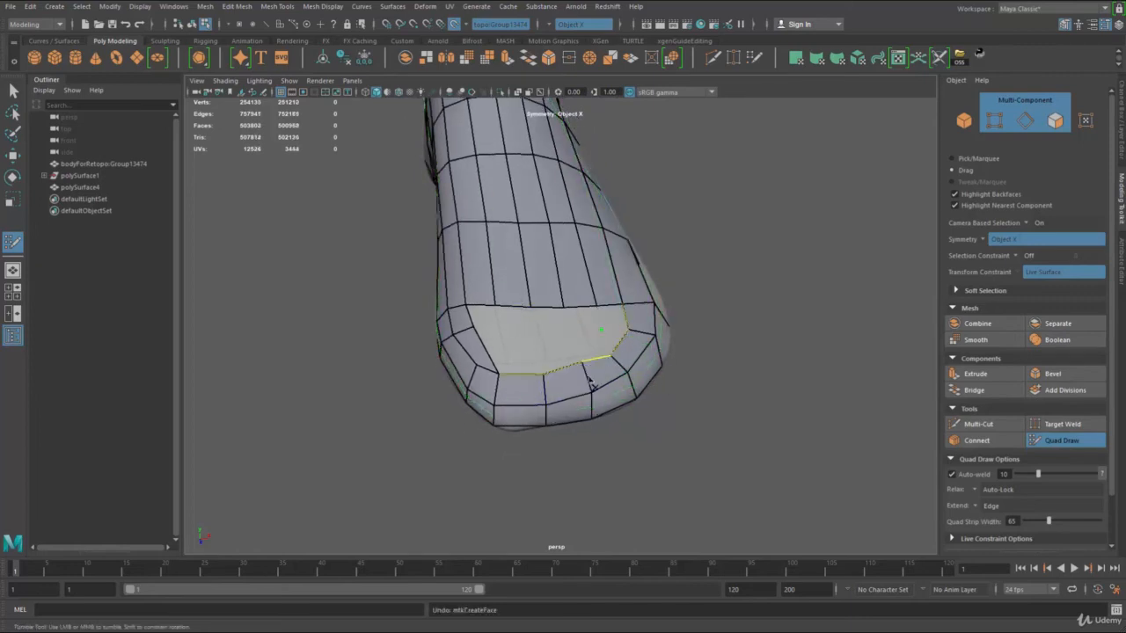
# Delete the slanted quad at the inner corner of the toe underside.
pyautogui.keyDown('alt'); pyautogui.moveTo(497, 343); pyautogui.dragTo(519, 396); pyautogui.keyUp('alt')
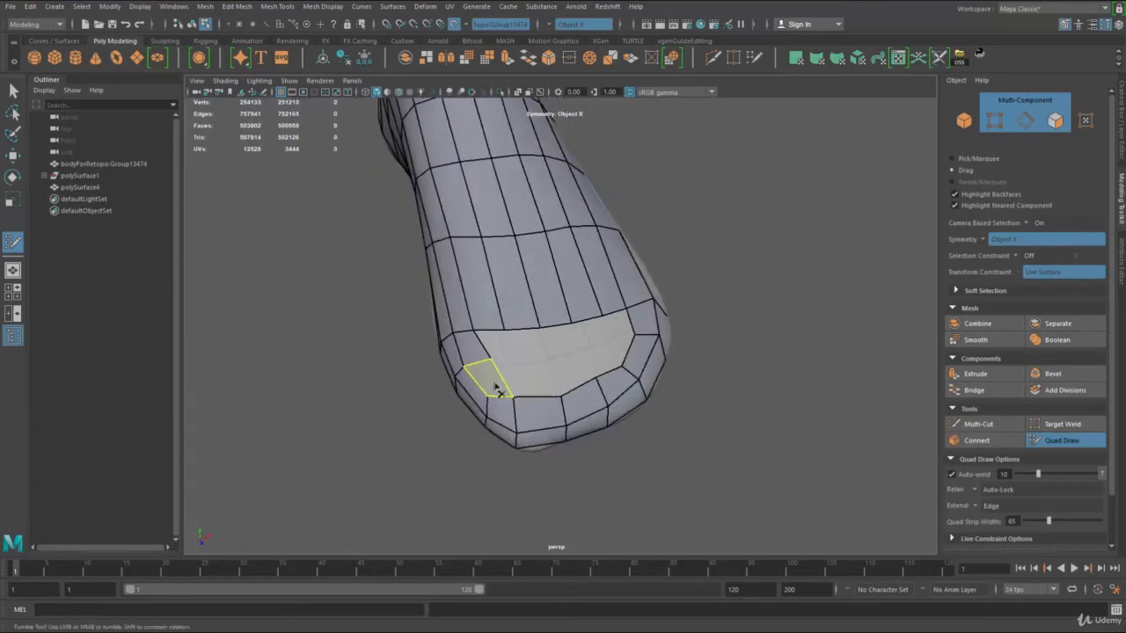
pyautogui.keyDown('ctrl'); pyautogui.keyDown('shift'); pyautogui.click(497, 389); pyautogui.keyUp('shift'); pyautogui.keyUp('ctrl')
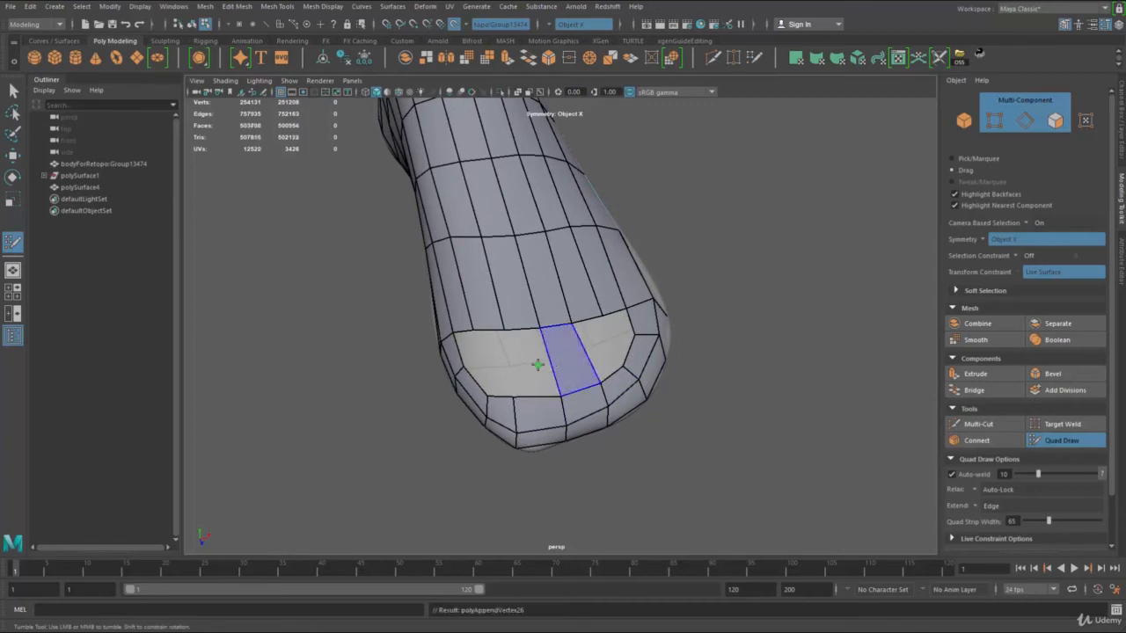
# Try filling the gap under the toes with quads, splitting the middle ones with an edge loop and adding smaller quads toward both corners.
pyautogui.keyDown('shift'); pyautogui.click(533, 370); pyautogui.keyUp('shift')
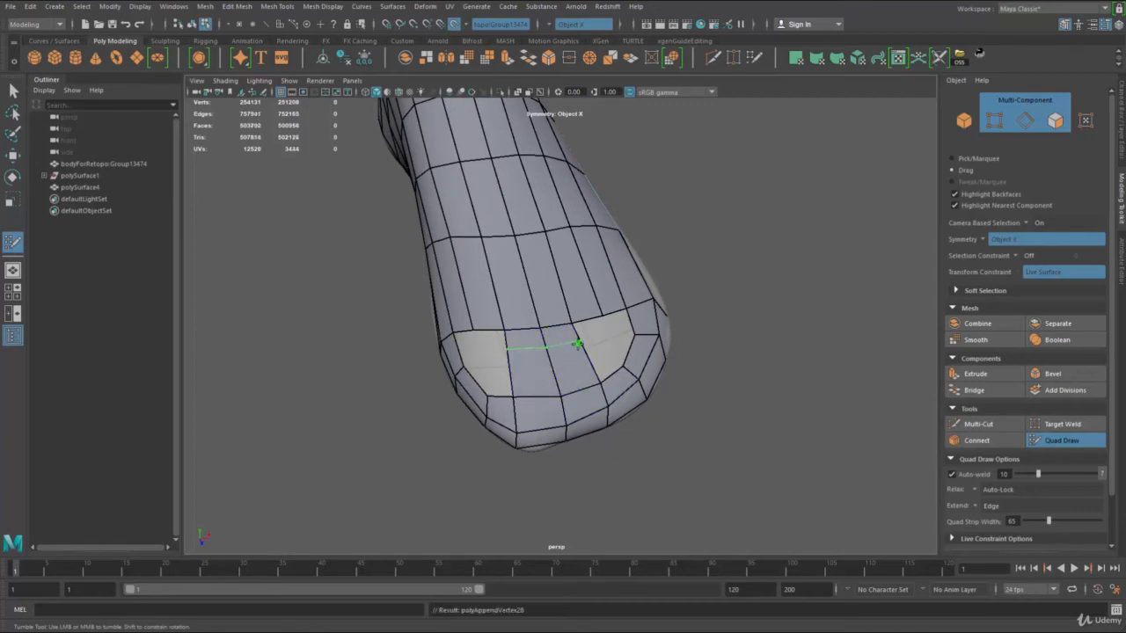
pyautogui.keyDown('ctrl'); pyautogui.click(579, 351); pyautogui.keyUp('ctrl')
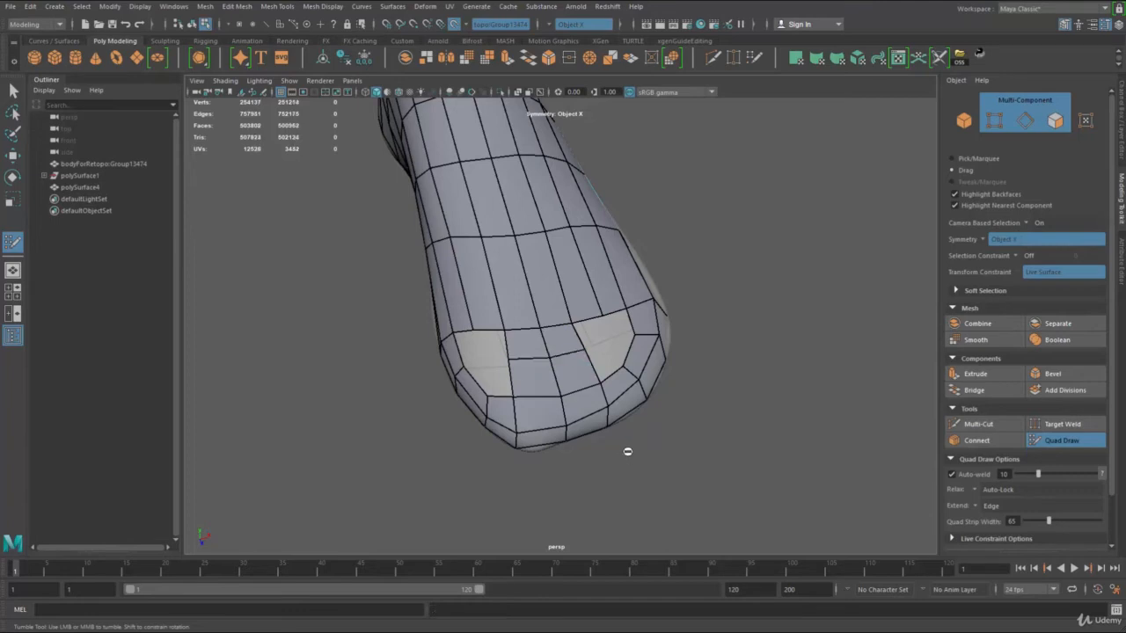
pyautogui.click(607, 342)
pyautogui.keyDown('shift'); pyautogui.click(593, 331); pyautogui.keyUp('shift')
pyautogui.keyDown('shift'); pyautogui.click(621, 322); pyautogui.keyUp('shift')
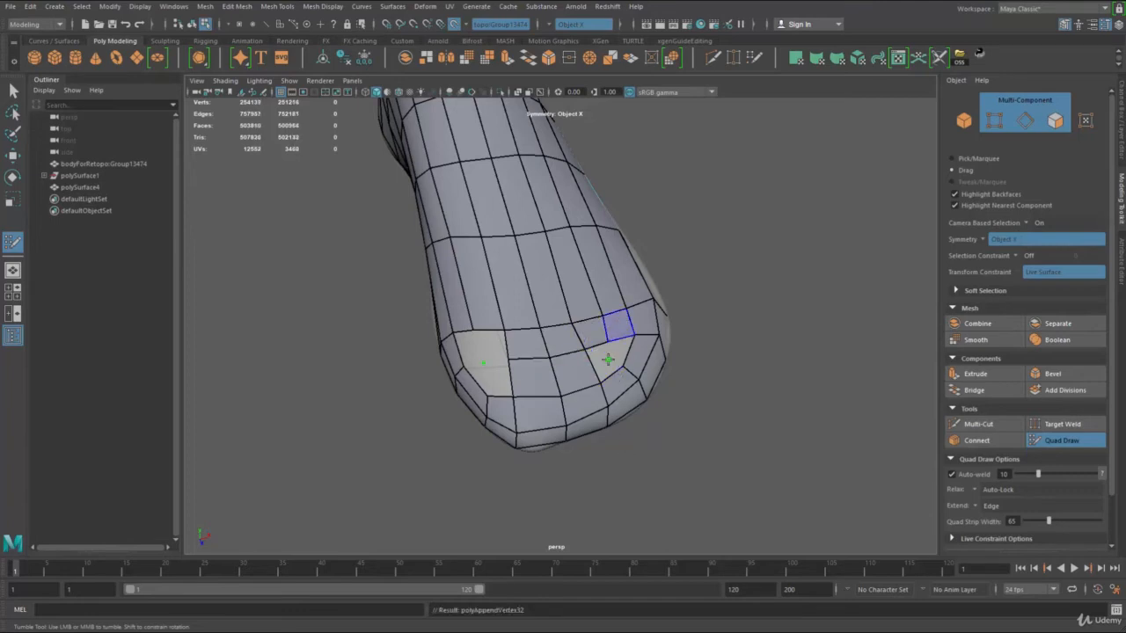
pyautogui.keyDown('shift'); pyautogui.click(606, 358); pyautogui.keyUp('shift')
pyautogui.keyDown('shift'); pyautogui.click(499, 377); pyautogui.keyUp('shift')
pyautogui.keyDown('shift'); pyautogui.click(487, 349); pyautogui.keyUp('shift')
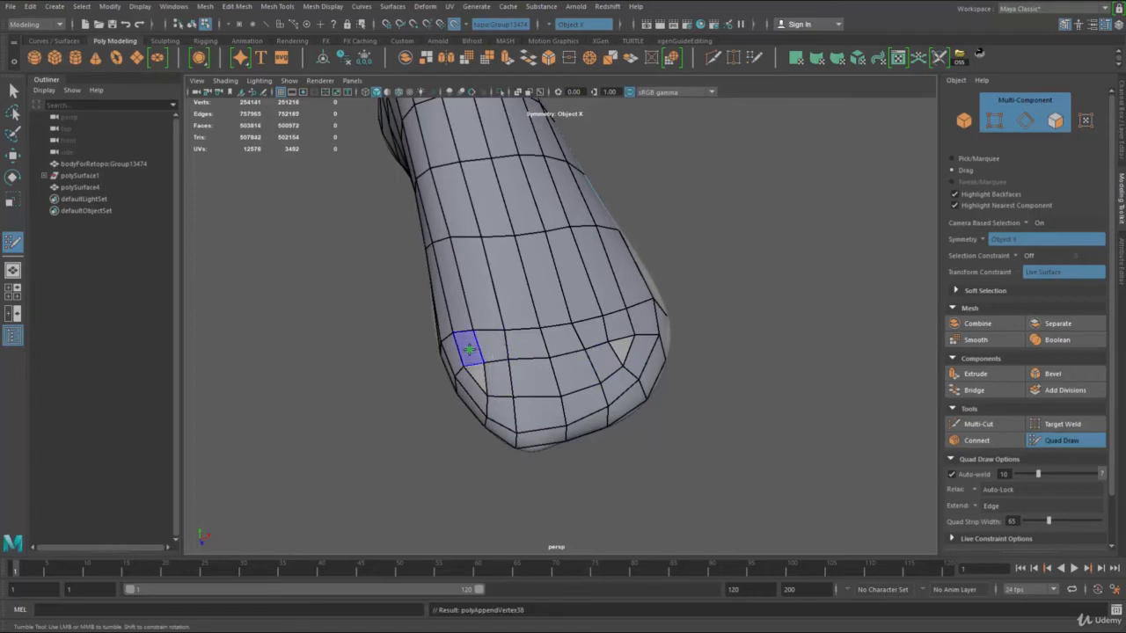
# Try a second edge loop across the toe underside quads, and remove the edges of both inserted loops.
pyautogui.keyDown('ctrl'); pyautogui.click(610, 356); pyautogui.keyUp('ctrl')
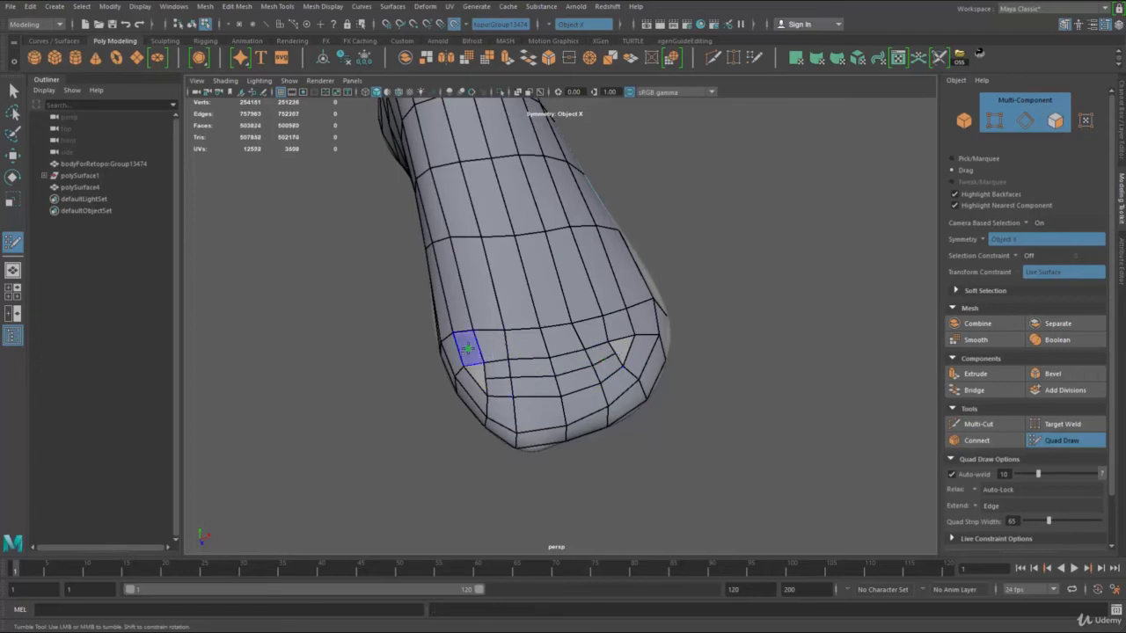
pyautogui.keyDown('ctrl'); pyautogui.keyDown('shift'); pyautogui.click(510, 378); pyautogui.keyUp('shift'); pyautogui.keyUp('ctrl')
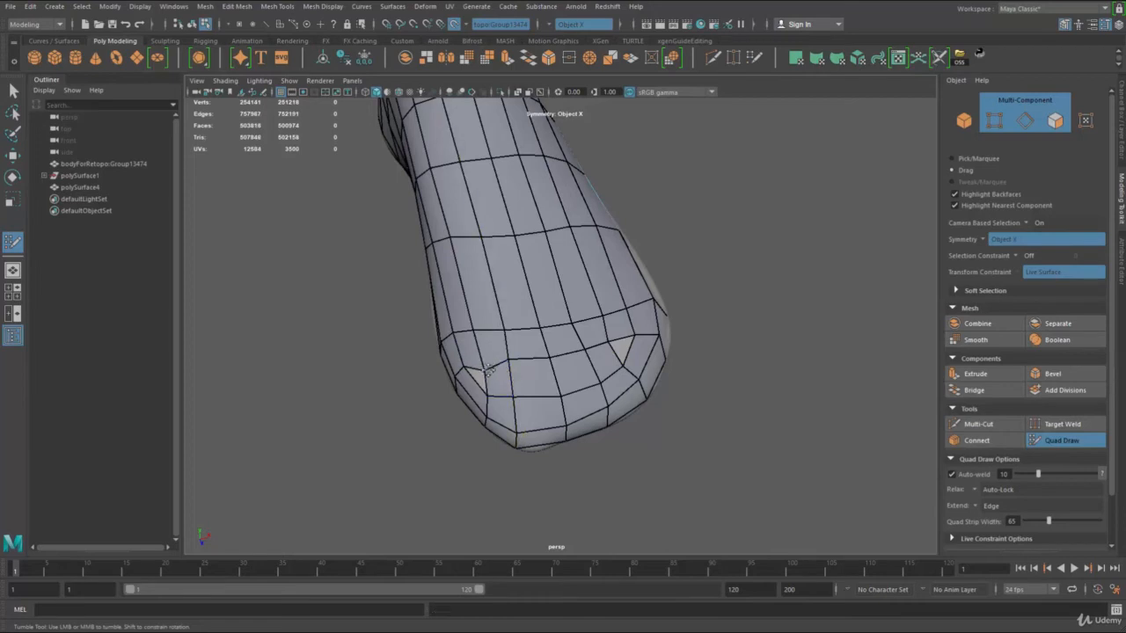
pyautogui.keyDown('ctrl'); pyautogui.keyDown('shift'); pyautogui.click(541, 363); pyautogui.keyUp('shift'); pyautogui.keyUp('ctrl')
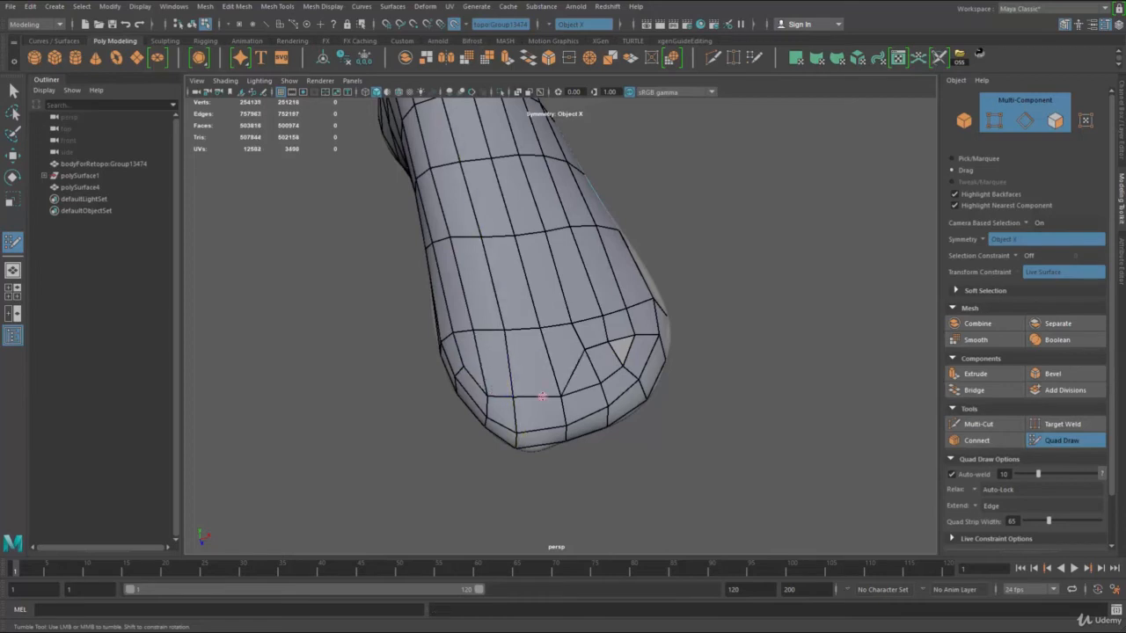
pyautogui.keyDown('ctrl'); pyautogui.keyDown('shift'); pyautogui.click(591, 355); pyautogui.keyUp('shift'); pyautogui.keyUp('ctrl')
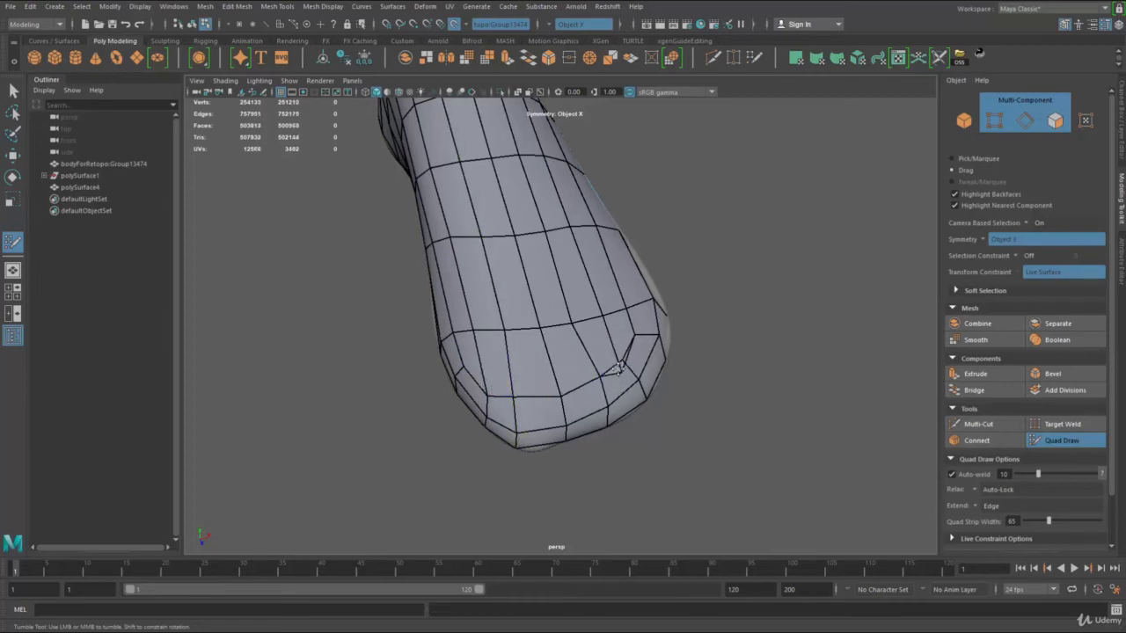
pyautogui.moveTo(607, 369)
pyautogui.keyDown('shift'); pyautogui.mouseDown()
pyautogui.moveTo(585, 356)
pyautogui.moveTo(635, 331)
pyautogui.moveTo(516, 383)
pyautogui.moveTo(591, 377)
pyautogui.moveTo(607, 397)
pyautogui.moveTo(546, 401)
pyautogui.moveTo(638, 299)
pyautogui.moveTo(609, 299)
pyautogui.moveTo(587, 333)
pyautogui.moveTo(568, 326)
pyautogui.mouseUp(); pyautogui.keyUp('shift')
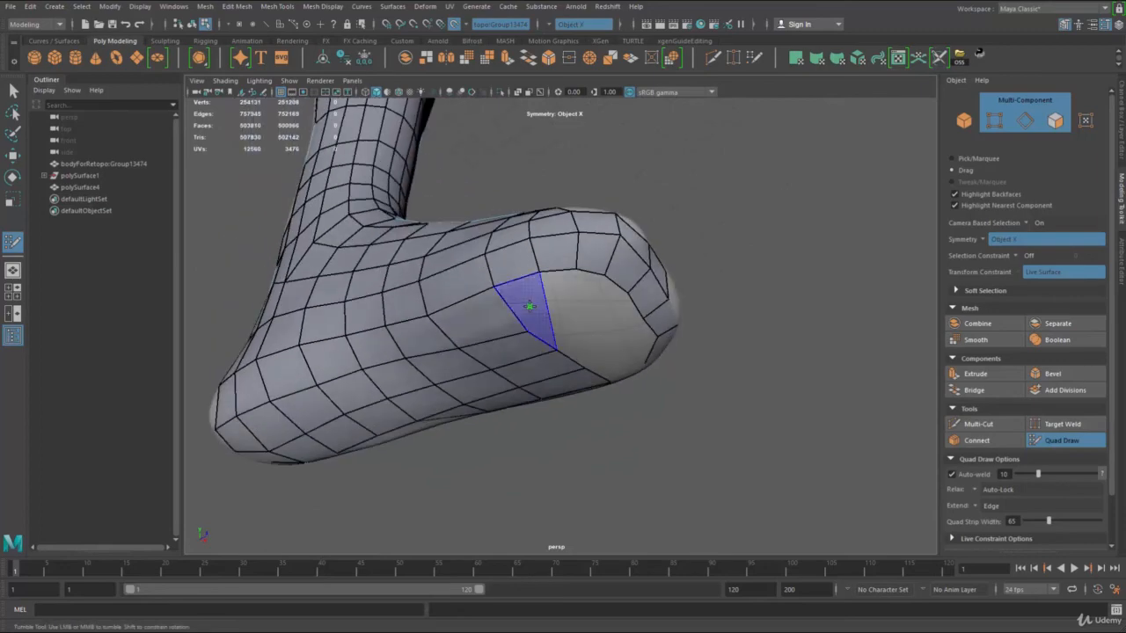
# Place points inside the open toe underside and fill a row of quads along the sole edge of the gap.
pyautogui.keyDown('shift'); pyautogui.click(564, 325); pyautogui.keyUp('shift')
pyautogui.click(554, 305)
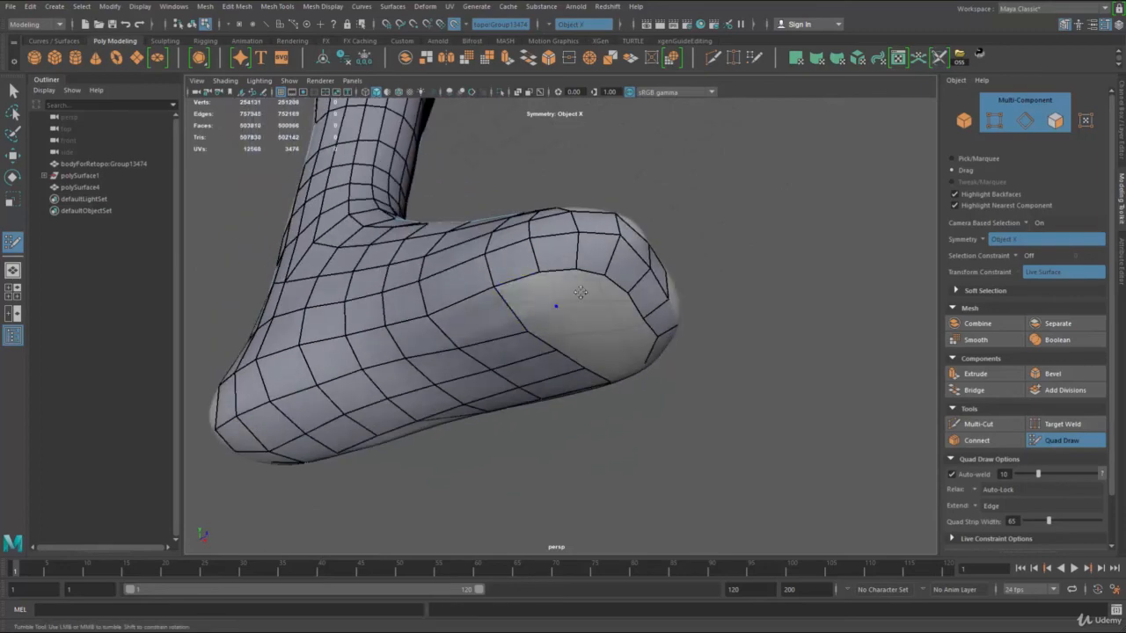
pyautogui.moveTo(580, 292)
pyautogui.keyDown('alt'); pyautogui.mouseDown()
pyautogui.moveTo(586, 319)
pyautogui.moveTo(493, 263)
pyautogui.mouseUp(); pyautogui.keyUp('alt')
pyautogui.keyDown('shift'); pyautogui.click(586, 319); pyautogui.keyUp('shift')
pyautogui.keyDown('alt'); pyautogui.moveTo(493, 264); pyautogui.dragTo(500, 276, button='middle'); pyautogui.keyUp('alt')
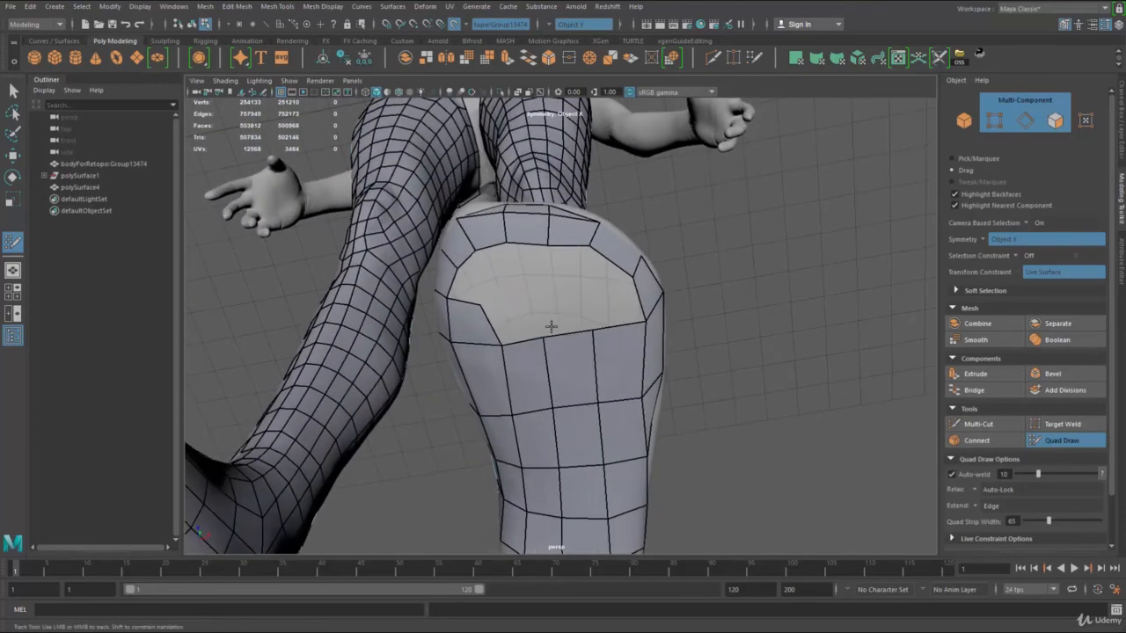
pyautogui.keyDown('alt'); pyautogui.moveTo(552, 327); pyautogui.dragTo(555, 326, button='right'); pyautogui.keyUp('alt')
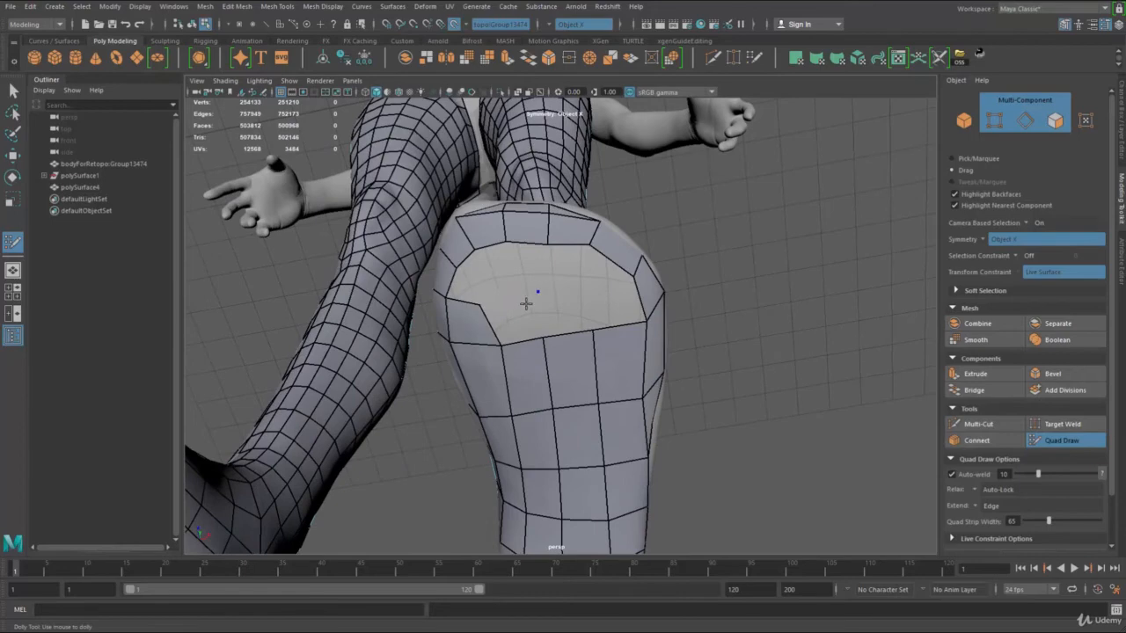
pyautogui.keyDown('shift'); pyautogui.click(609, 302); pyautogui.keyUp('shift')
# Fill the remaining gap between the new row and the toe tip with quads, and relax the filled area.
pyautogui.keyDown('alt'); pyautogui.moveTo(609, 301); pyautogui.dragTo(497, 261); pyautogui.keyUp('alt')
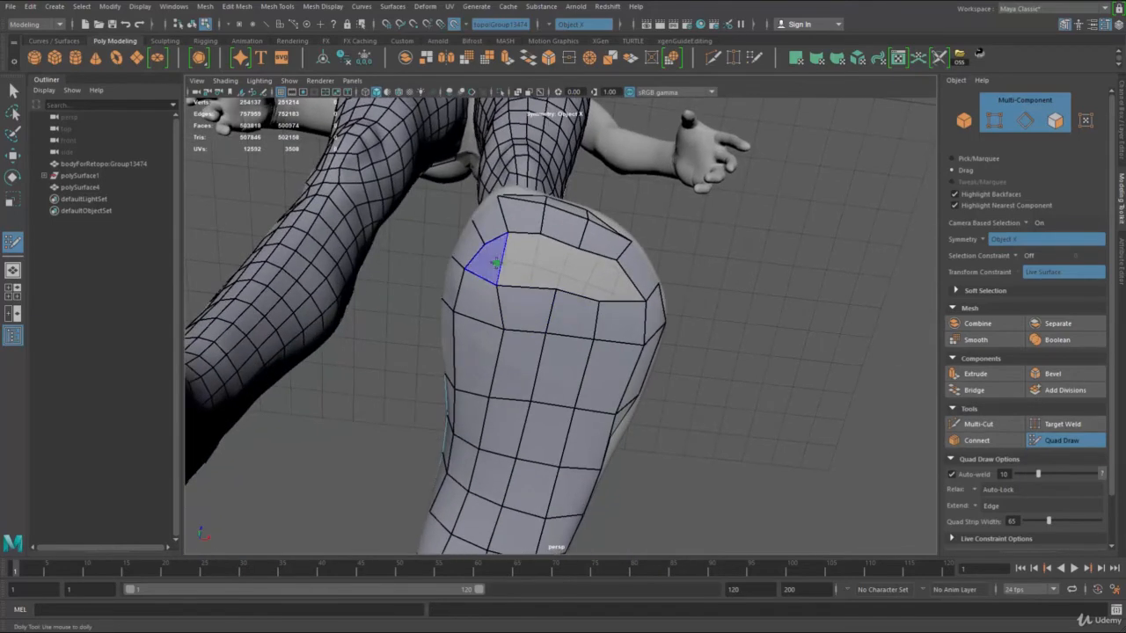
pyautogui.keyDown('shift'); pyautogui.click(599, 263); pyautogui.keyUp('shift')
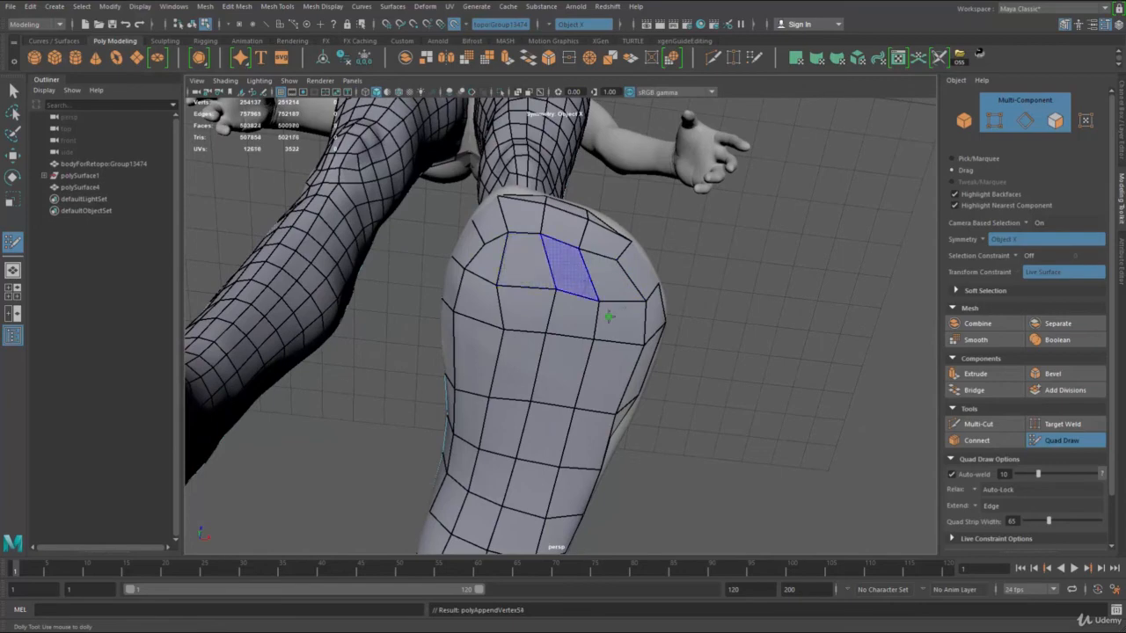
pyautogui.keyDown('shift'); pyautogui.moveTo(572, 272); pyautogui.dragTo(571, 301); pyautogui.keyUp('shift')
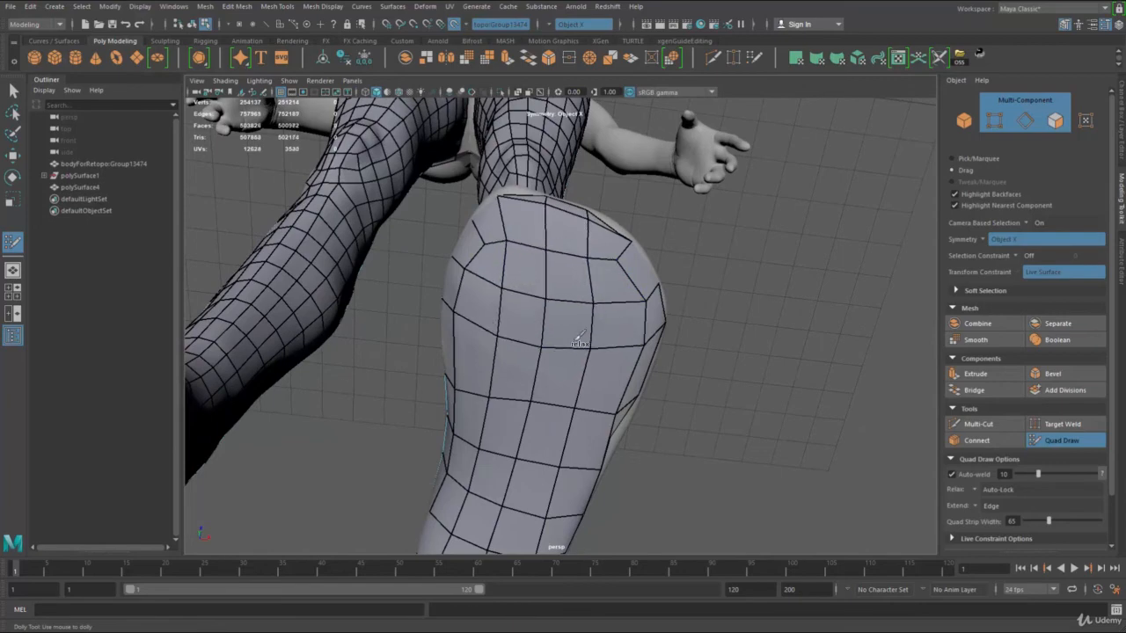
# Relax the quads around the toe tip, the sole and the sides of the foot for even spacing.
pyautogui.keyDown('alt'); pyautogui.moveTo(576, 342); pyautogui.dragTo(576, 321); pyautogui.keyUp('alt')
pyautogui.keyDown('alt'); pyautogui.moveTo(571, 280); pyautogui.dragTo(575, 363); pyautogui.keyUp('alt')
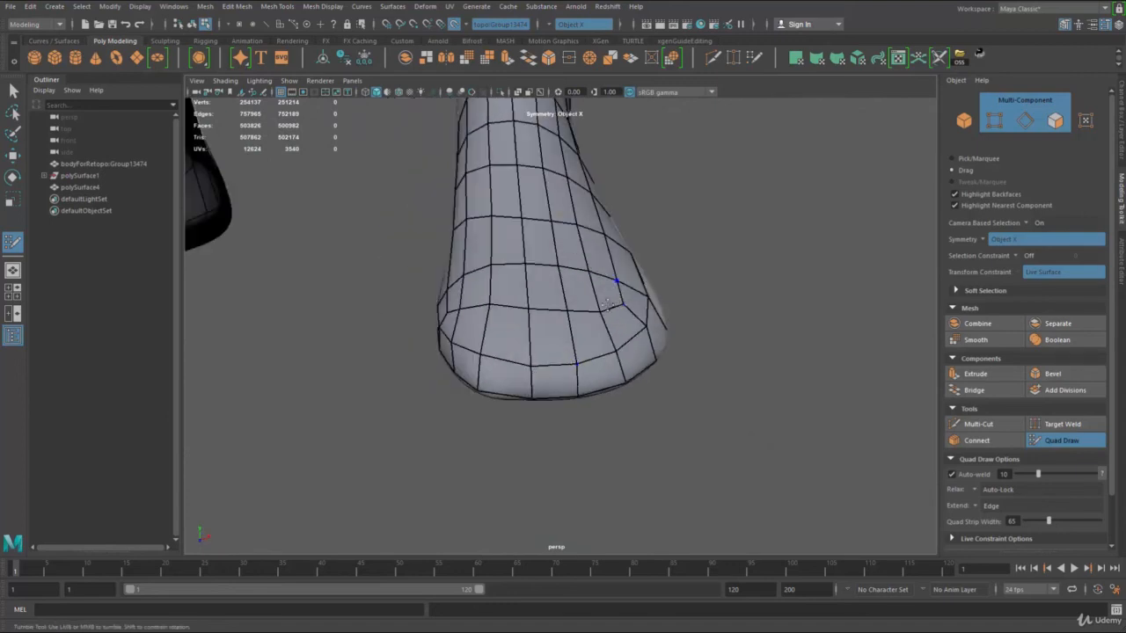
pyautogui.moveTo(584, 302)
pyautogui.keyDown('alt'); pyautogui.mouseDown()
pyautogui.moveTo(539, 313)
pyautogui.moveTo(591, 335)
pyautogui.mouseUp(); pyautogui.keyUp('alt')
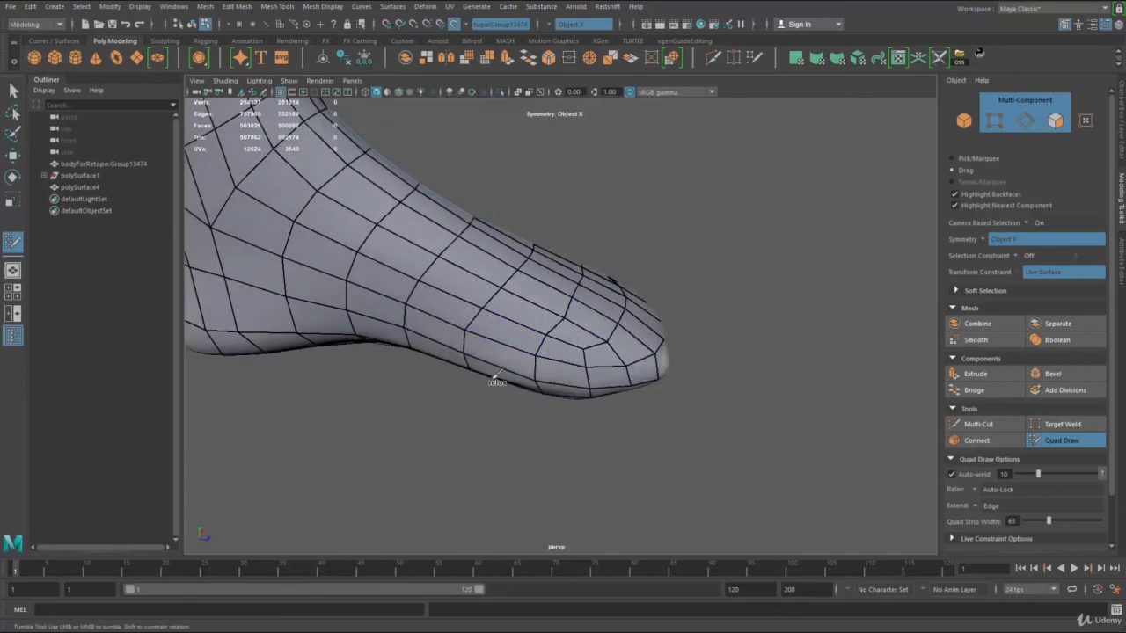
pyautogui.keyDown('alt'); pyautogui.moveTo(536, 431); pyautogui.dragTo(547, 297); pyautogui.keyUp('alt')
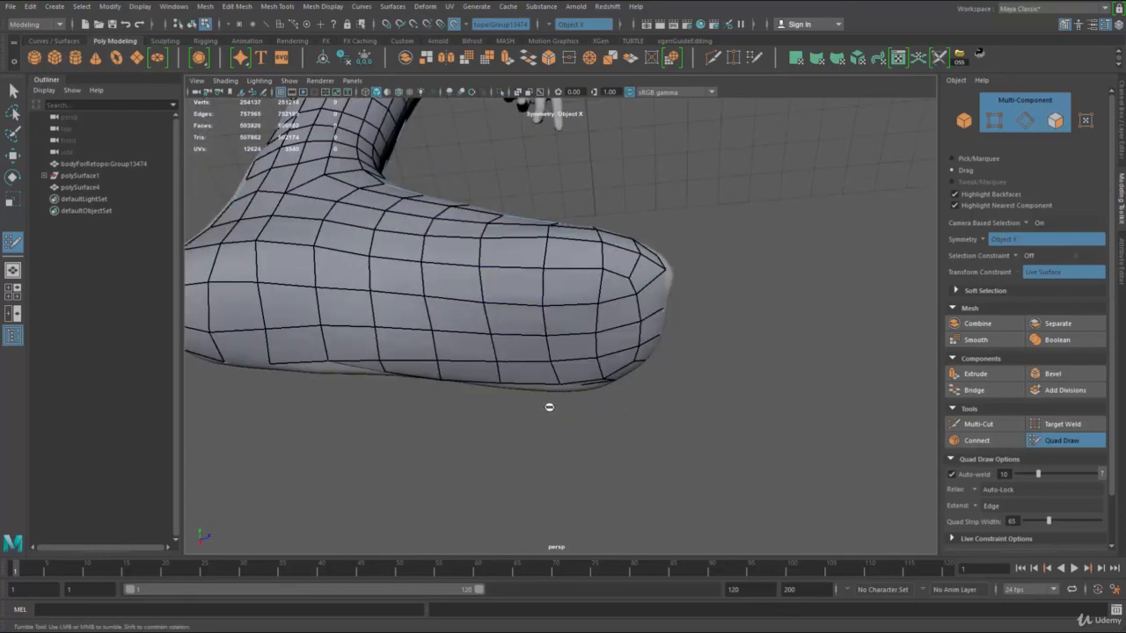
pyautogui.keyDown('alt'); pyautogui.moveTo(549, 408); pyautogui.dragTo(550, 337); pyautogui.keyUp('alt')
pyautogui.keyDown('alt'); pyautogui.moveTo(567, 401); pyautogui.dragTo(574, 350); pyautogui.keyUp('alt')
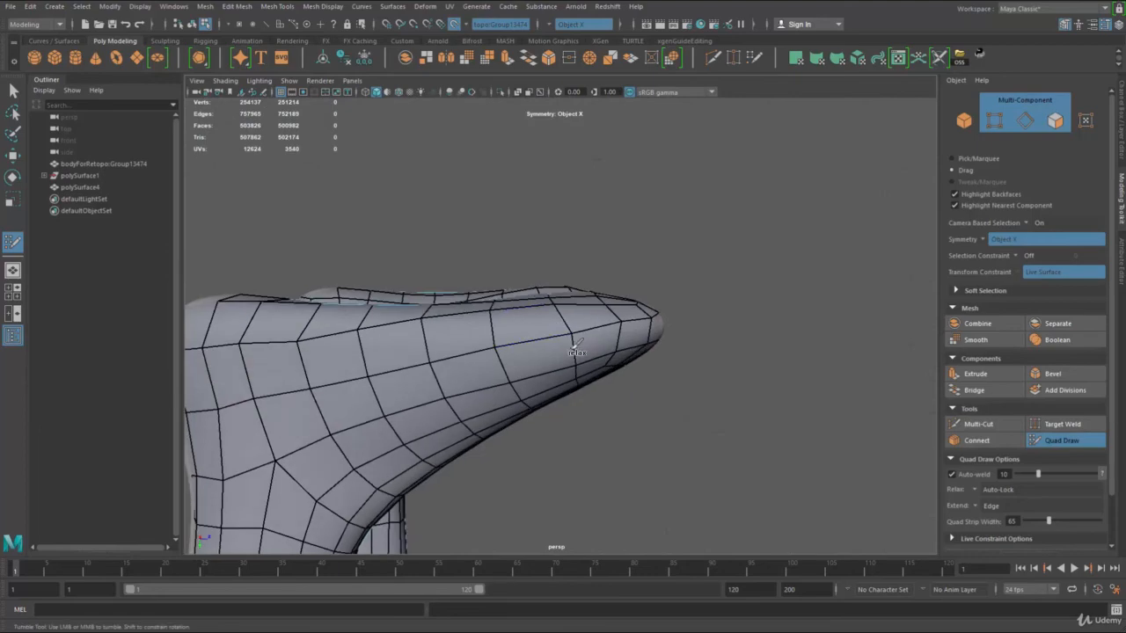
# Examine the retopologized legs and feet from a distance, along with the uncovered torso, arms and head.
pyautogui.moveTo(589, 403)
pyautogui.keyDown('alt'); pyautogui.mouseDown()
pyautogui.moveTo(573, 339)
pyautogui.moveTo(475, 264)
pyautogui.moveTo(372, 208)
pyautogui.moveTo(440, 289)
pyautogui.moveTo(310, 278)
pyautogui.moveTo(449, 273)
pyautogui.mouseUp(); pyautogui.keyUp('alt')
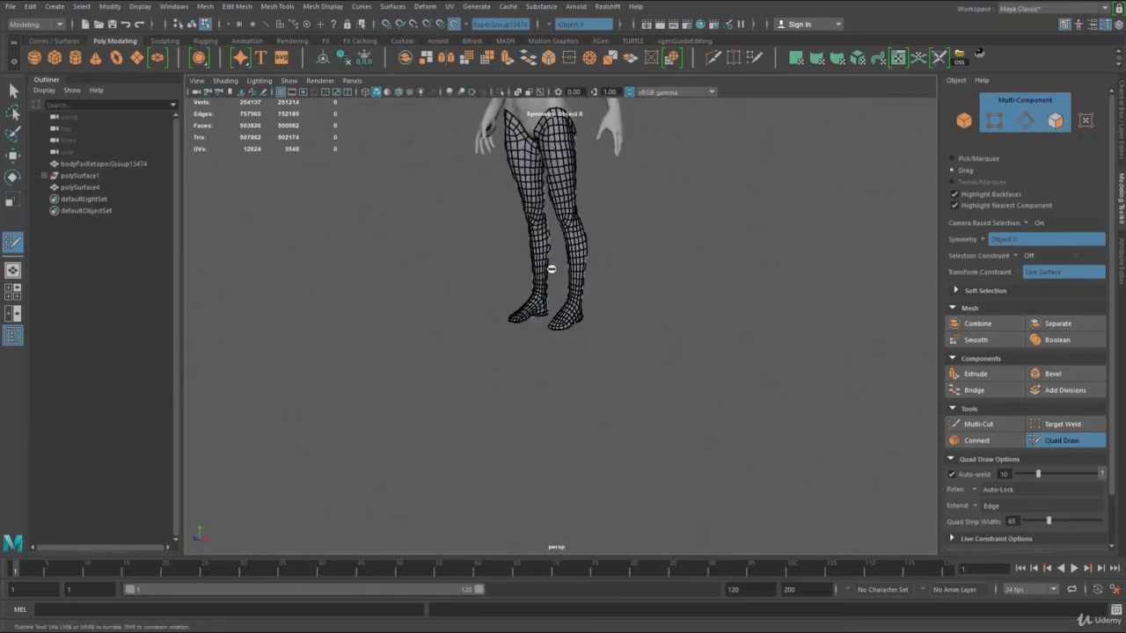
pyautogui.keyDown('alt'); pyautogui.moveTo(551, 269); pyautogui.dragTo(533, 493, button='middle'); pyautogui.keyUp('alt')
pyautogui.keyDown('alt'); pyautogui.moveTo(440, 378); pyautogui.dragTo(510, 360, button='right'); pyautogui.keyUp('alt')
pyautogui.keyDown('alt'); pyautogui.moveTo(511, 359); pyautogui.dragTo(565, 333); pyautogui.keyUp('alt')
pyautogui.keyDown('alt'); pyautogui.moveTo(565, 333); pyautogui.dragTo(543, 211, button='middle'); pyautogui.keyUp('alt')
pyautogui.keyDown('alt'); pyautogui.moveTo(563, 304); pyautogui.dragTo(522, 306, button='right'); pyautogui.keyUp('alt')
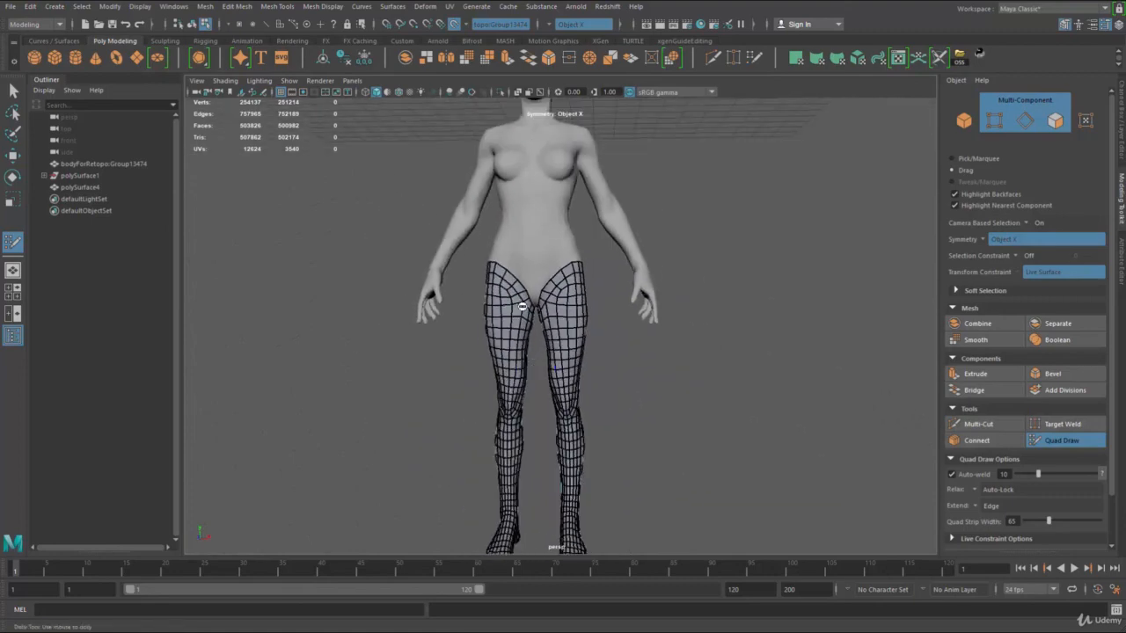
pyautogui.keyDown('alt'); pyautogui.moveTo(523, 306); pyautogui.dragTo(532, 216, button='middle'); pyautogui.keyUp('alt')
pyautogui.keyDown('alt'); pyautogui.moveTo(536, 291); pyautogui.dragTo(598, 299, button='right'); pyautogui.keyUp('alt')
pyautogui.keyDown('alt'); pyautogui.moveTo(598, 299); pyautogui.dragTo(580, 322); pyautogui.keyUp('alt')
pyautogui.keyDown('alt'); pyautogui.moveTo(580, 322); pyautogui.dragTo(533, 310, button='right'); pyautogui.keyUp('alt')
pyautogui.keyDown('alt'); pyautogui.moveTo(591, 227); pyautogui.dragTo(609, 346, button='middle'); pyautogui.keyUp('alt')
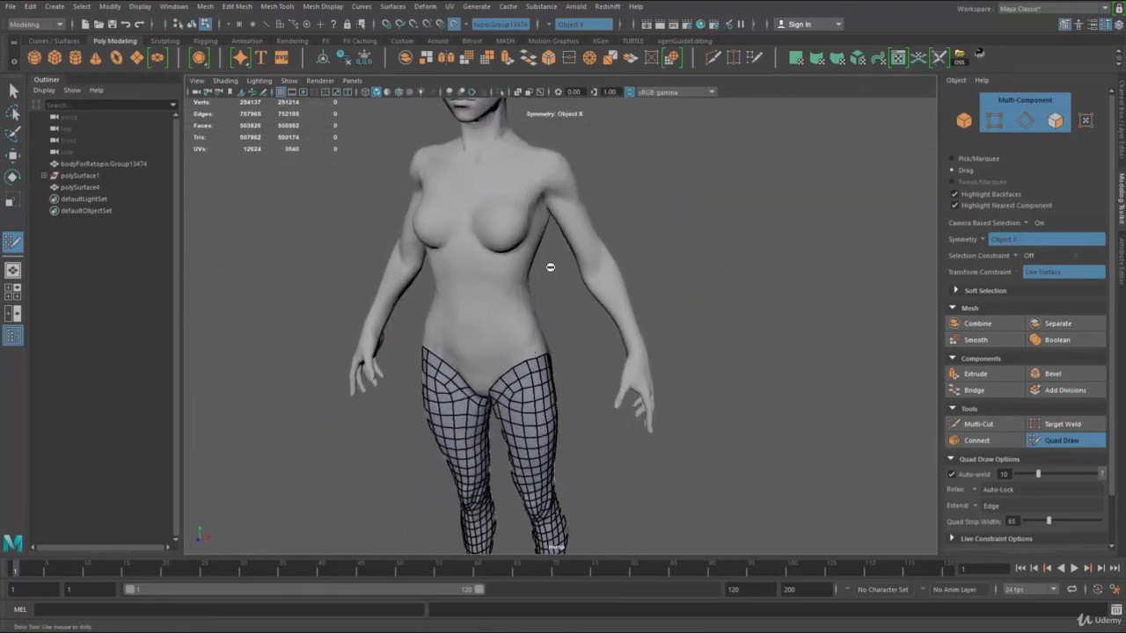
pyautogui.keyDown('alt'); pyautogui.moveTo(567, 133); pyautogui.dragTo(549, 222, button='middle'); pyautogui.keyUp('alt')
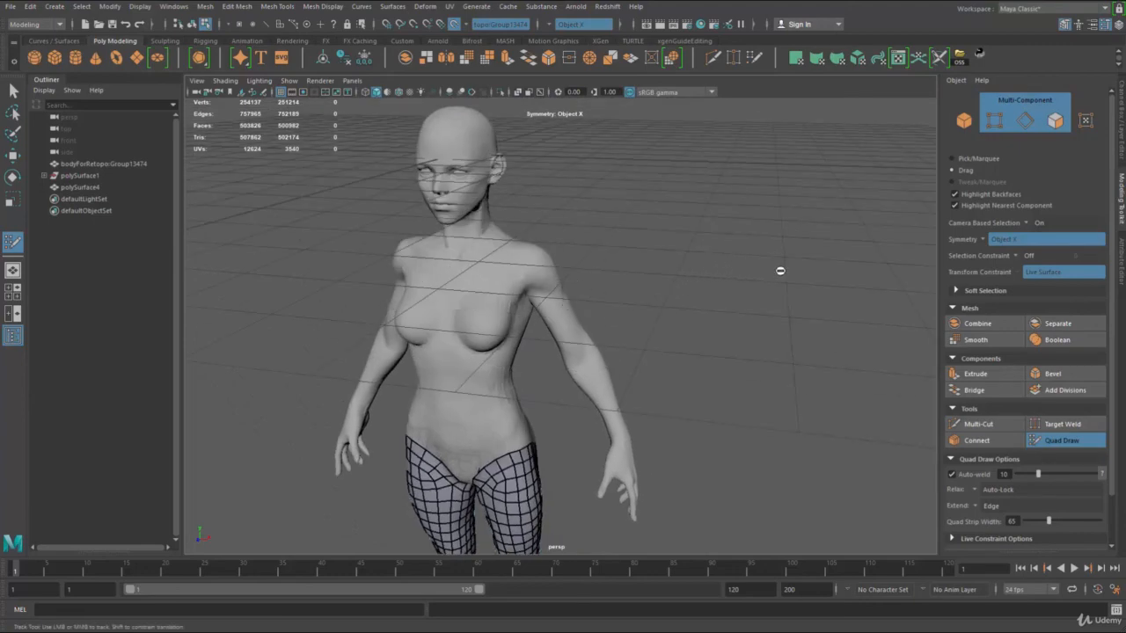